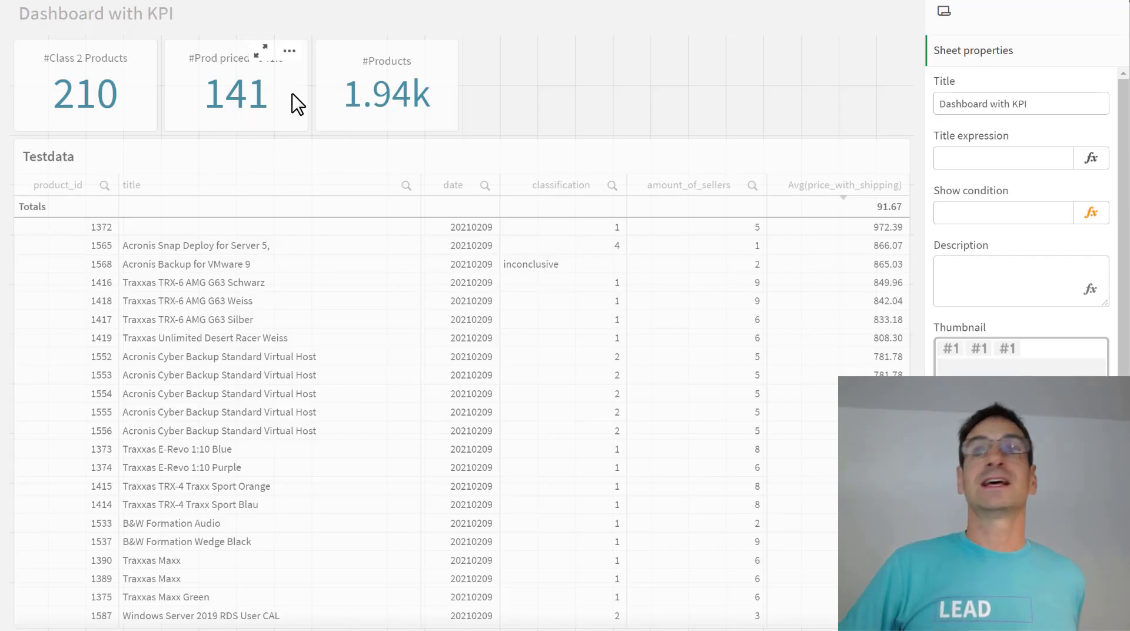
Step: Select the 141 KPI tile on the Dashboard with KPI sheet
{"action": "left_click", "coordinate": [271, 83]}
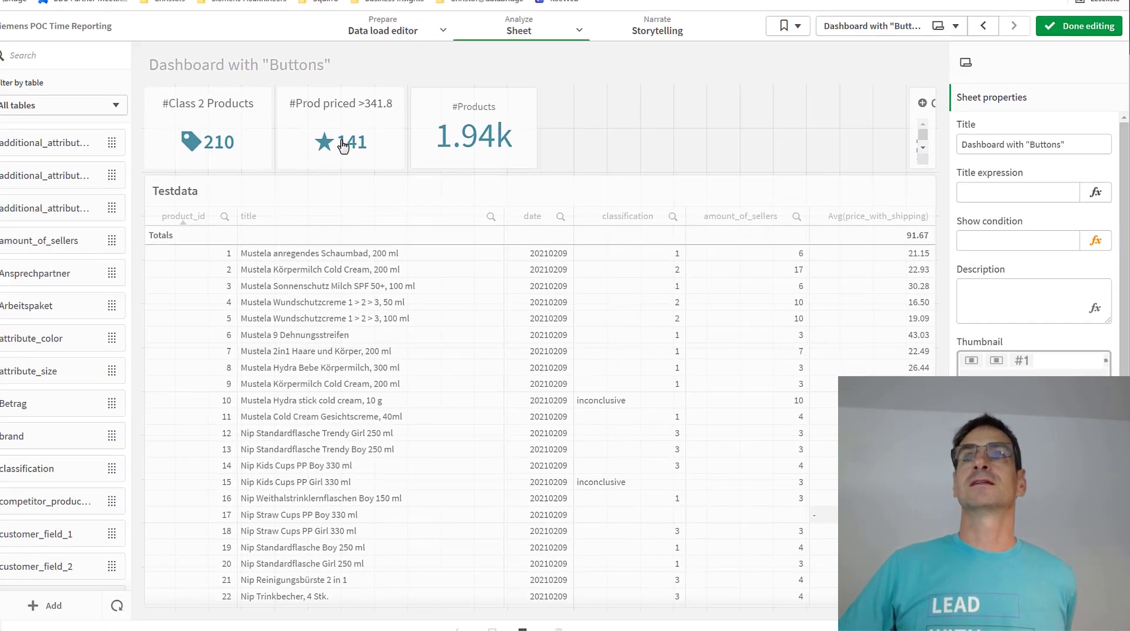
Step: Leave editing and test the #Prod priced >341.8 and #Class 2 Products tile selections
{"action": "left_click", "coordinate": [336, 146]}
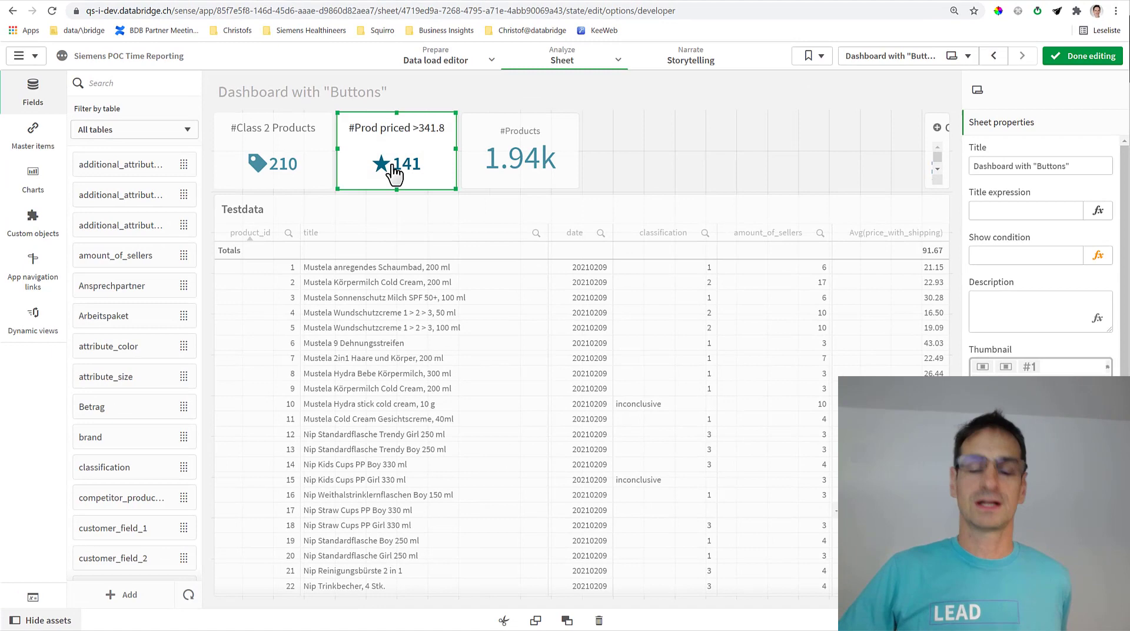
{"action": "left_click", "coordinate": [1118, 58]}
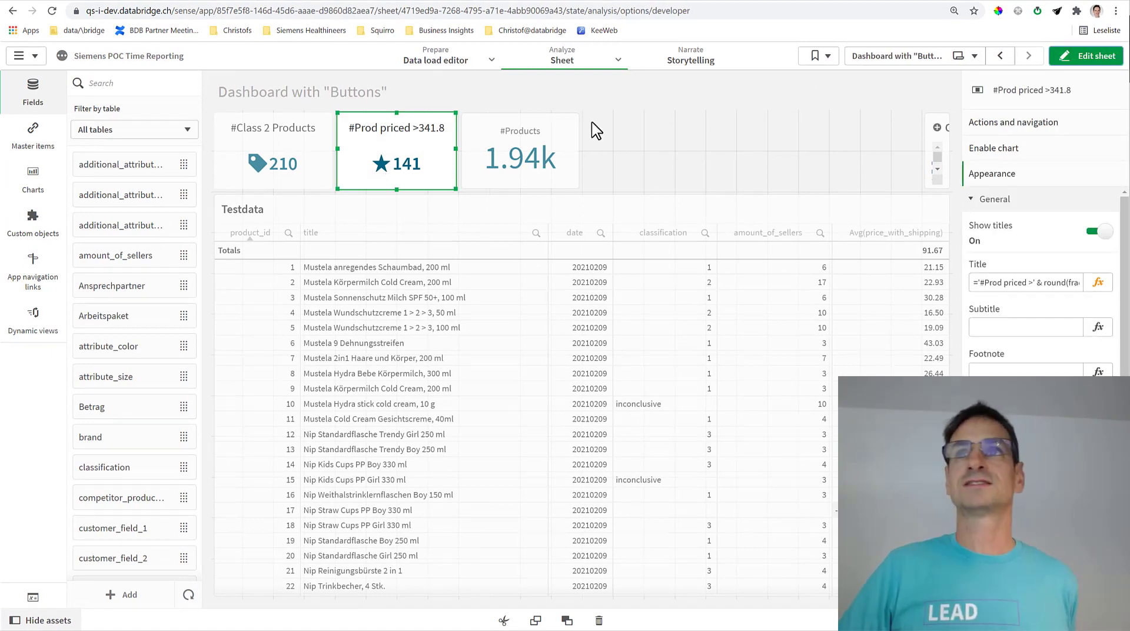
{"action": "left_click", "coordinate": [291, 197]}
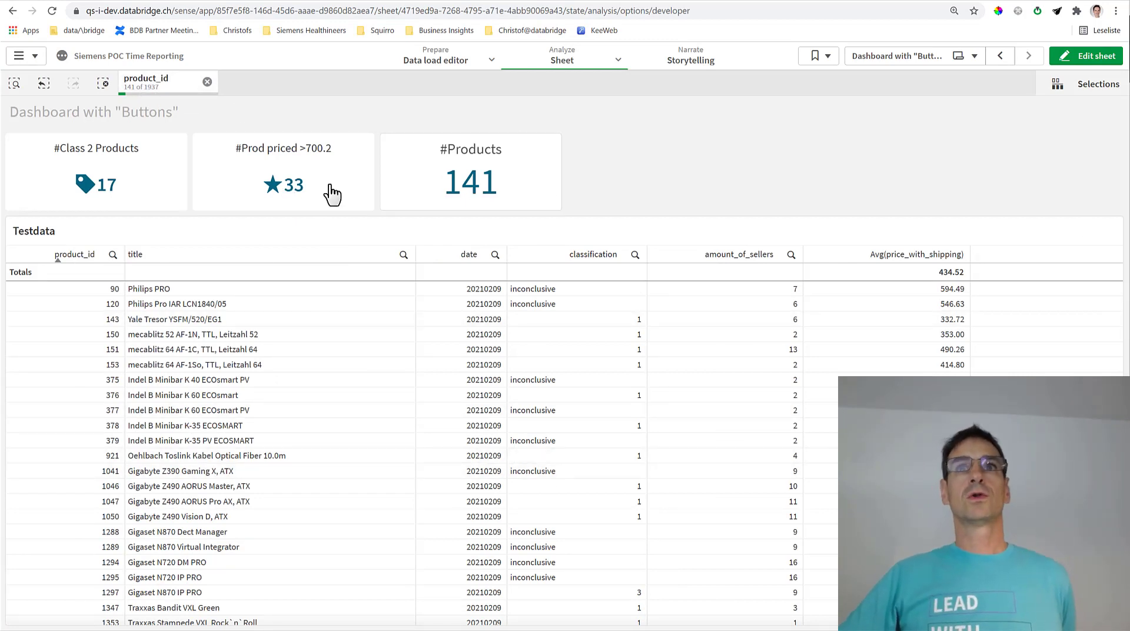
{"action": "left_click", "coordinate": [107, 199]}
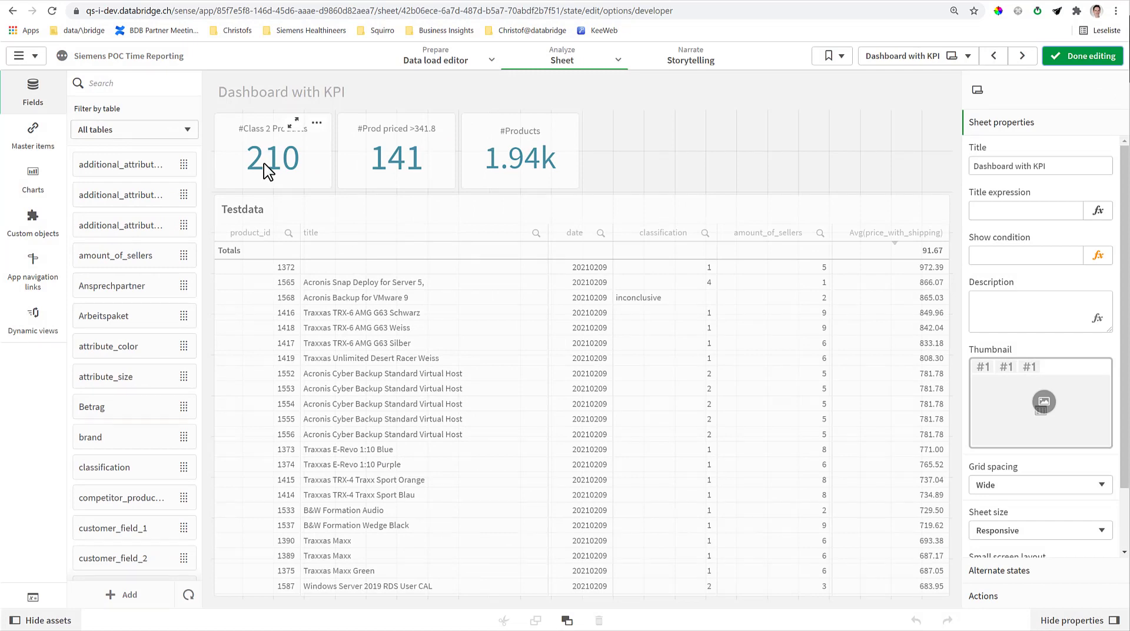
Step: Copy the #Class 2 Products KPI's full Count expression for classification 2 from the expression editor
{"action": "left_click", "coordinate": [264, 163]}
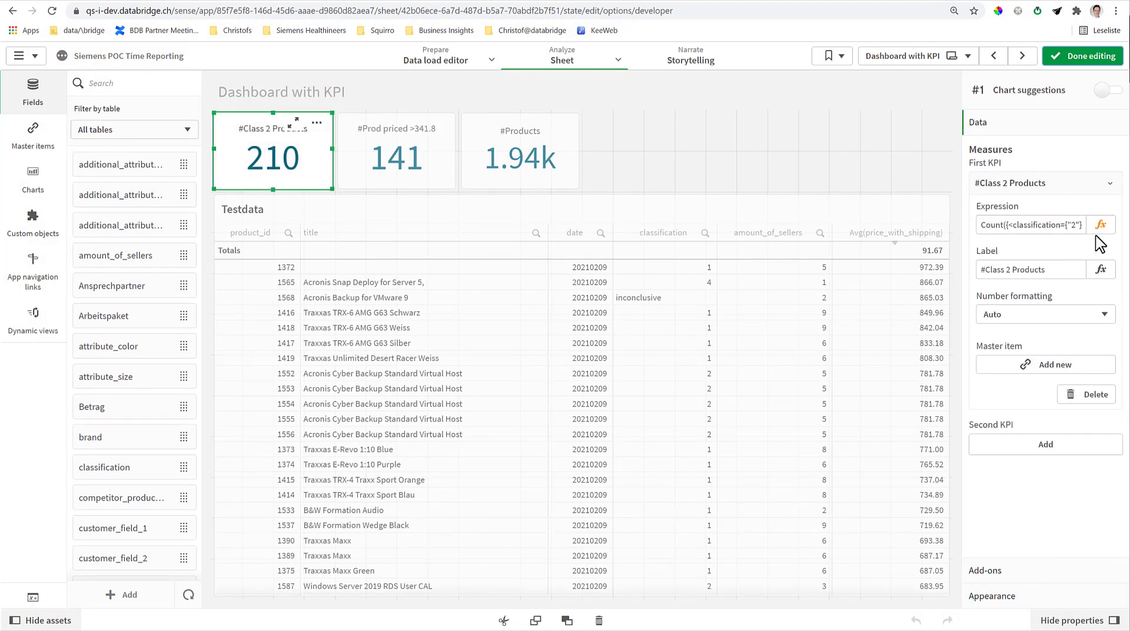
{"action": "left_click", "coordinate": [1101, 224]}
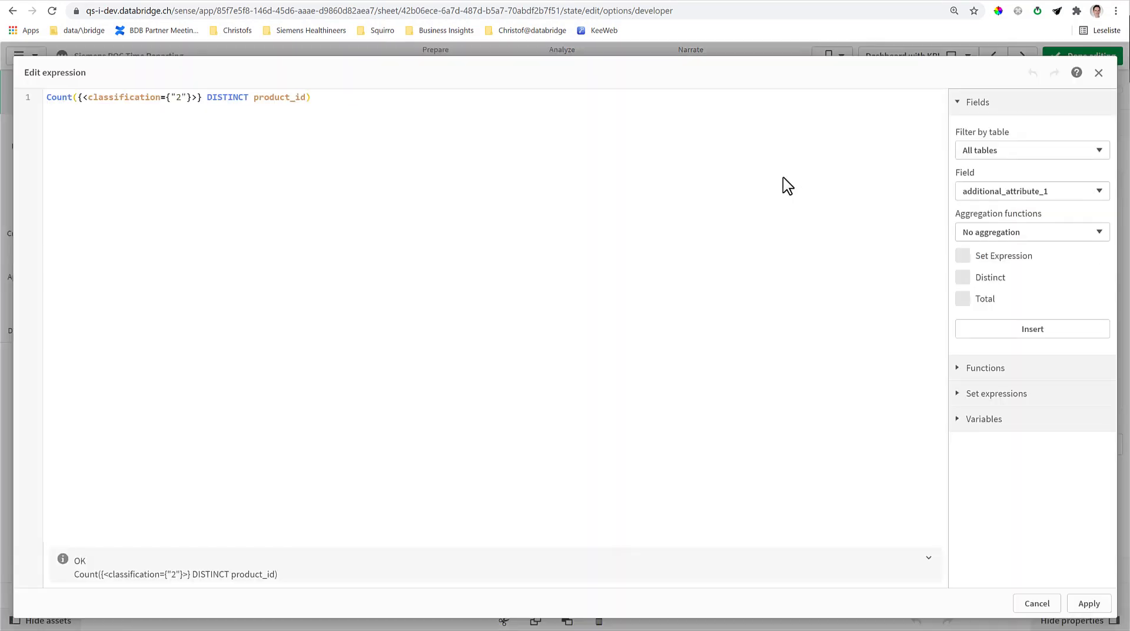
{"action": "double_click", "coordinate": [276, 97]}
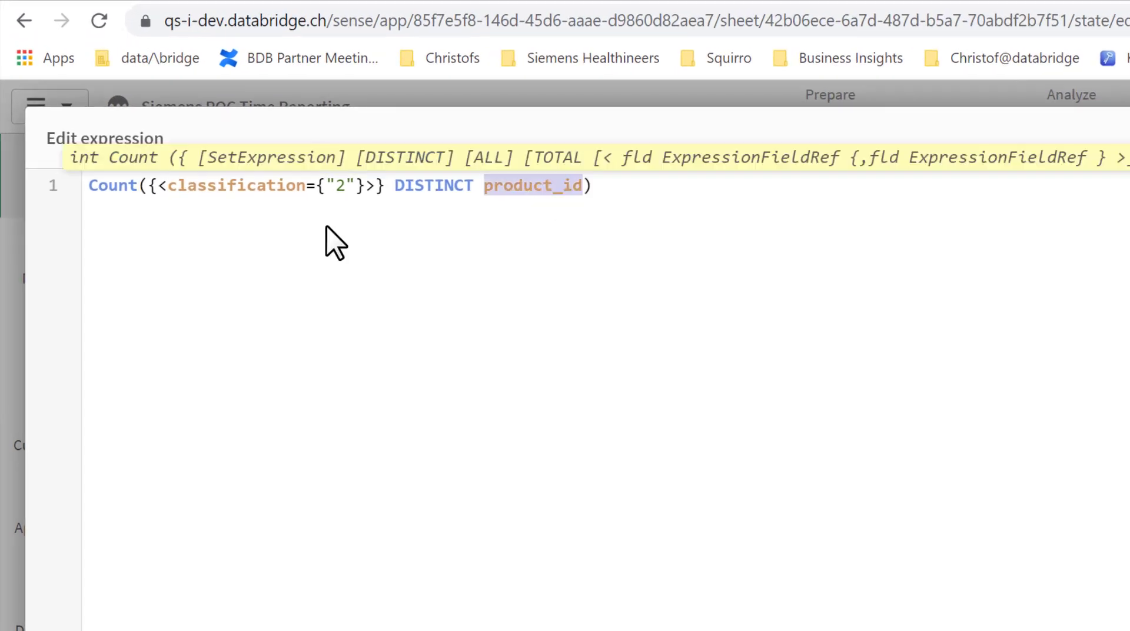
{"action": "double_click", "coordinate": [230, 186]}
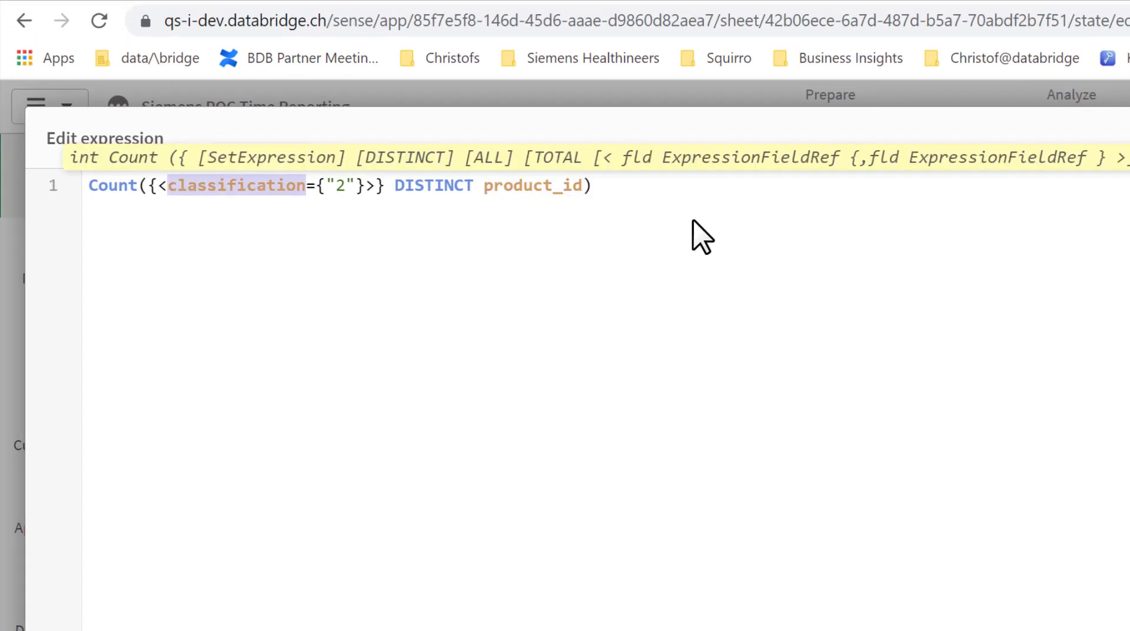
{"action": "left_click", "coordinate": [351, 188]}
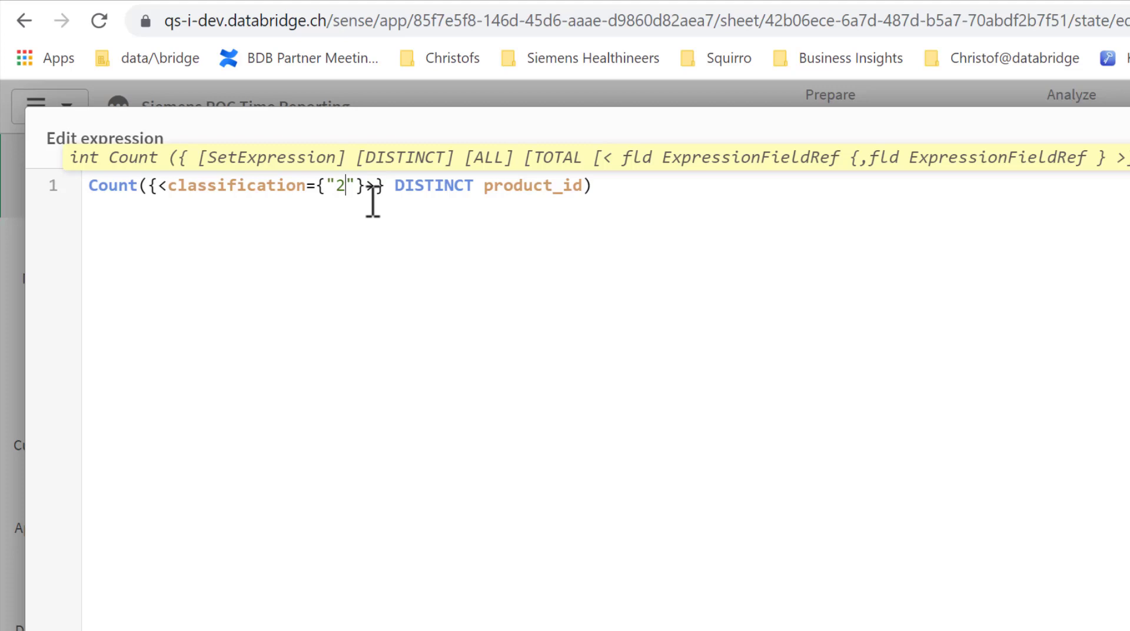
{"action": "left_click", "coordinate": [700, 178]}
{"action": "left_click_drag", "start_coordinate": [701, 178], "coordinate": [34, 158]}
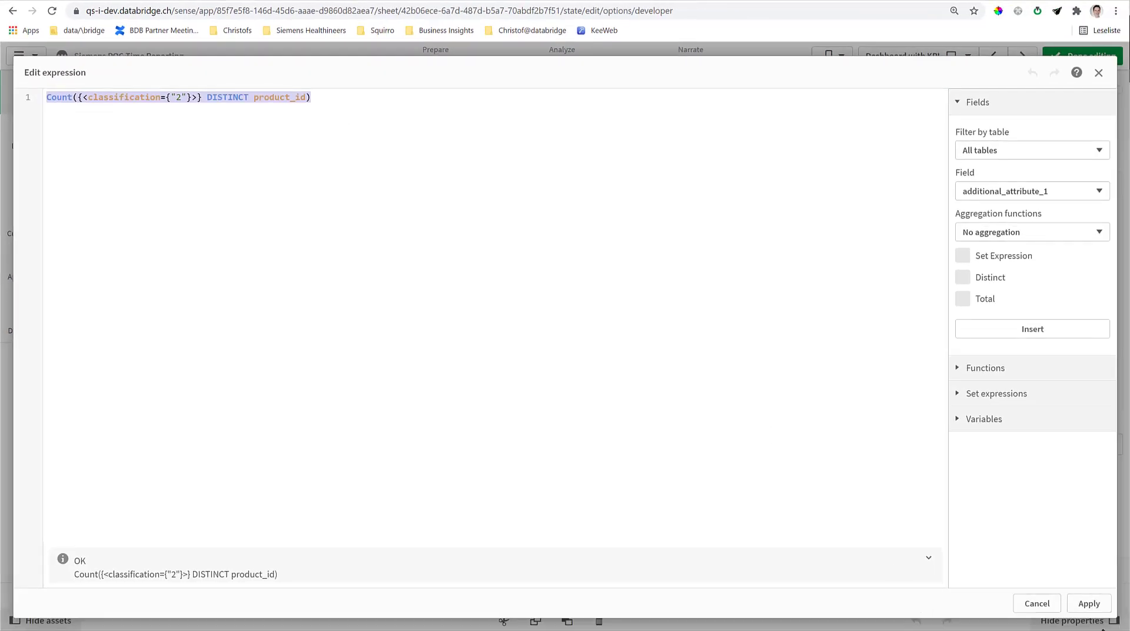
{"action": "left_click", "coordinate": [1089, 604]}
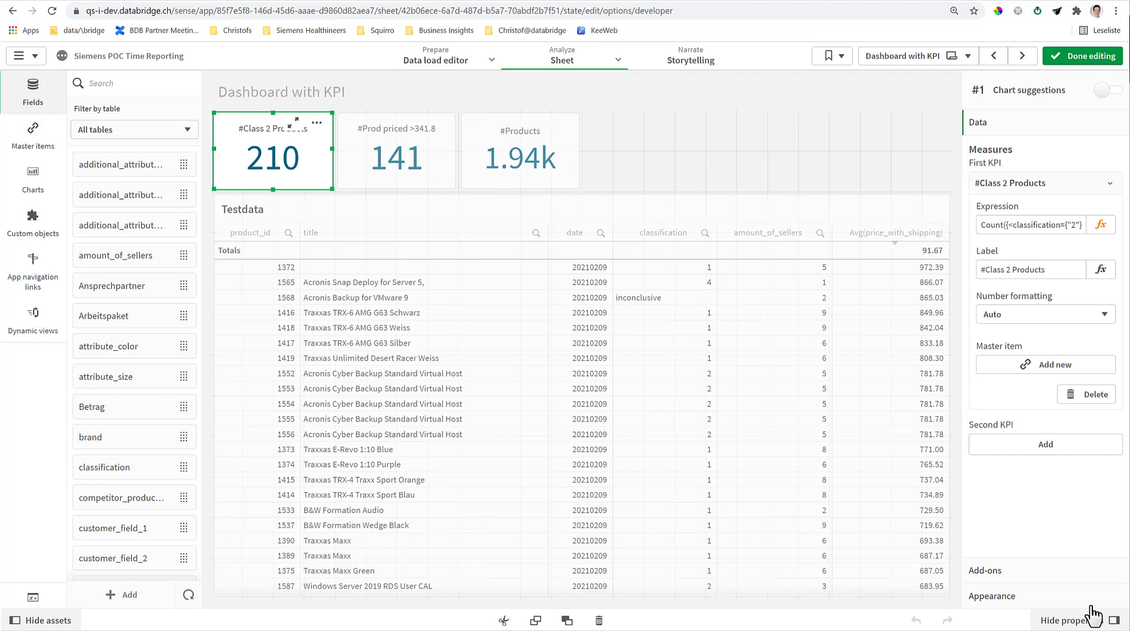
Step: Search product_id with =Count({<classification={"2"}>} DISTINCT product_id) to select the 210 class-2 products
{"action": "left_click", "coordinate": [1088, 57]}
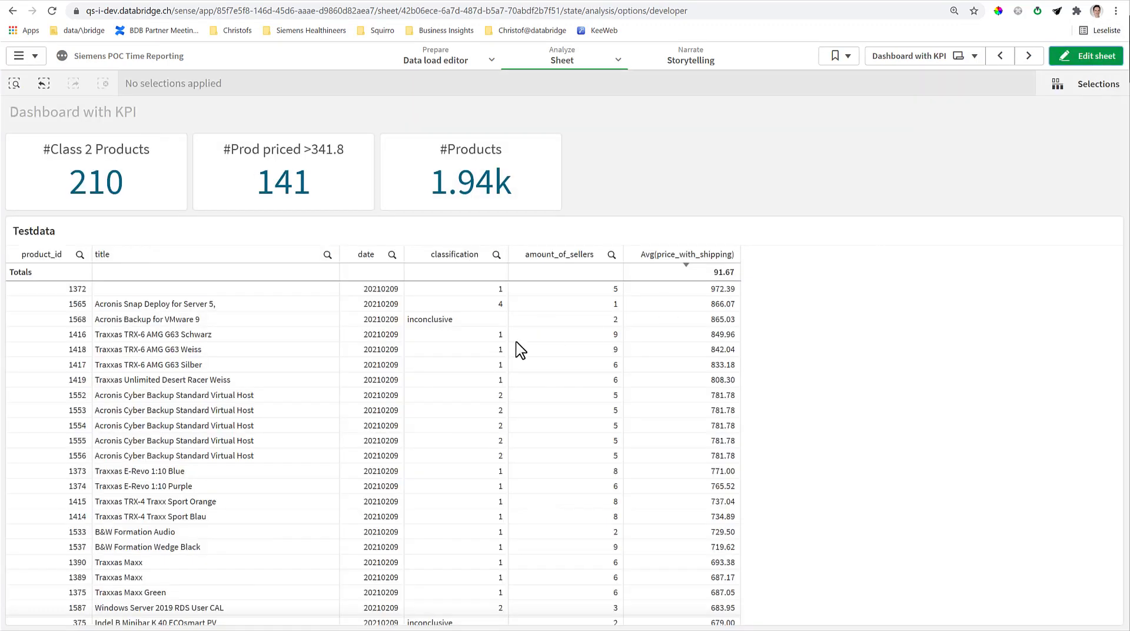
{"action": "left_click", "coordinate": [113, 255]}
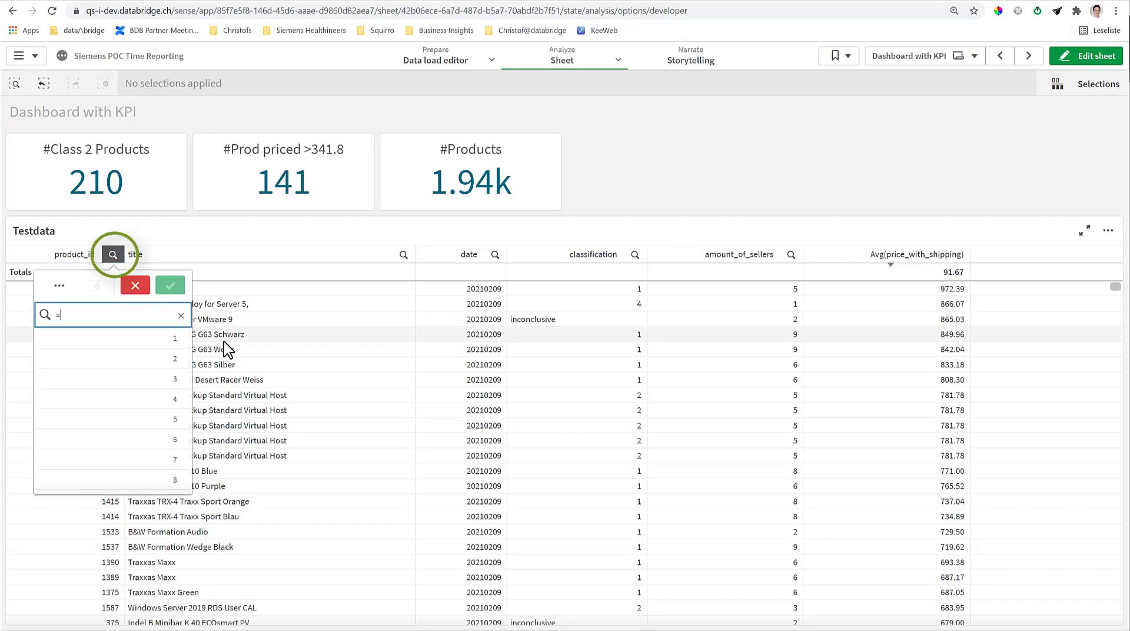
{"action": "type", "text": "=Count({<classification={\"2\"}>} DISTINCT product_id)"}
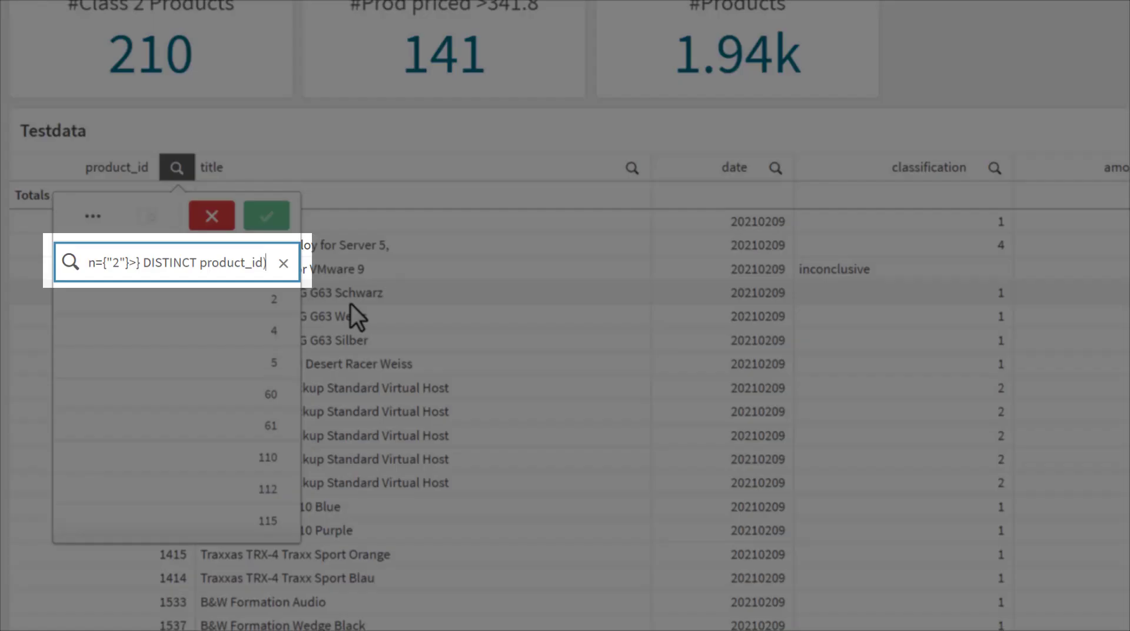
{"action": "key", "text": "Left"}
{"action": "key", "text": "Left"}
{"action": "key", "text": "Left"}
{"action": "key", "text": "Left"}
{"action": "key", "text": "Left"}
{"action": "key", "text": "Left"}
{"action": "key", "text": "Left"}
{"action": "key", "text": "Left"}
{"action": "key", "text": "Left"}
{"action": "key", "text": "Left"}
{"action": "key", "text": "Left"}
{"action": "key", "text": "Left"}
{"action": "key", "text": "Left"}
{"action": "key", "text": "Left"}
{"action": "key", "text": "Left"}
{"action": "key", "text": "Left"}
{"action": "key", "text": "Left"}
{"action": "key", "text": "Left"}
{"action": "key", "text": "Left"}
{"action": "key", "text": "Left"}
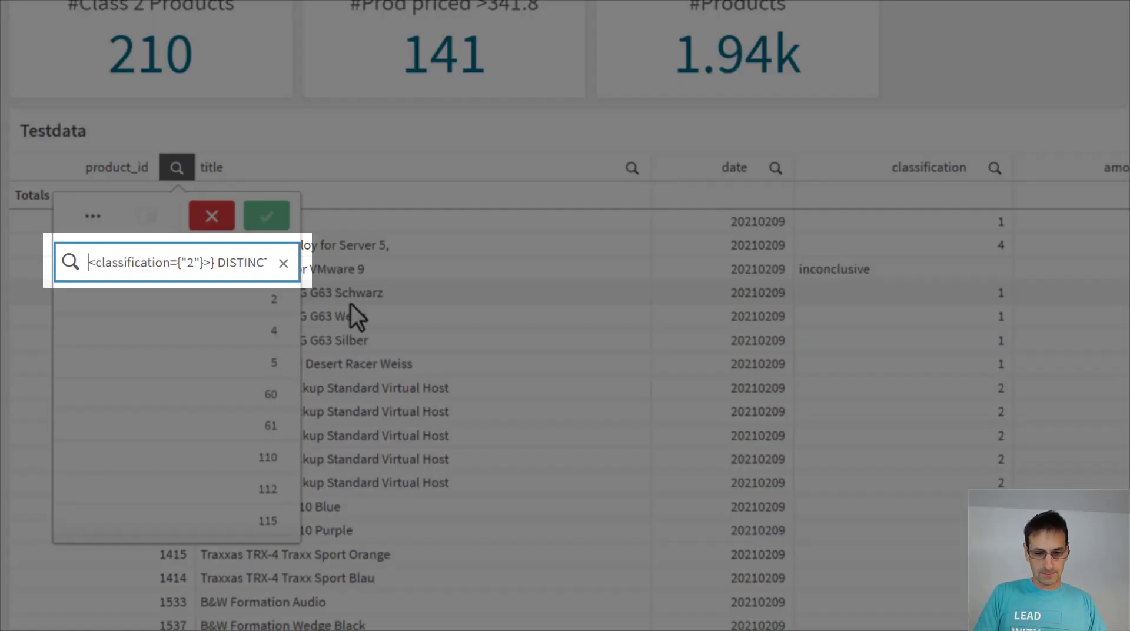
{"action": "key", "text": "Return"}
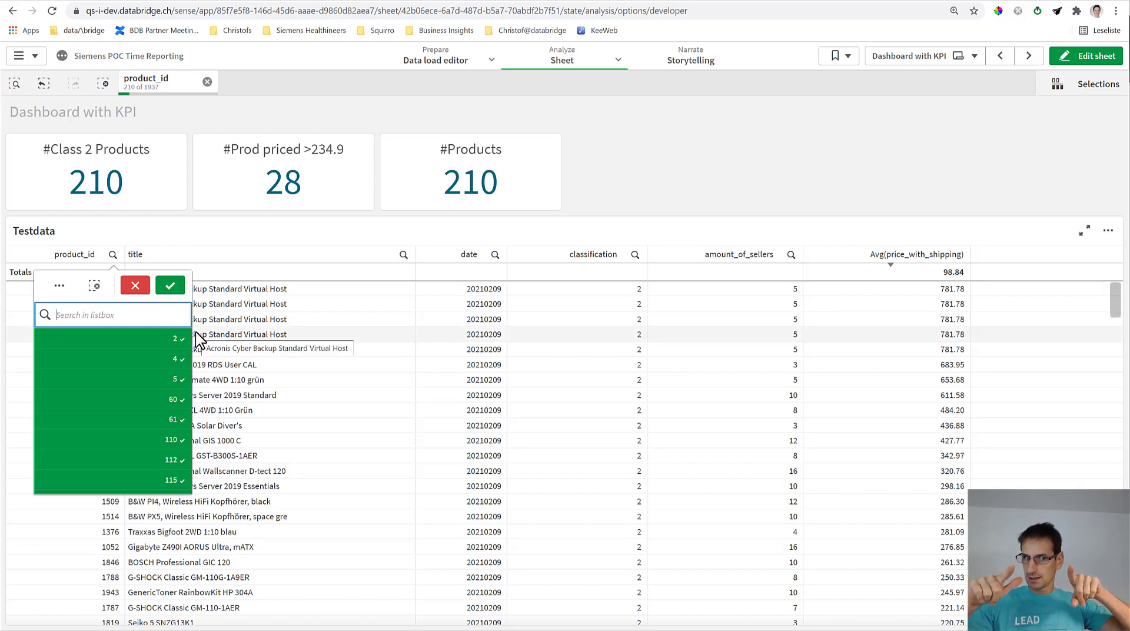
{"action": "left_click", "coordinate": [169, 285]}
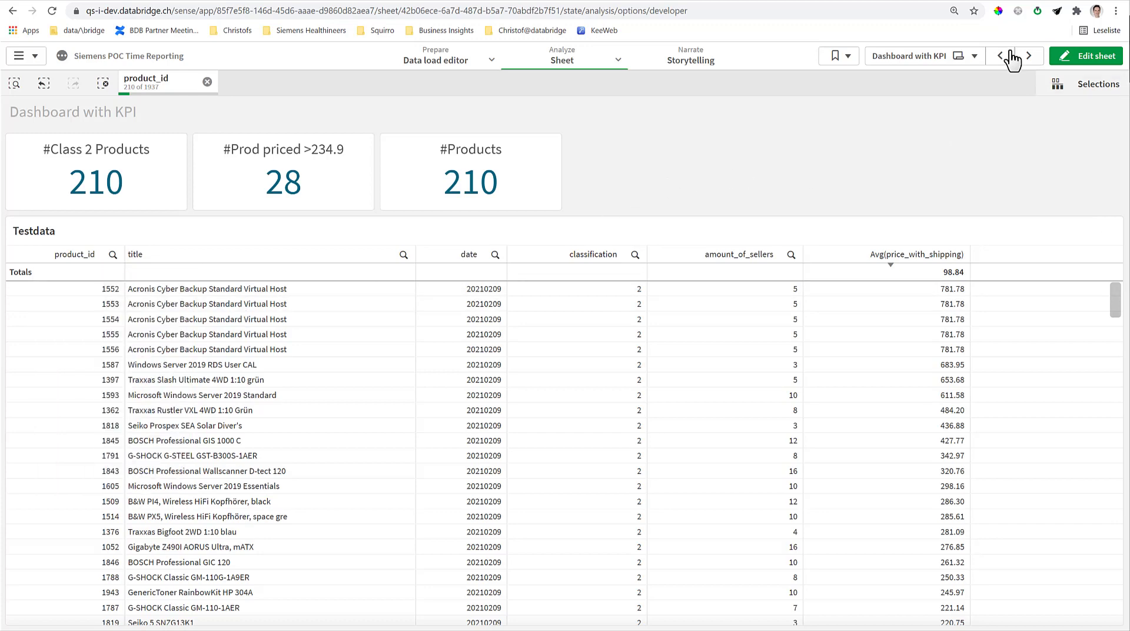
Step: Place a new button right of the KPI tiles on the Dashboard with "Buttons" sheet
{"action": "left_click", "coordinate": [1030, 58]}
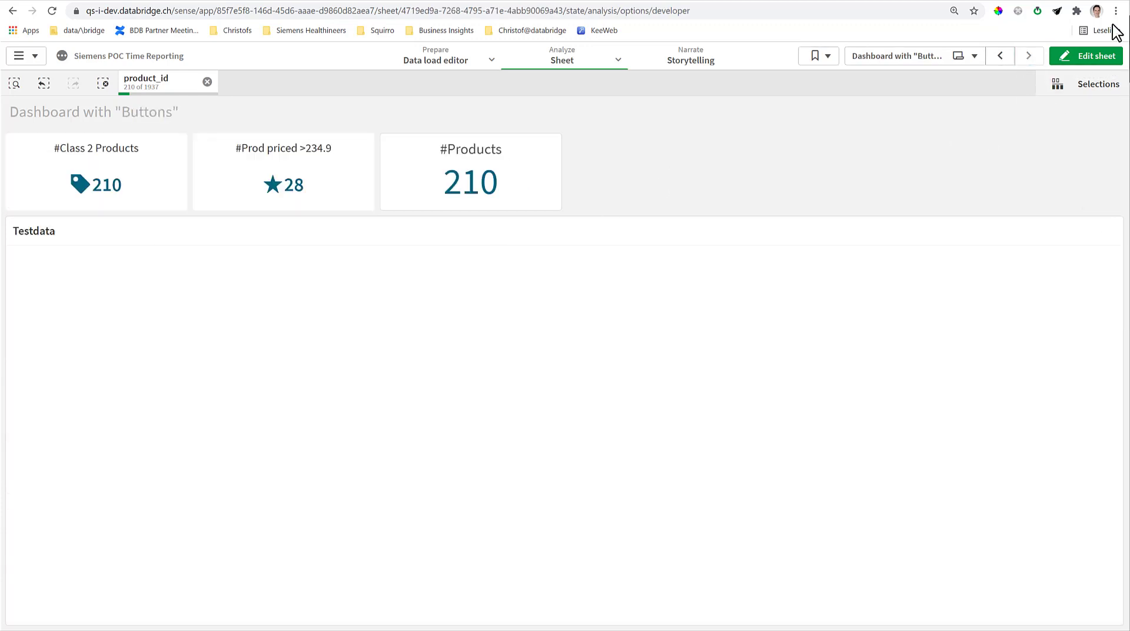
{"action": "left_click", "coordinate": [1086, 56]}
{"action": "left_click", "coordinate": [37, 190]}
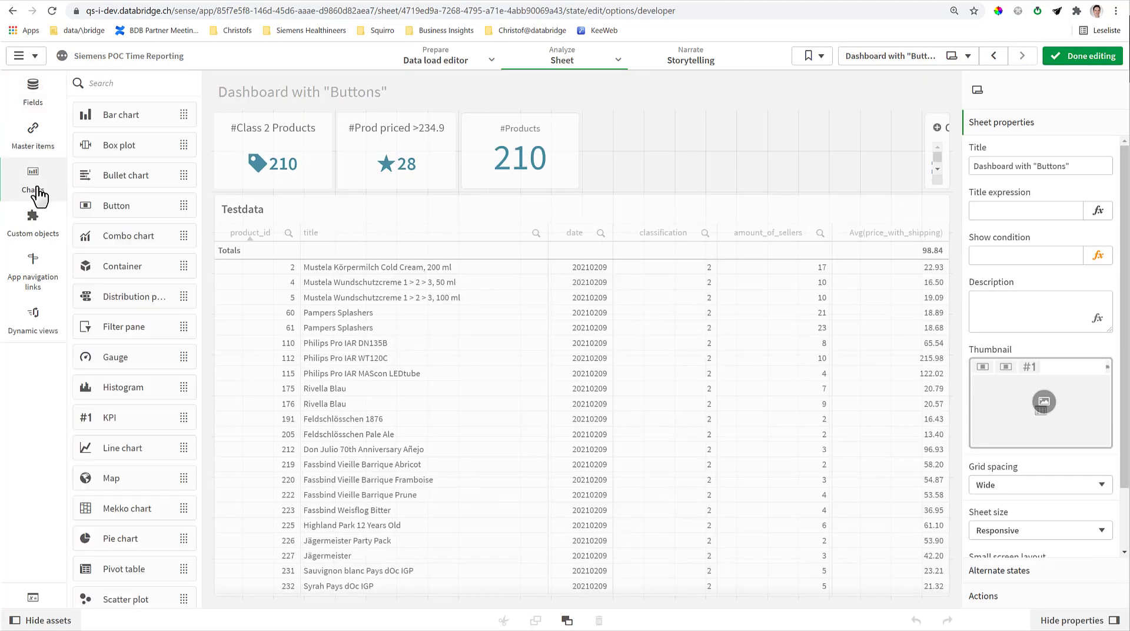
{"action": "left_click_drag", "start_coordinate": [83, 206], "coordinate": [648, 151]}
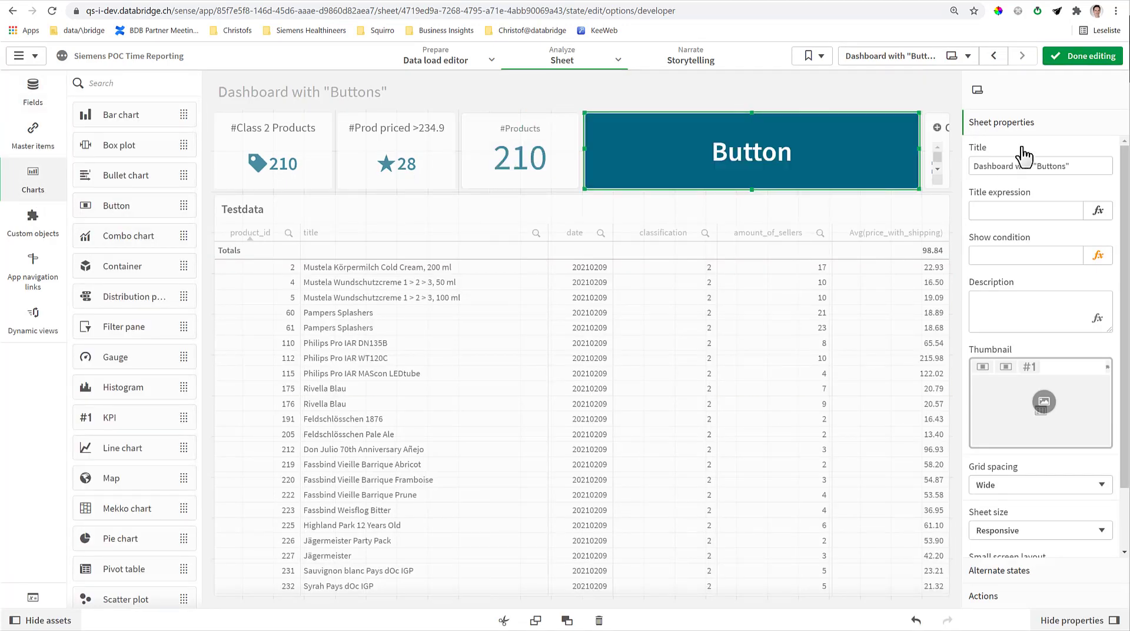
Step: Give the button a Select values matching search criteria action on field product_id
{"action": "left_click", "coordinate": [1000, 124]}
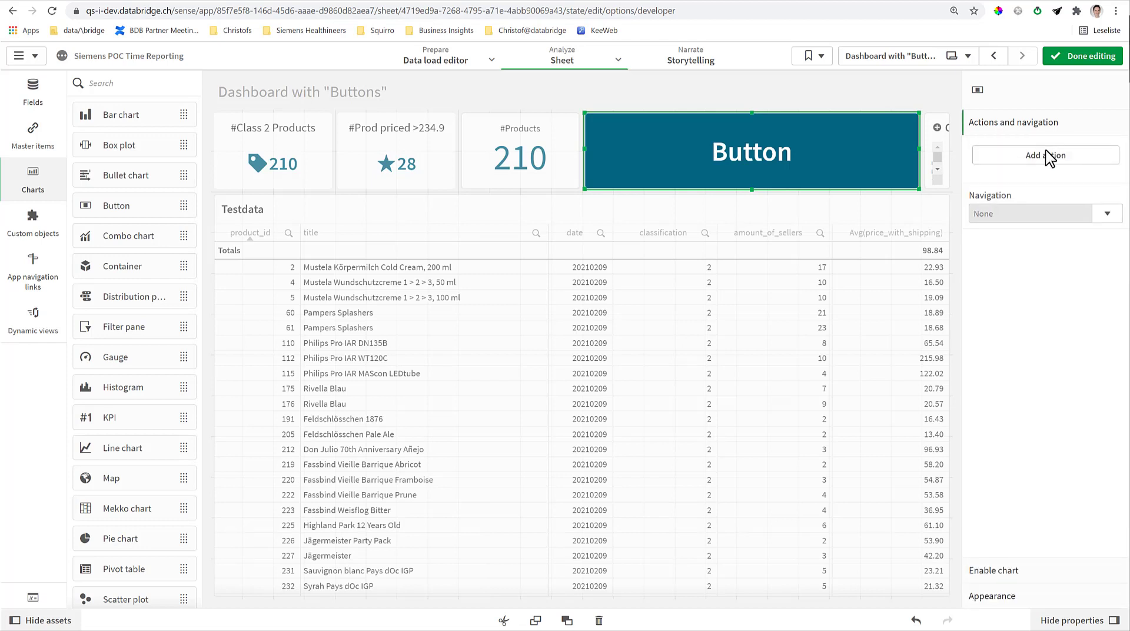
{"action": "left_click", "coordinate": [1080, 162]}
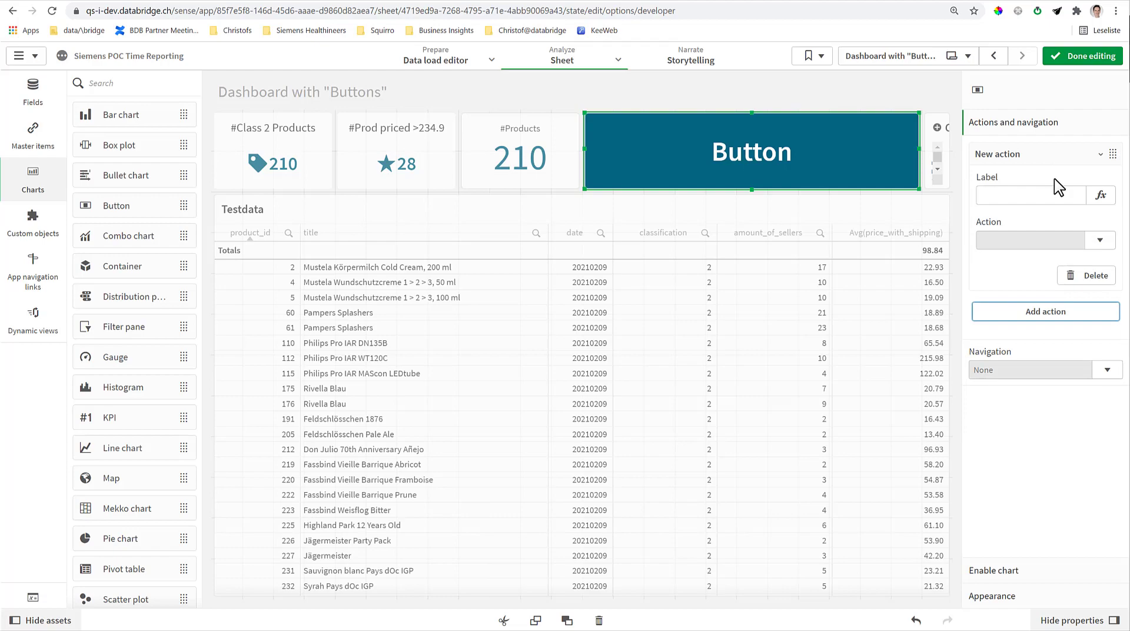
{"action": "left_click", "coordinate": [1100, 242]}
{"action": "type", "text": "search"}
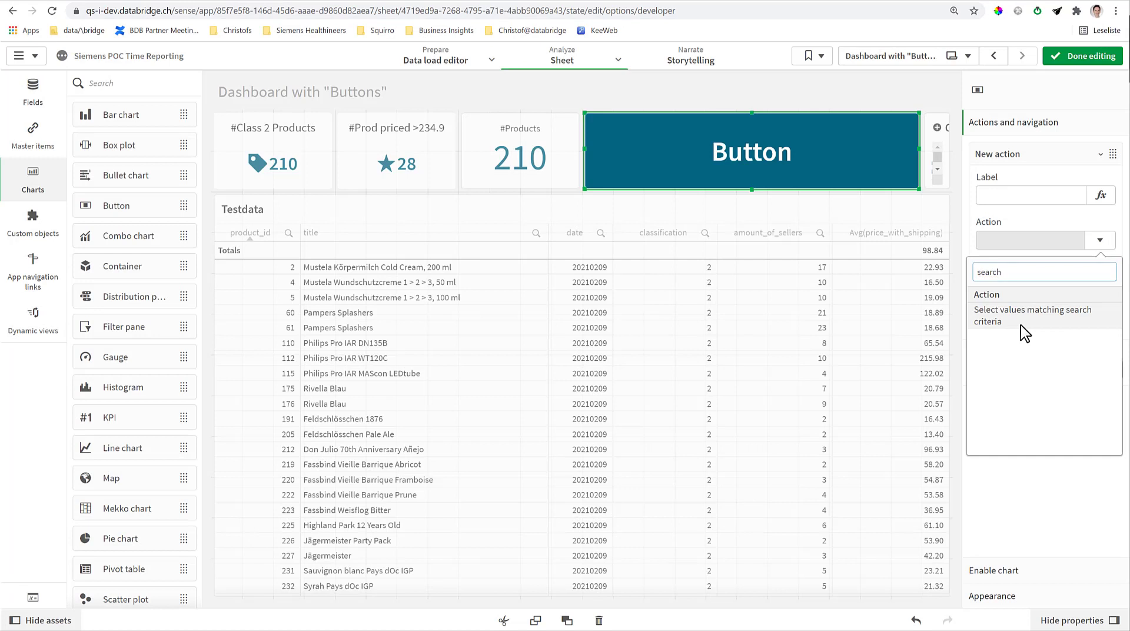
{"action": "left_click", "coordinate": [1020, 323]}
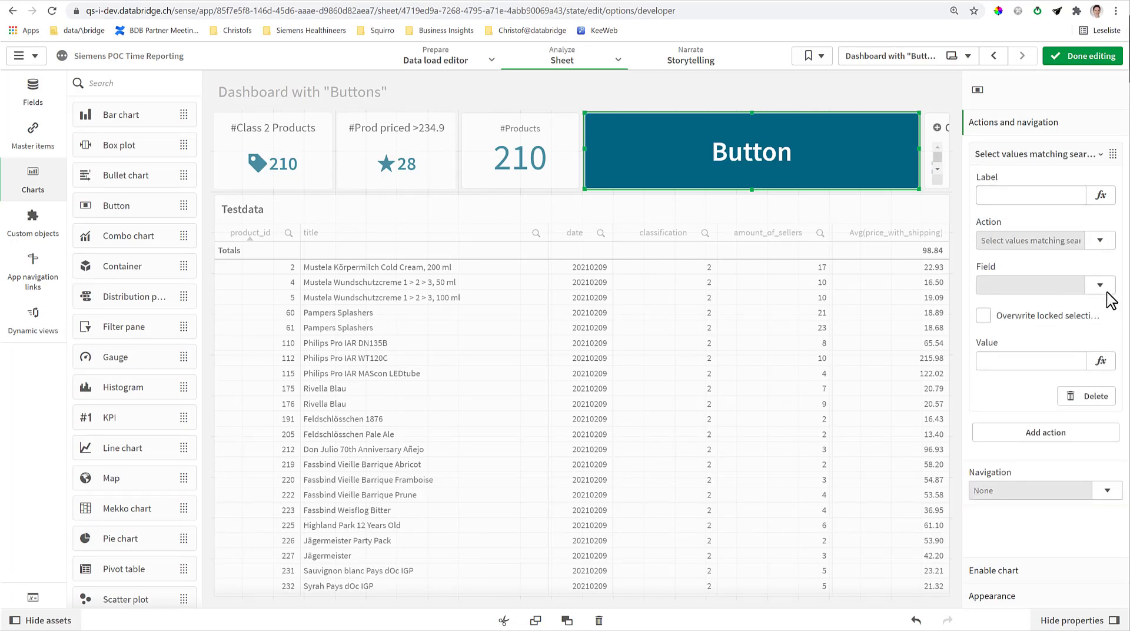
{"action": "left_click", "coordinate": [1099, 285]}
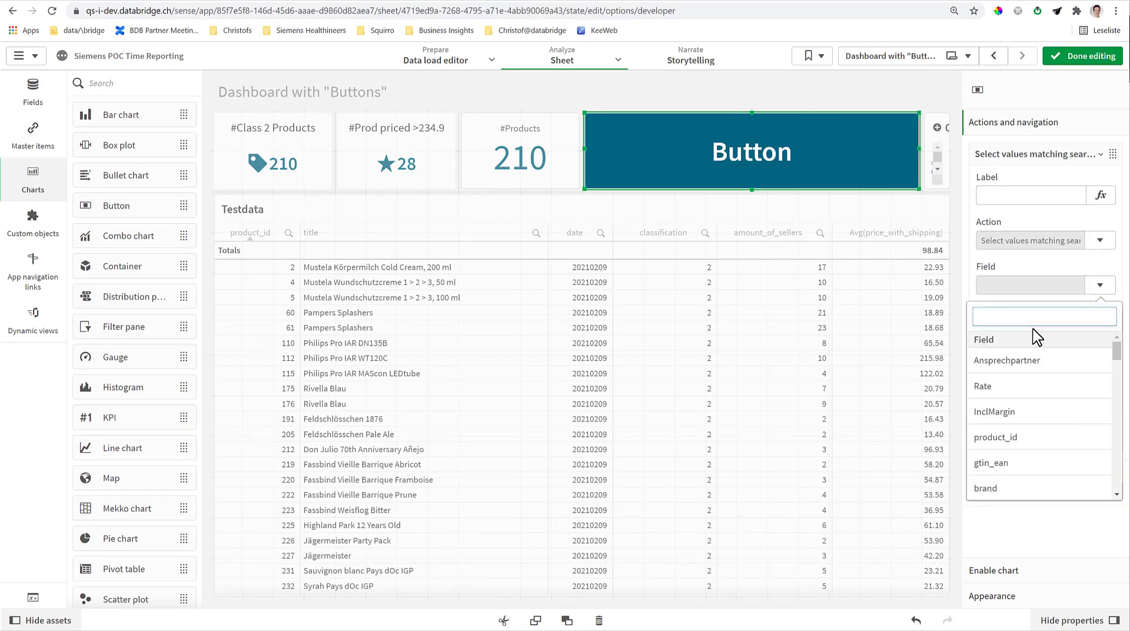
{"action": "type", "text": "produ"}
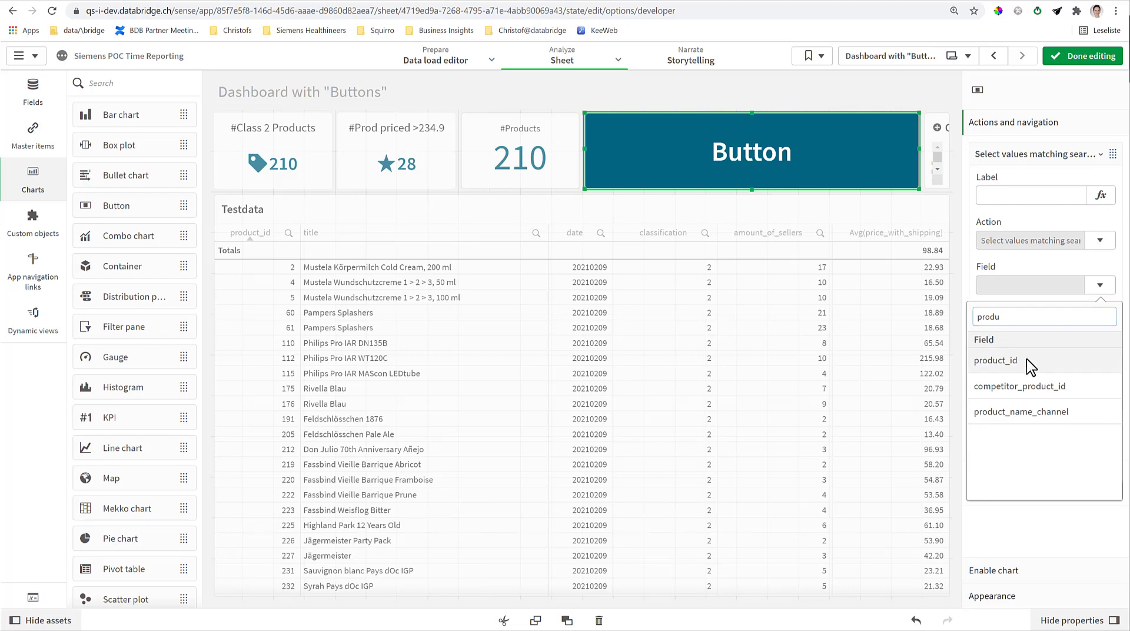
{"action": "left_click", "coordinate": [1027, 361]}
Step: Set the action's search value to the Count({<classification={"2"}>} DISTINCT product_id) expression
{"action": "left_click", "coordinate": [1037, 360]}
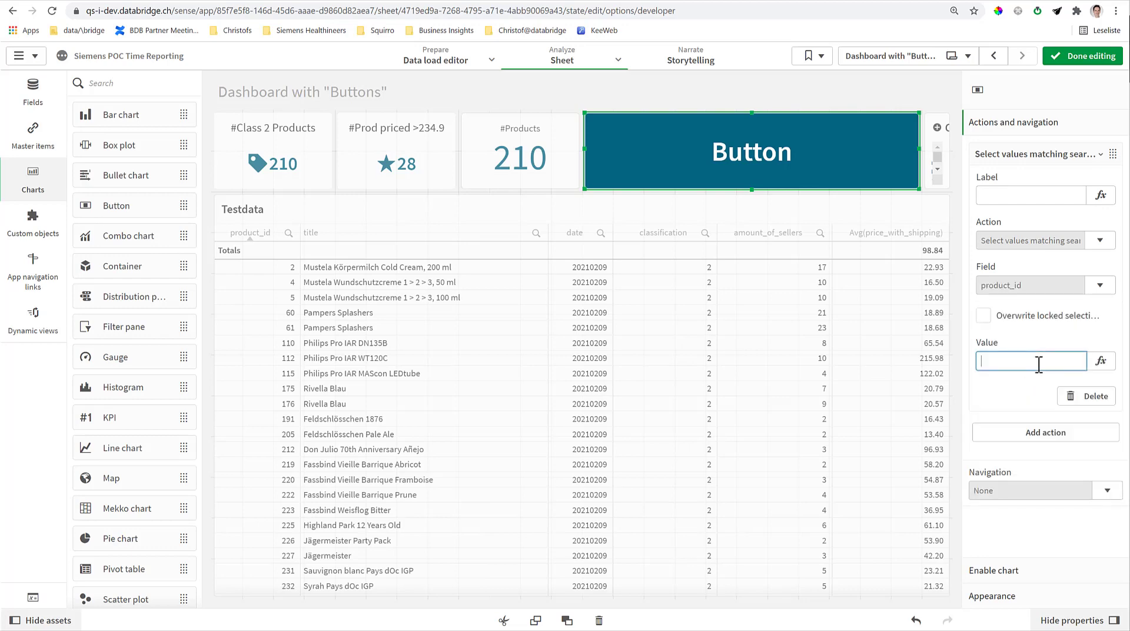
{"action": "left_click", "coordinate": [1101, 362]}
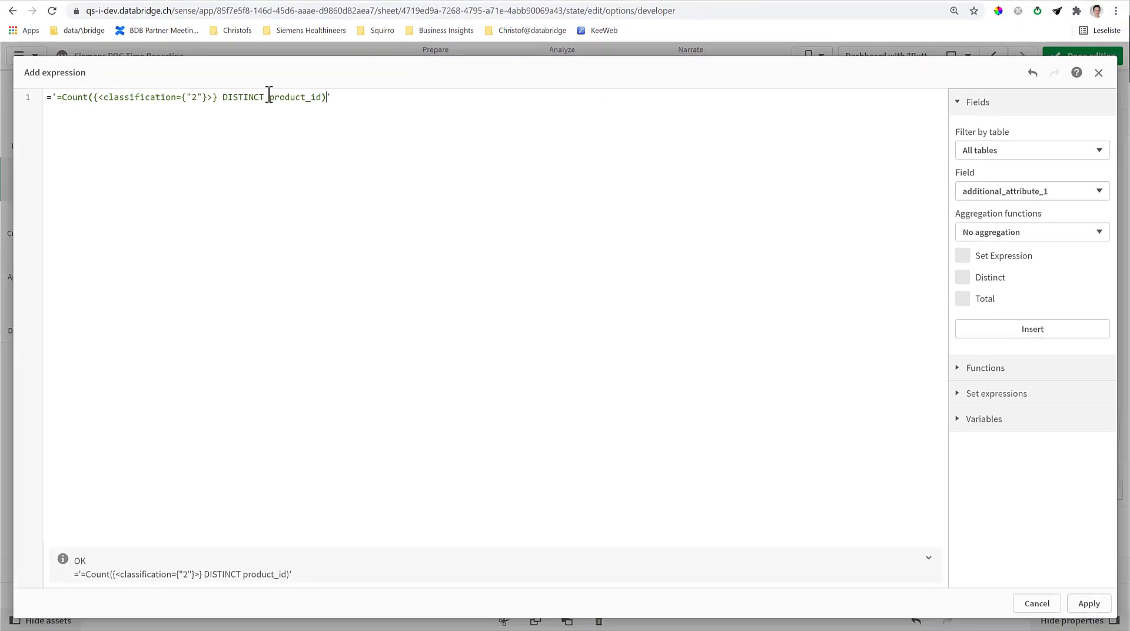
{"action": "left_click", "coordinate": [1095, 604]}
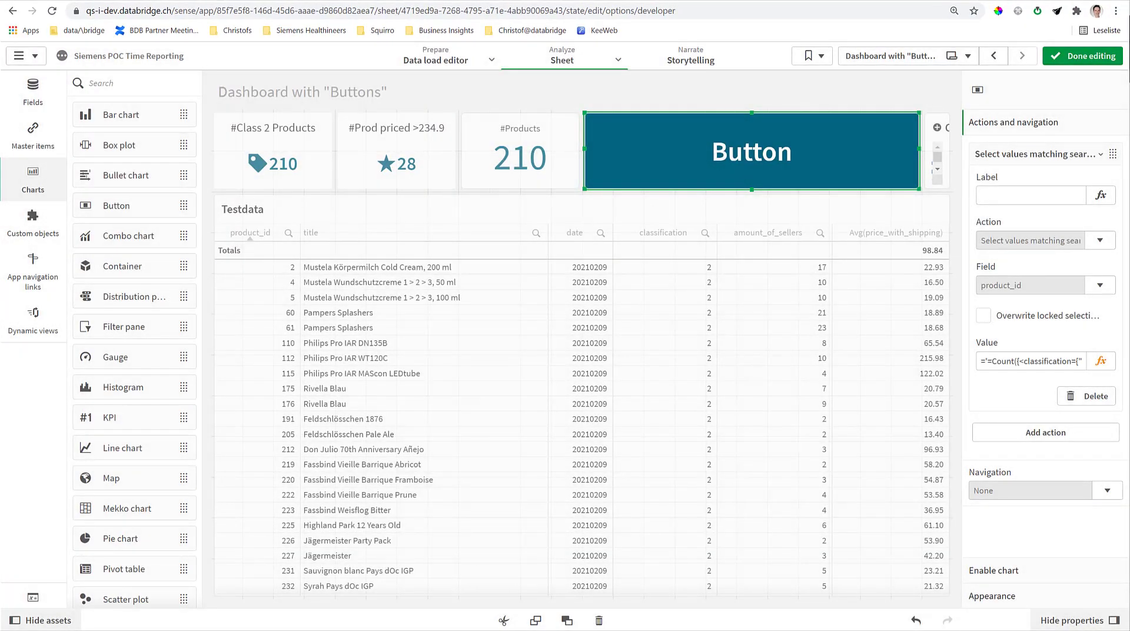
Step: Clear product_id, confirm the button selects 210 class-2 products, then resume editing the sheet
{"action": "left_click", "coordinate": [1089, 56]}
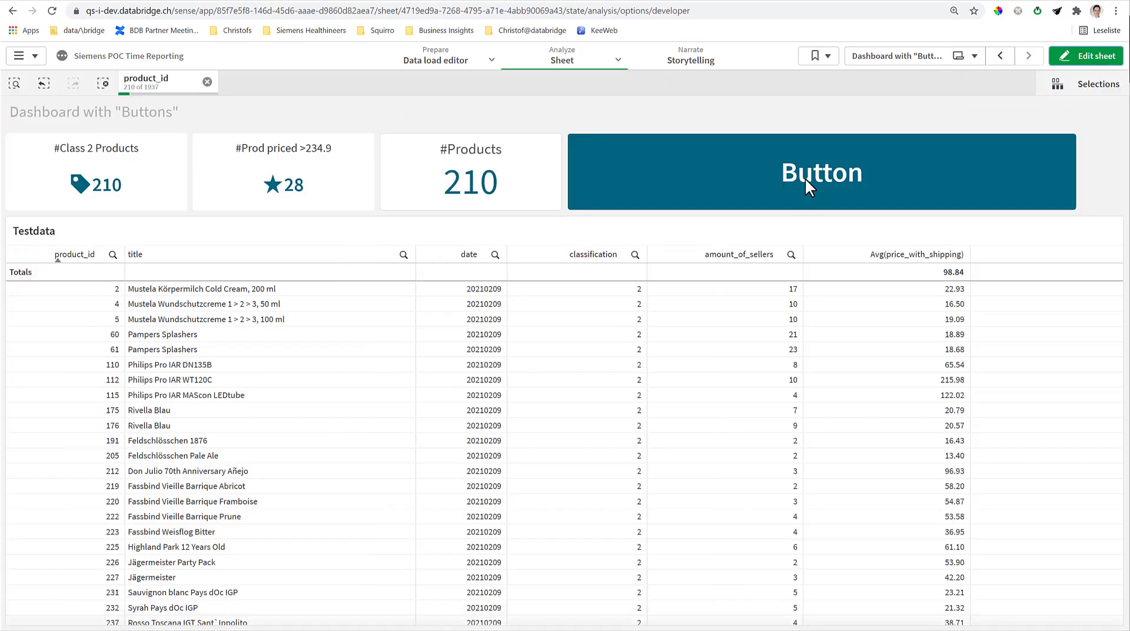
{"action": "left_click", "coordinate": [207, 82]}
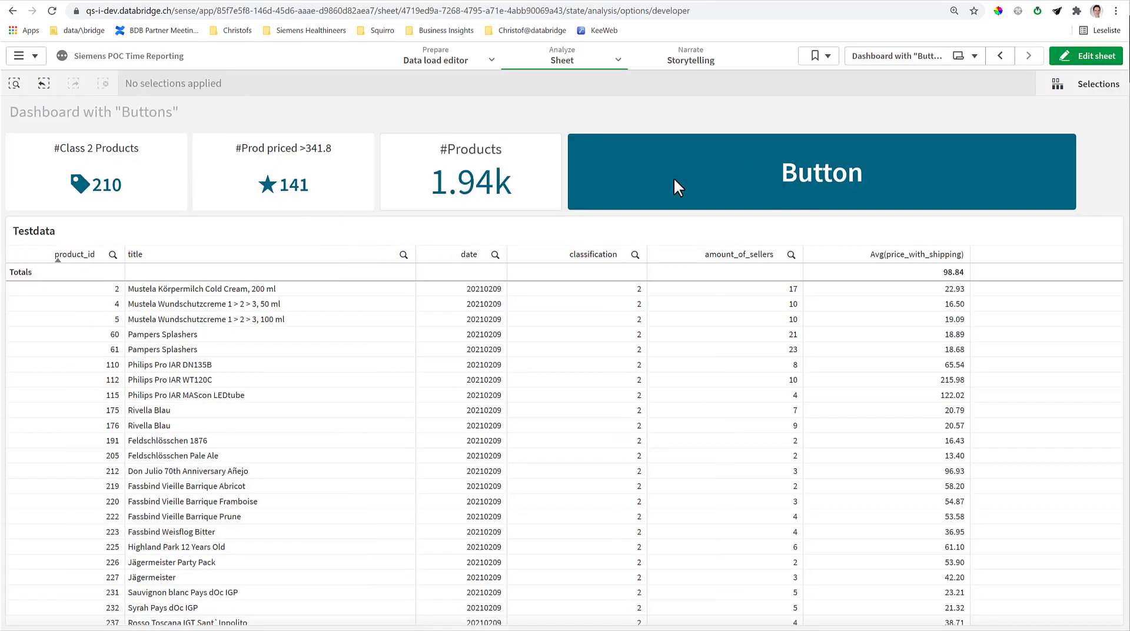
{"action": "left_click", "coordinate": [824, 191]}
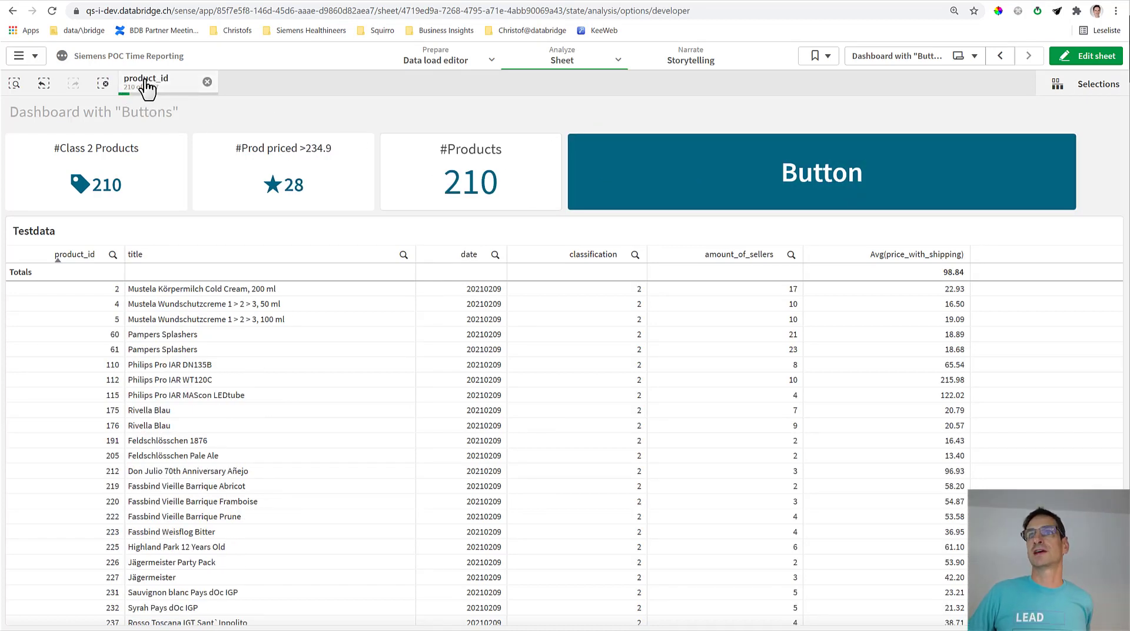
{"action": "left_click", "coordinate": [1096, 55]}
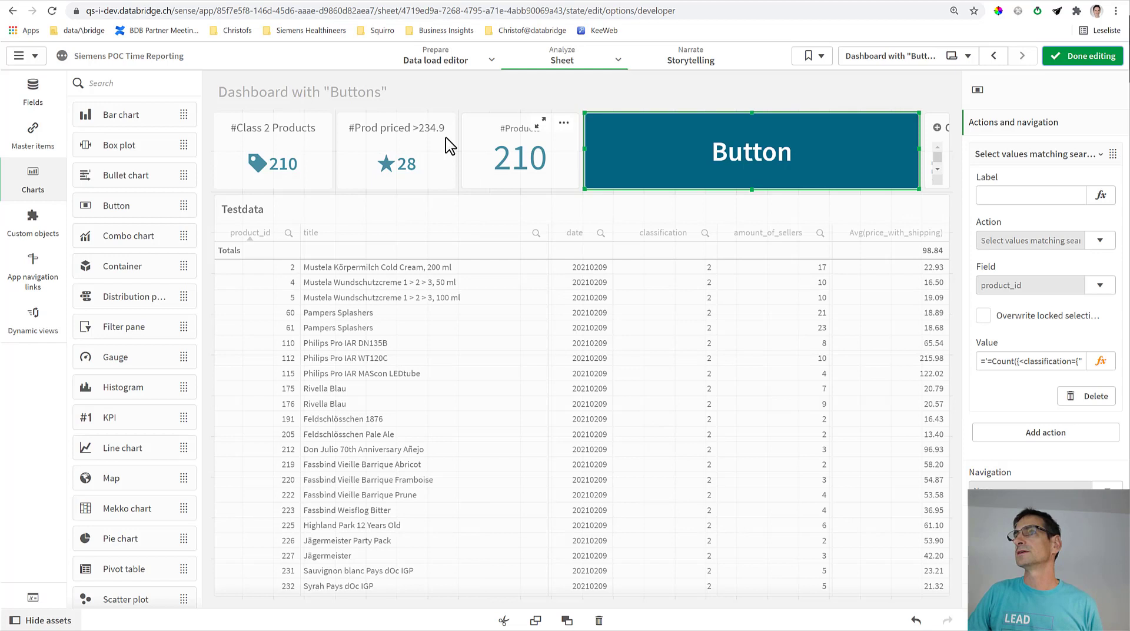
{"action": "left_click", "coordinate": [491, 60]}
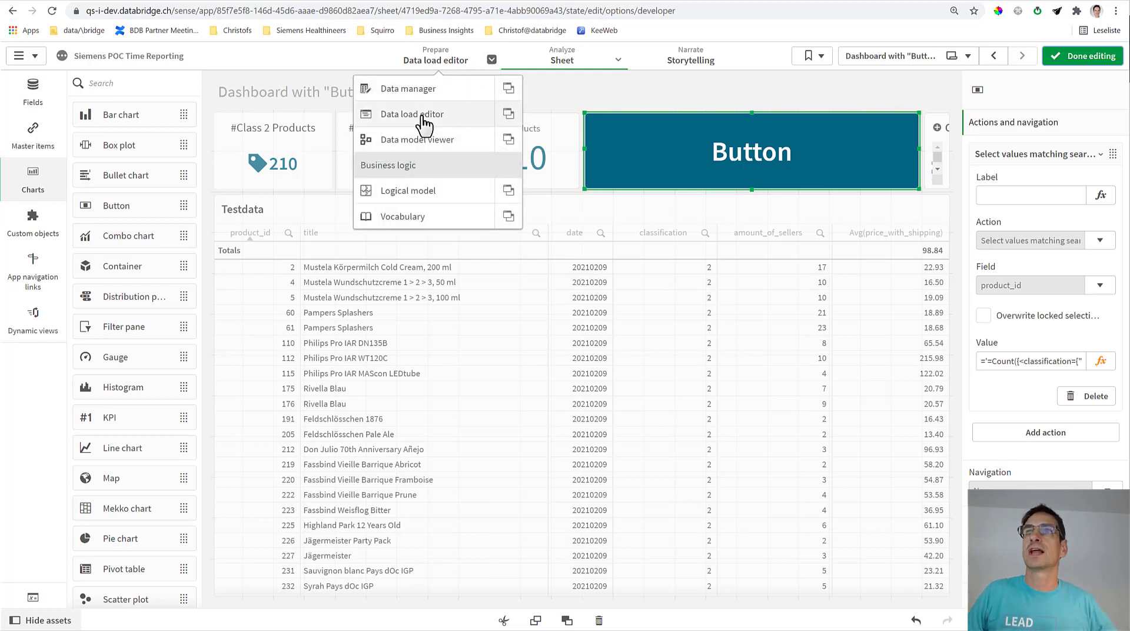
{"action": "left_click", "coordinate": [442, 120]}
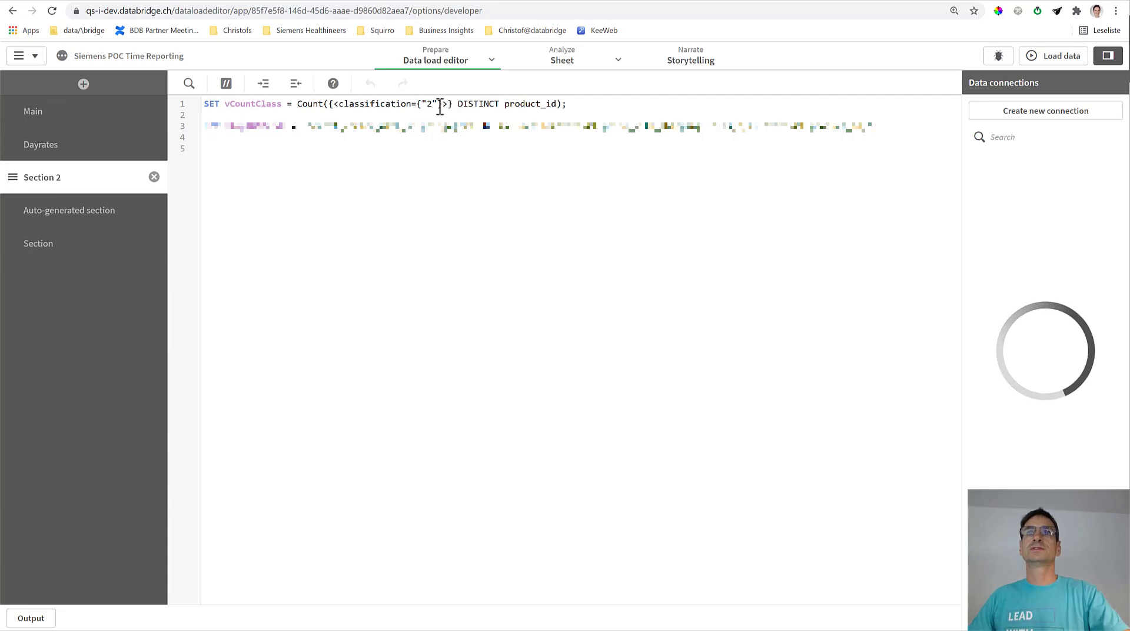
{"action": "double_click", "coordinate": [244, 103]}
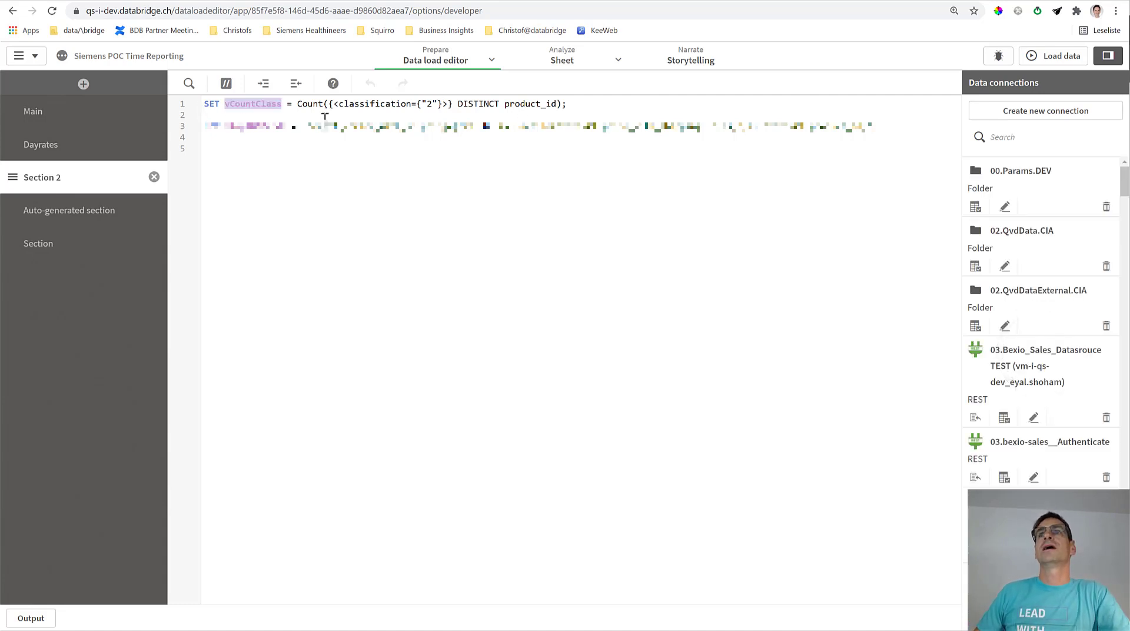
{"action": "left_click", "coordinate": [337, 94]}
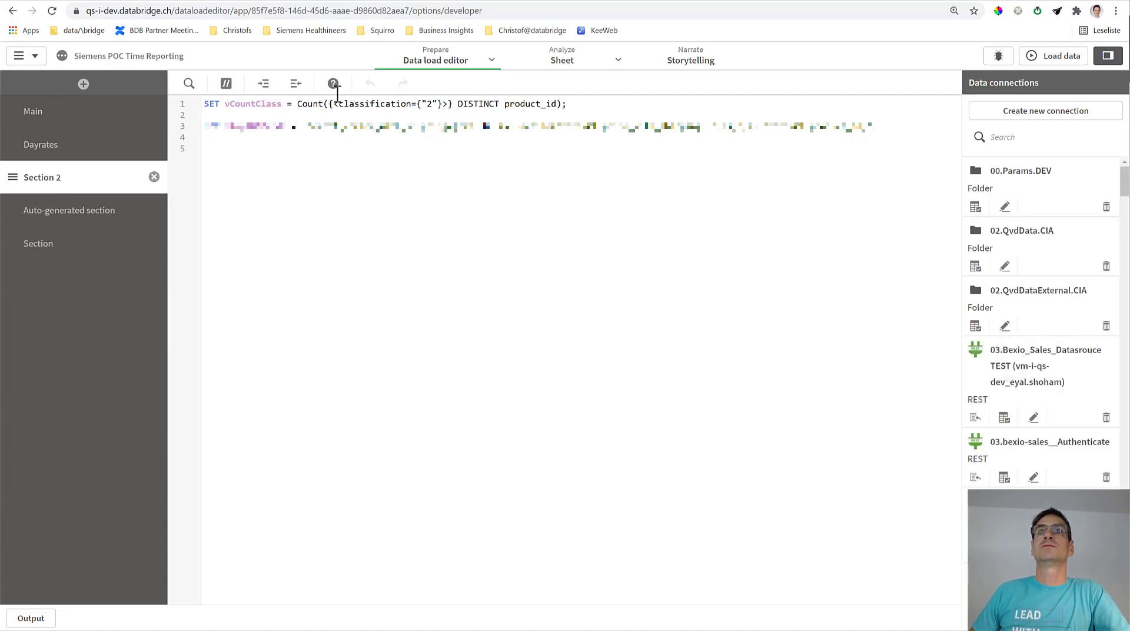
{"action": "left_click_drag", "start_coordinate": [297, 104], "coordinate": [675, 99]}
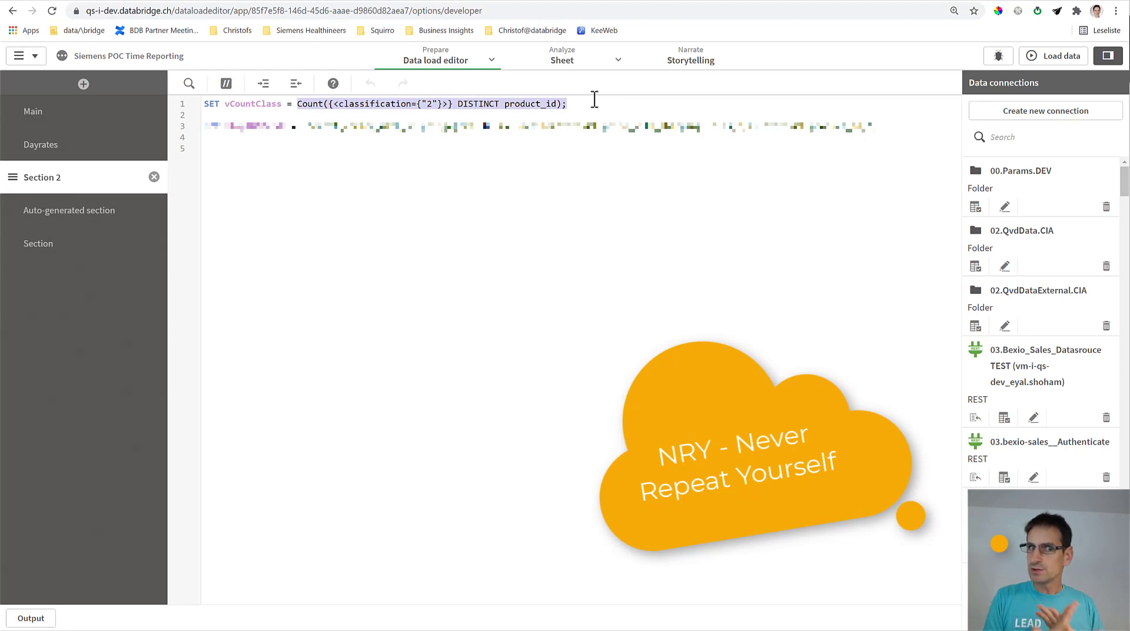
{"action": "left_click_drag", "start_coordinate": [298, 104], "coordinate": [765, 114]}
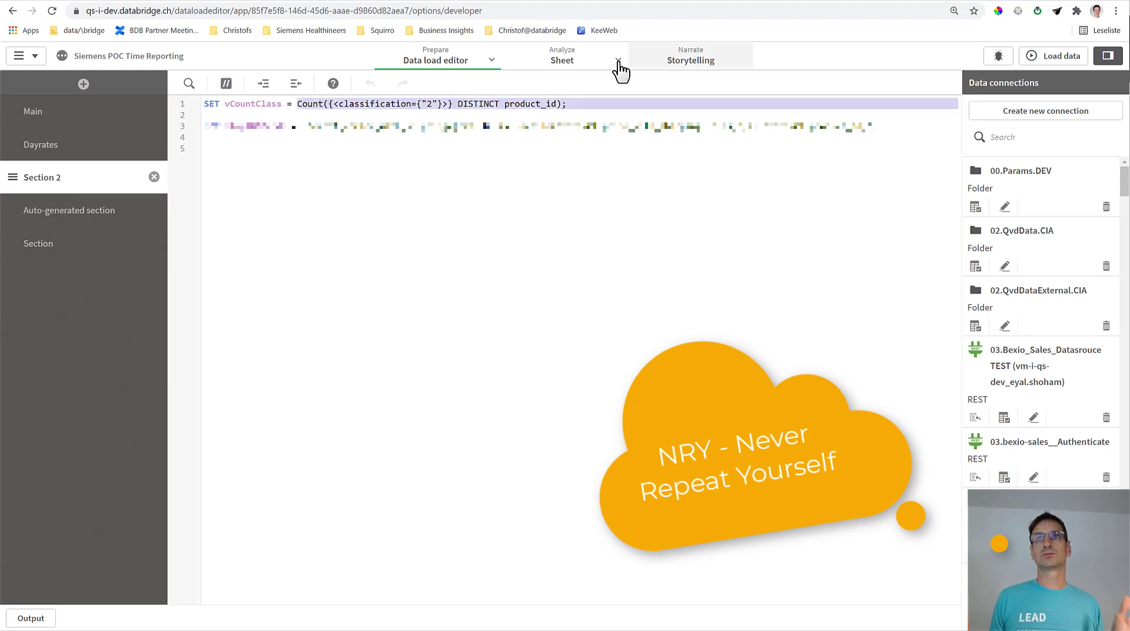
{"action": "left_click", "coordinate": [560, 64]}
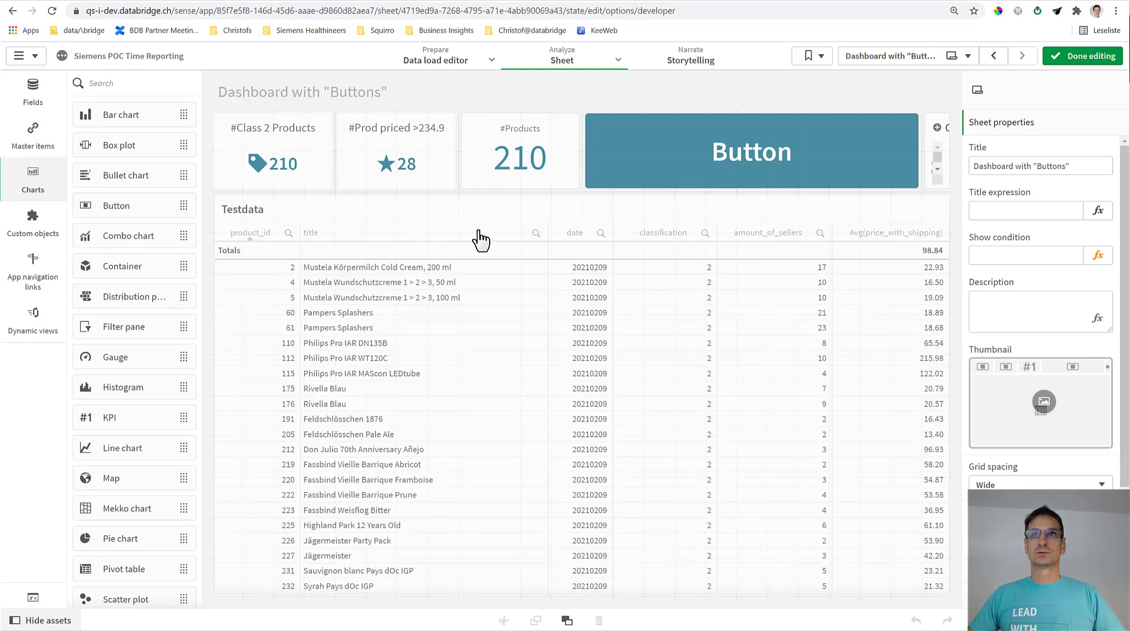
Step: Turn on the button's title and set it to '#Class 2 Products'
{"action": "scroll", "coordinate": [972, 176], "scroll_direction": "down", "scroll_amount": 1}
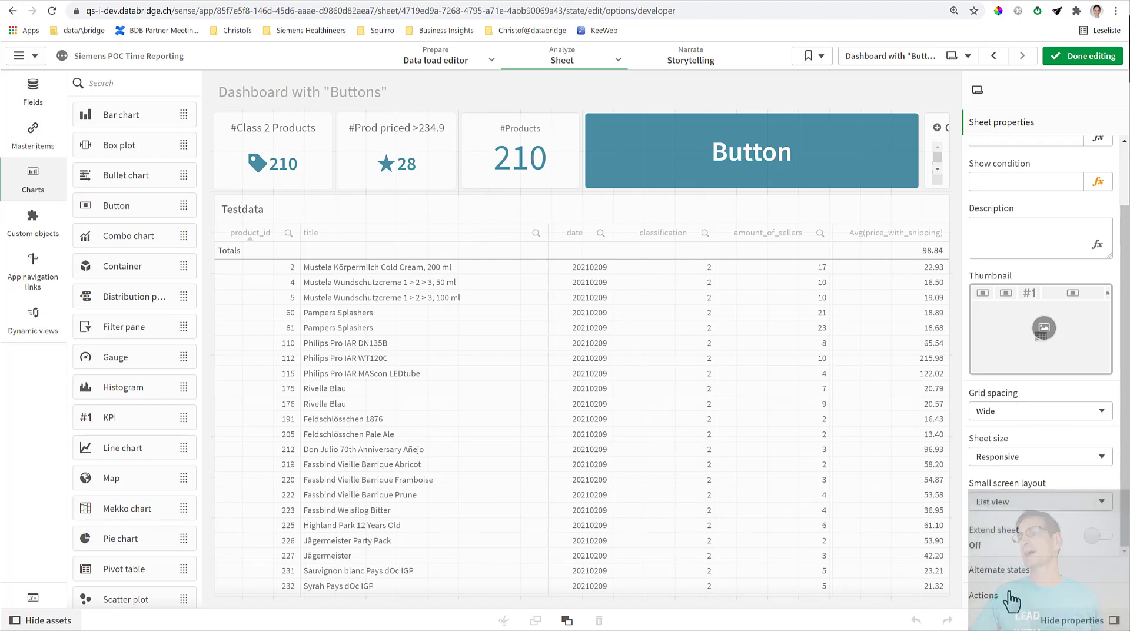
{"action": "left_click", "coordinate": [1010, 599]}
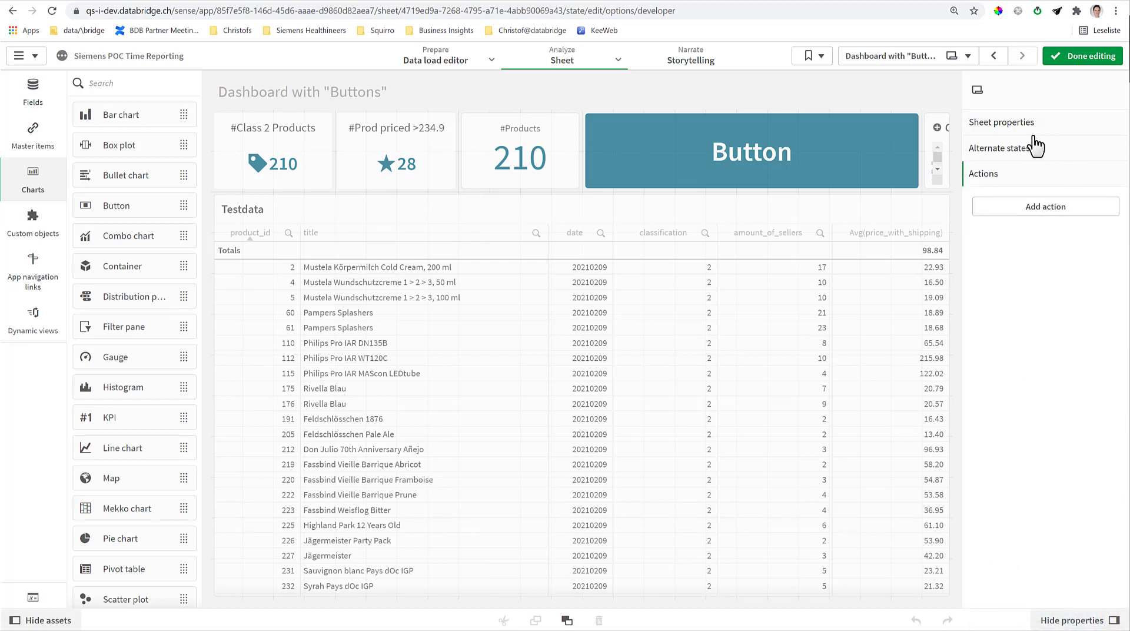
{"action": "left_click", "coordinate": [811, 172]}
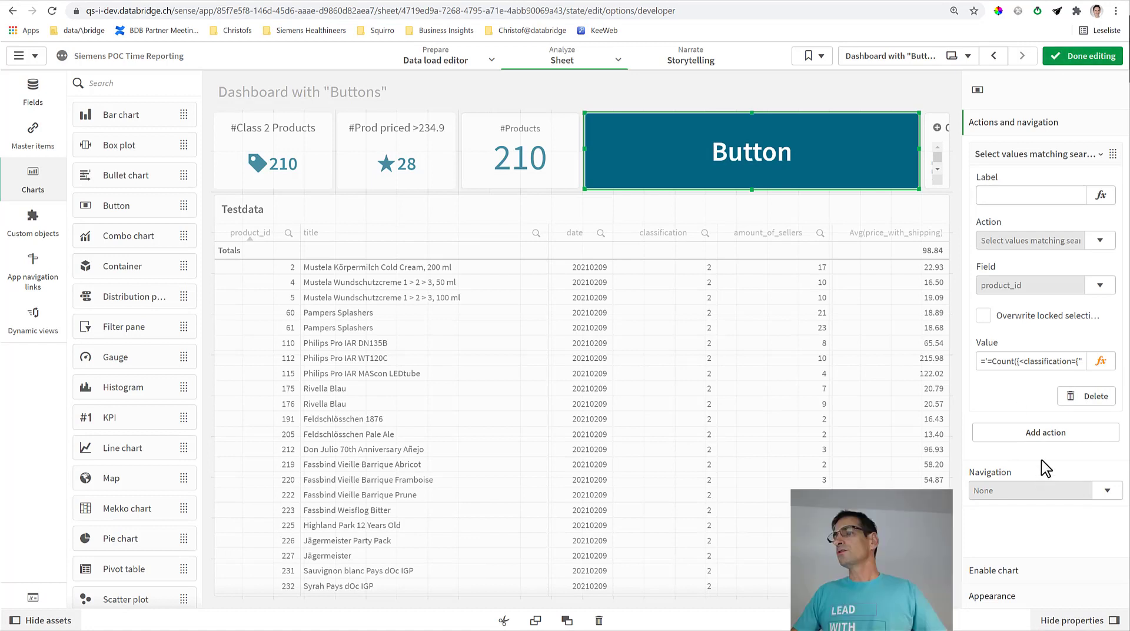
{"action": "left_click", "coordinate": [993, 597]}
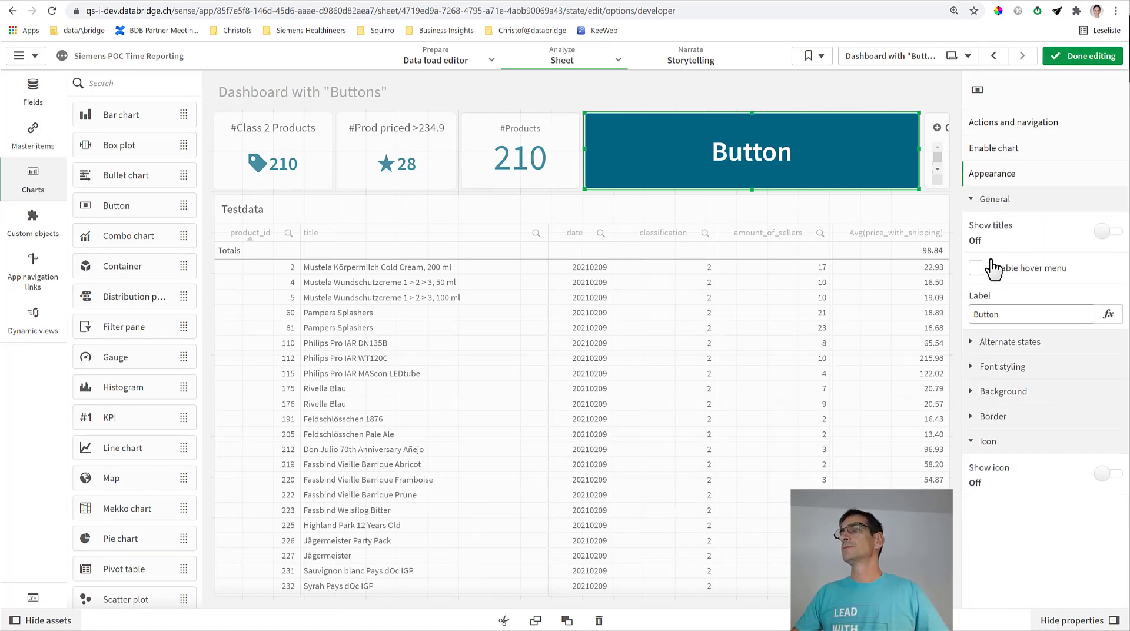
{"action": "left_click", "coordinate": [1109, 233]}
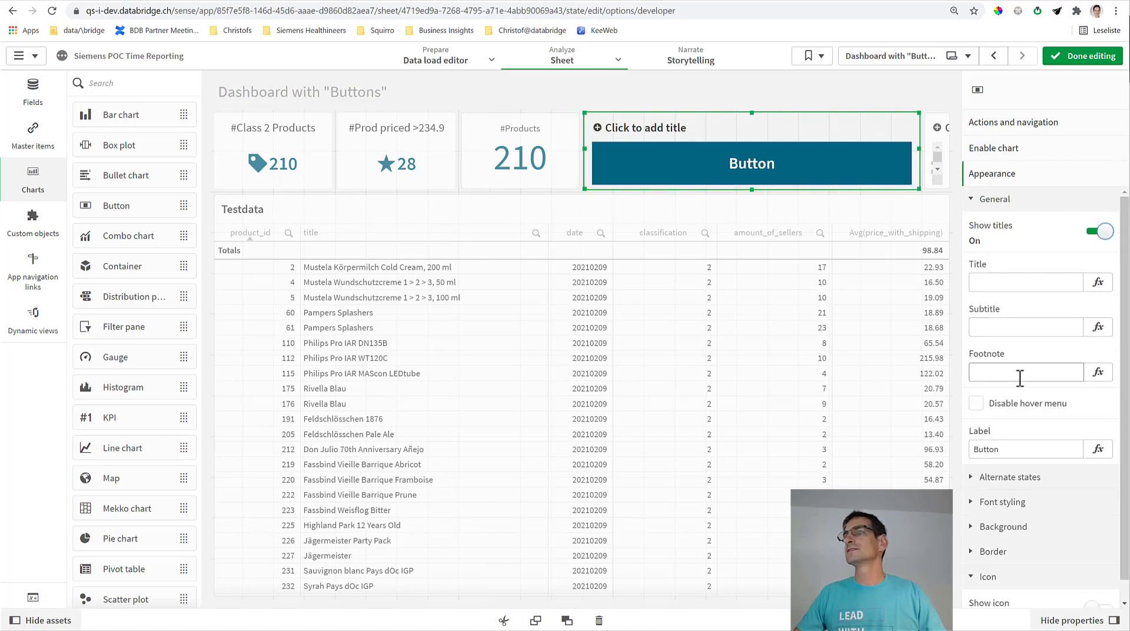
{"action": "left_click", "coordinate": [995, 283]}
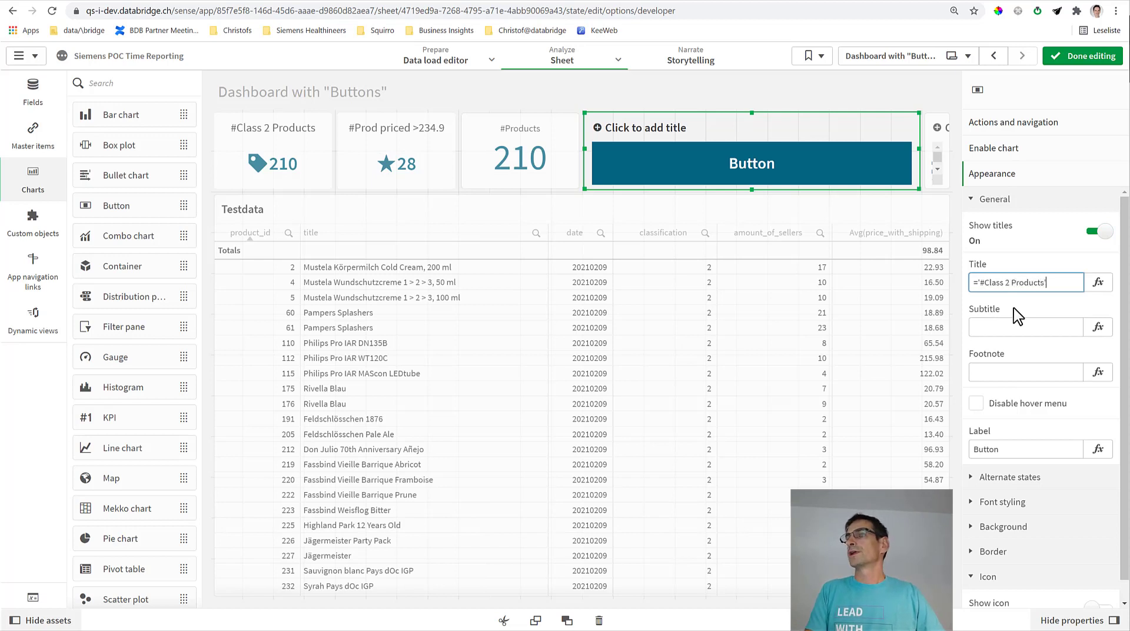
{"action": "key", "text": "Return"}
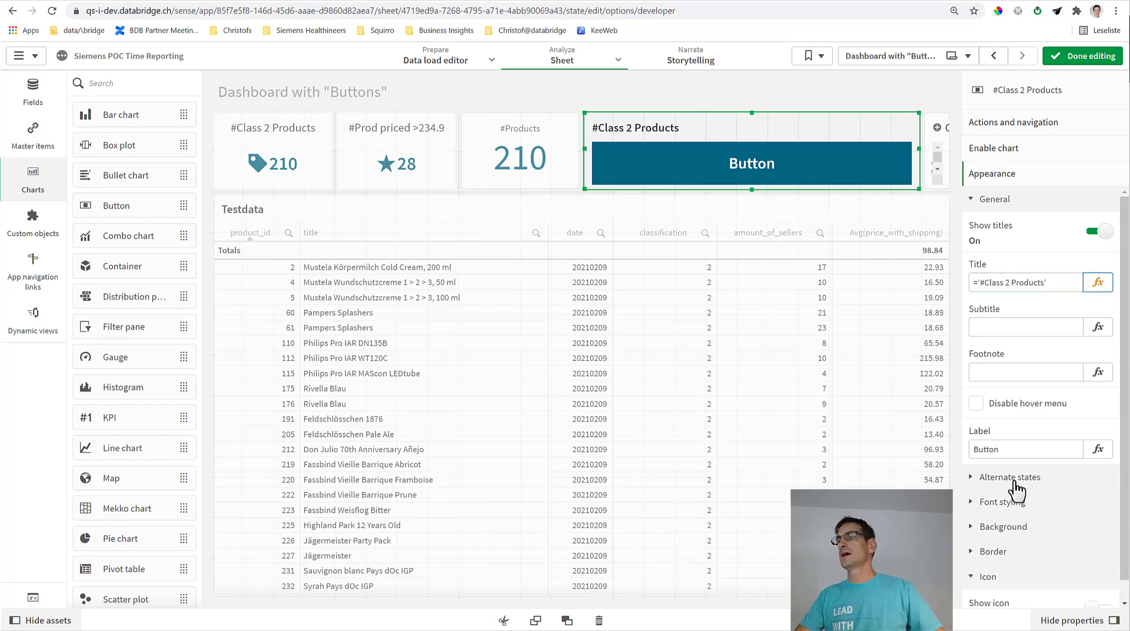
Step: Replace the Button label with the expression =$(vCountClass), displaying 210
{"action": "left_click", "coordinate": [999, 449]}
{"action": "double_click", "coordinate": [1009, 449]}
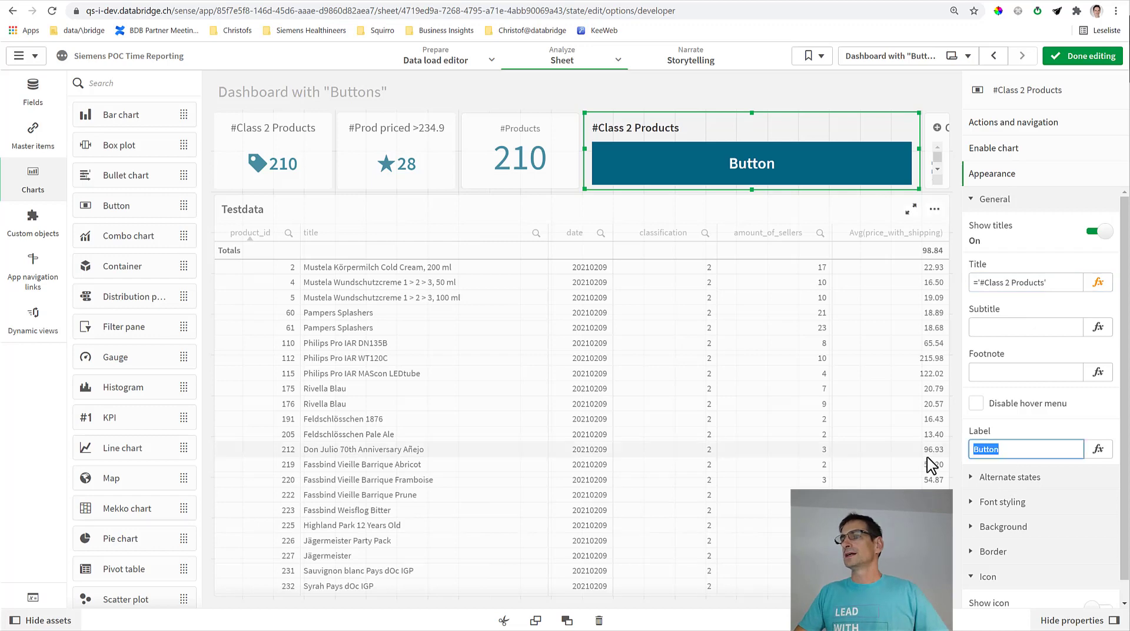
{"action": "key", "text": "BackSpace"}
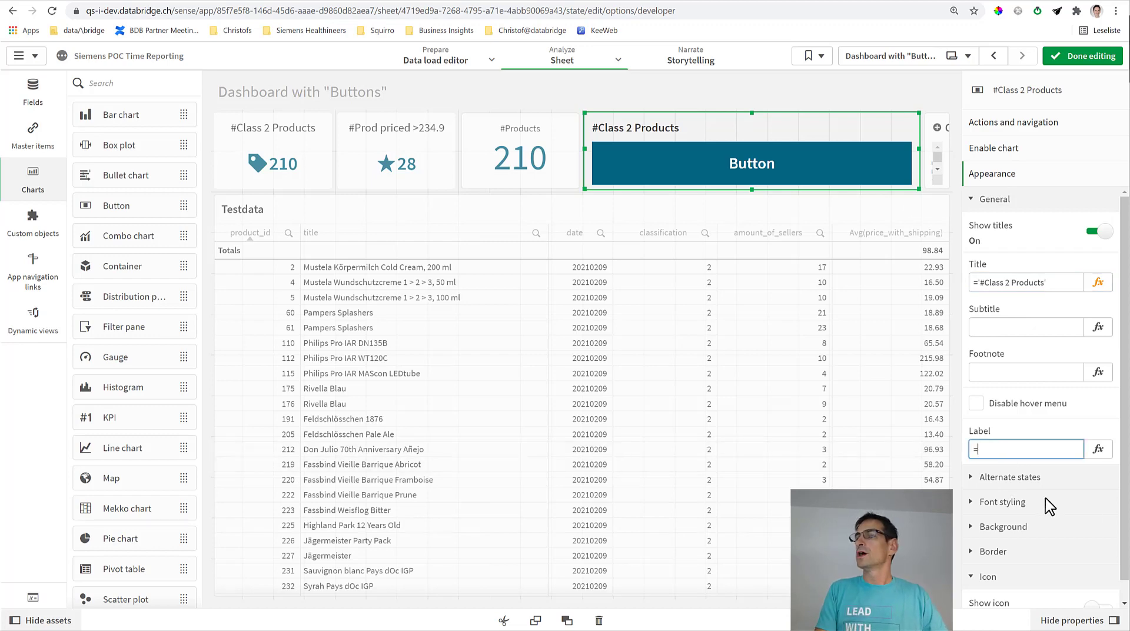
{"action": "left_click", "coordinate": [1098, 449]}
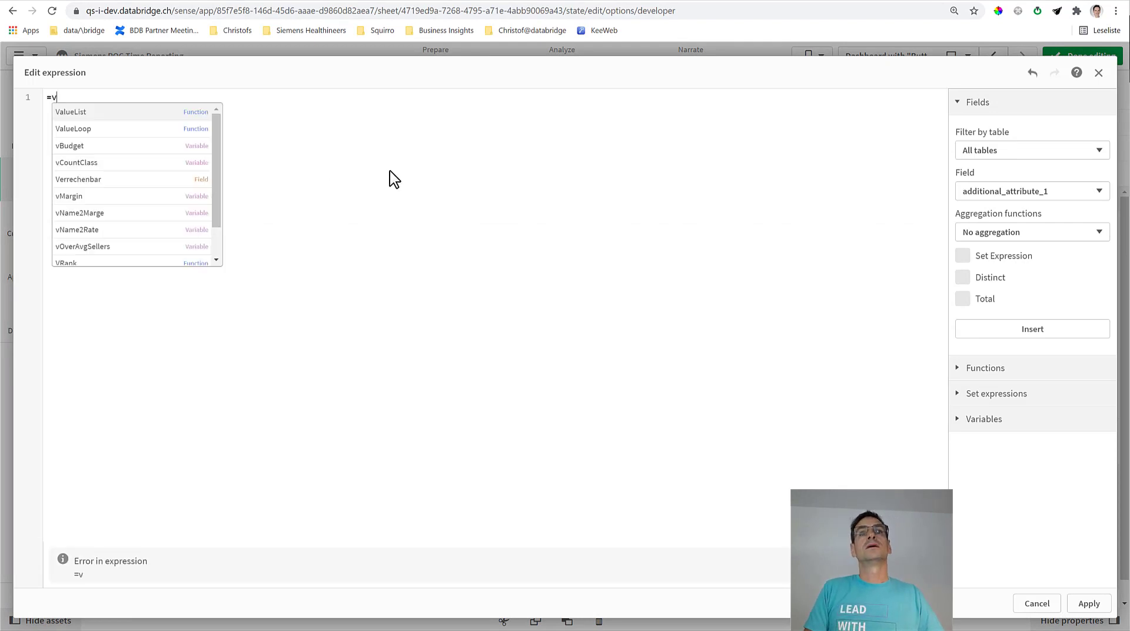
{"action": "left_click", "coordinate": [94, 166]}
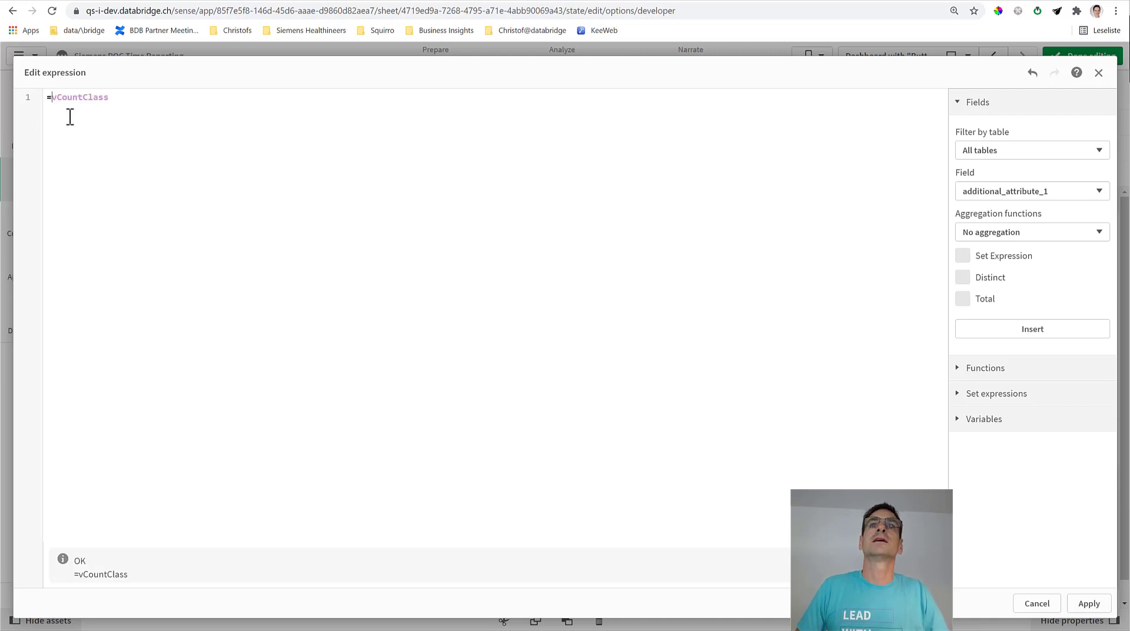
{"action": "key", "text": "ctrl+Left"}
{"action": "type", "text": "$("}
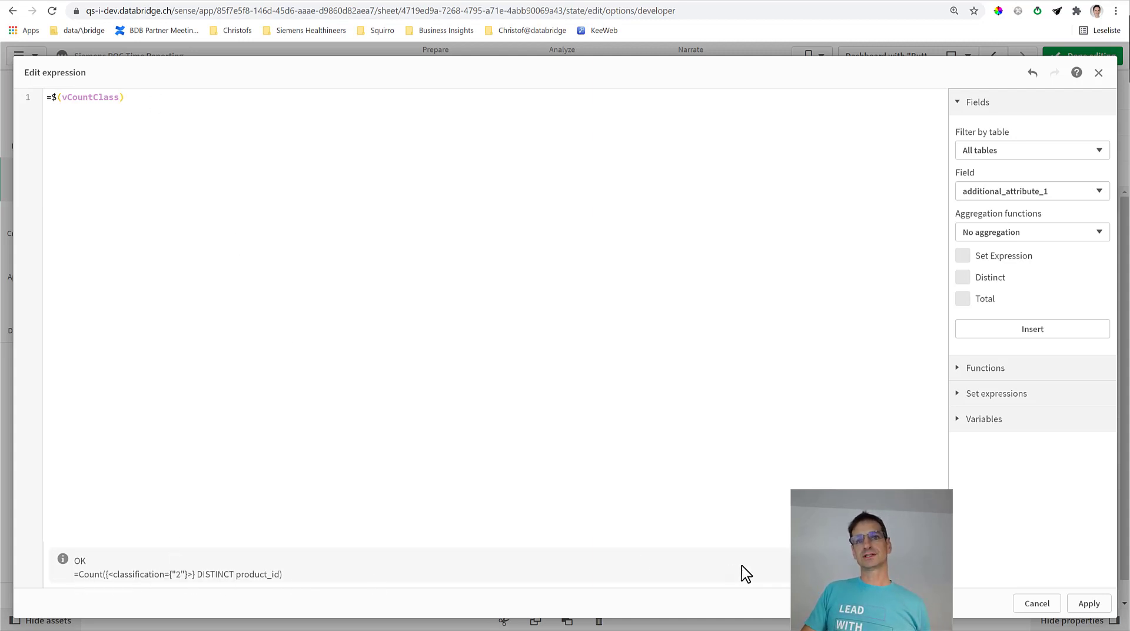
{"action": "left_click", "coordinate": [1095, 605]}
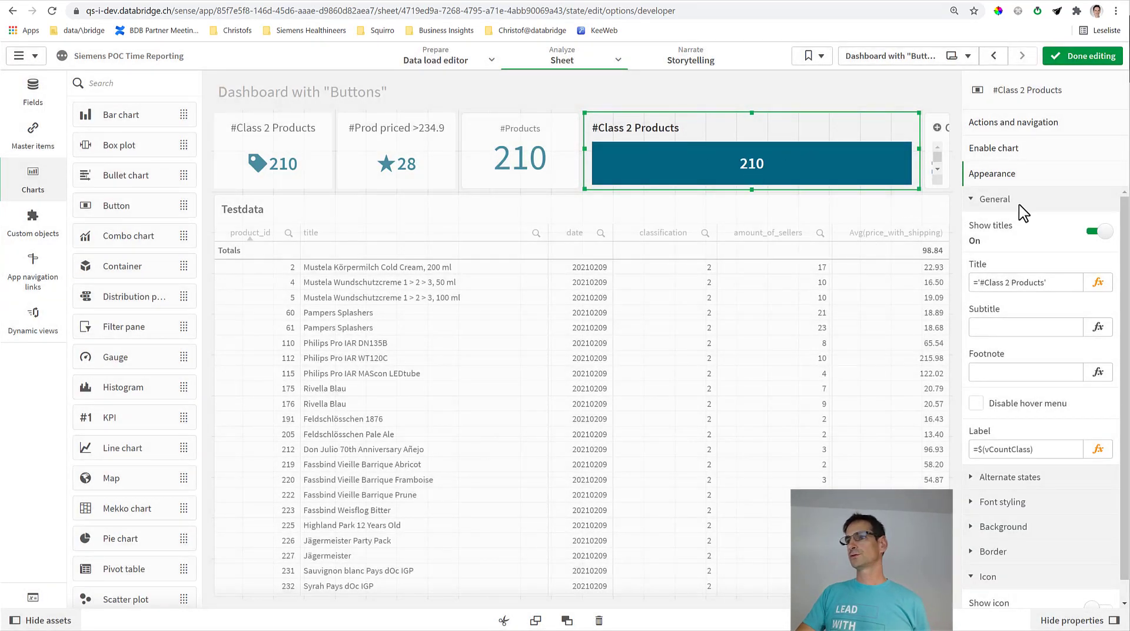
Step: Set the button's background colour to white
{"action": "left_click", "coordinate": [994, 526]}
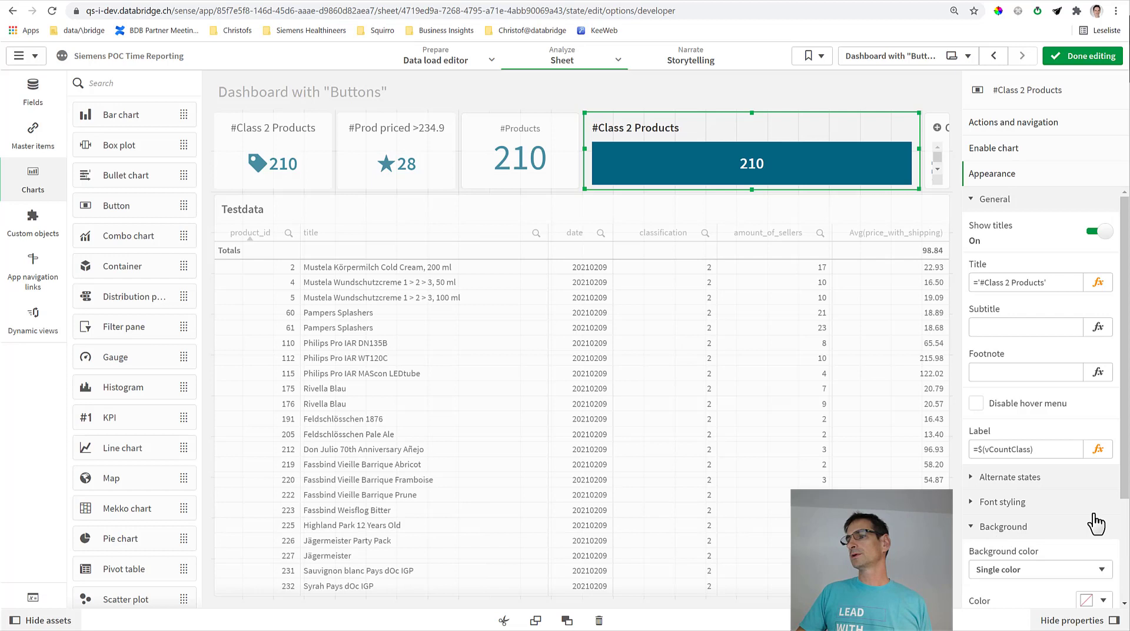
{"action": "scroll", "coordinate": [1096, 524], "scroll_direction": "down", "scroll_amount": 3}
{"action": "left_click", "coordinate": [1092, 460]}
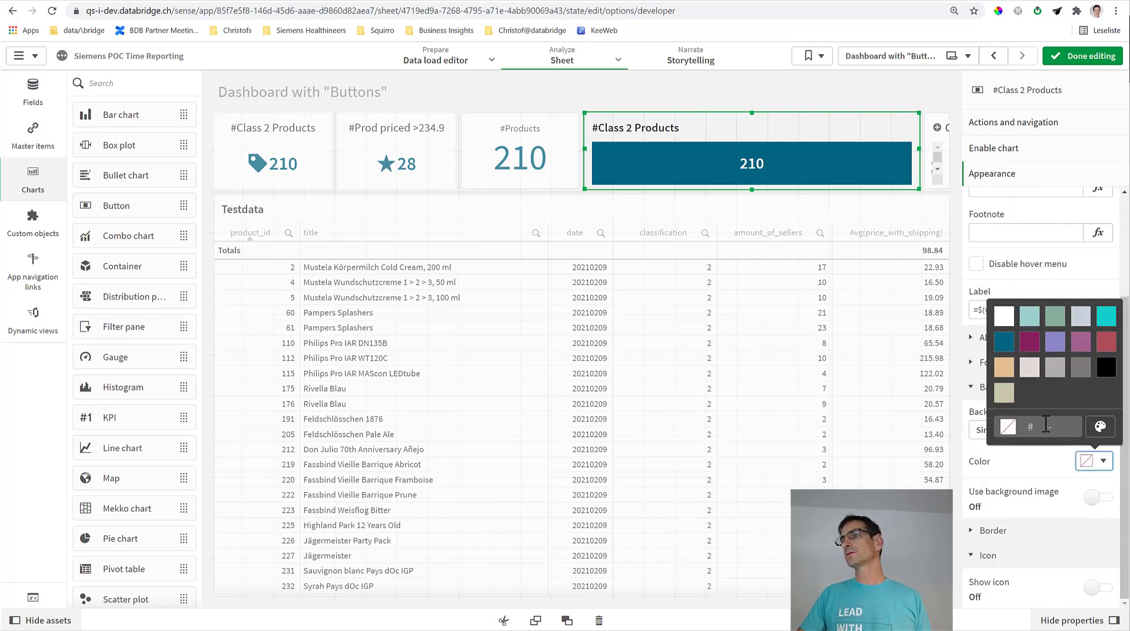
{"action": "left_click", "coordinate": [1006, 322]}
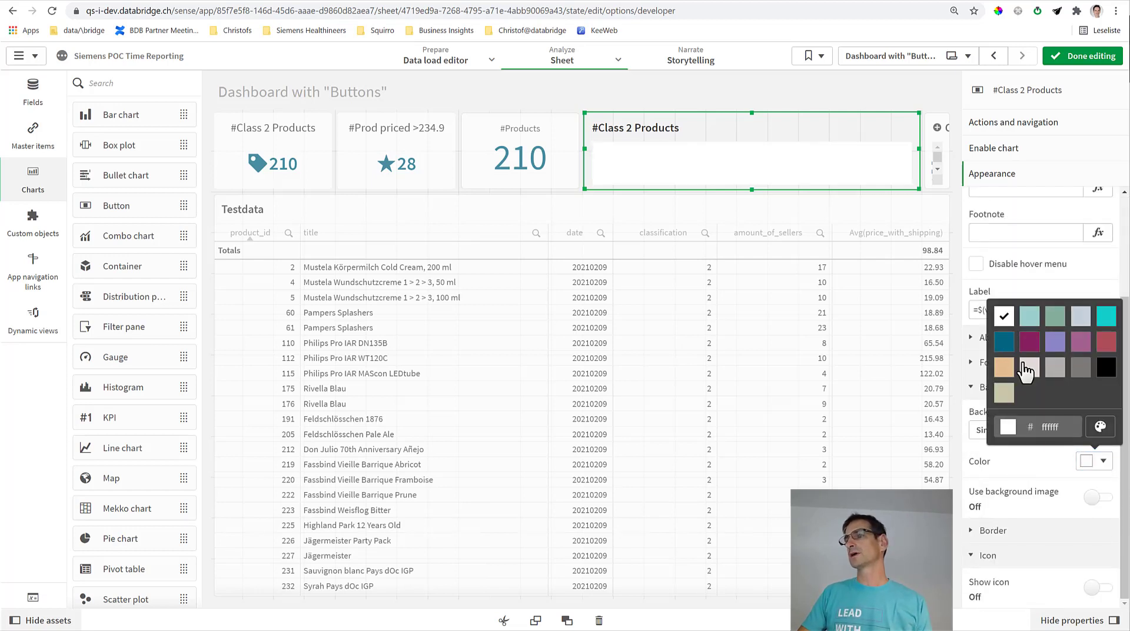
Step: Show the Tag icon on the button
{"action": "left_click", "coordinate": [1094, 589]}
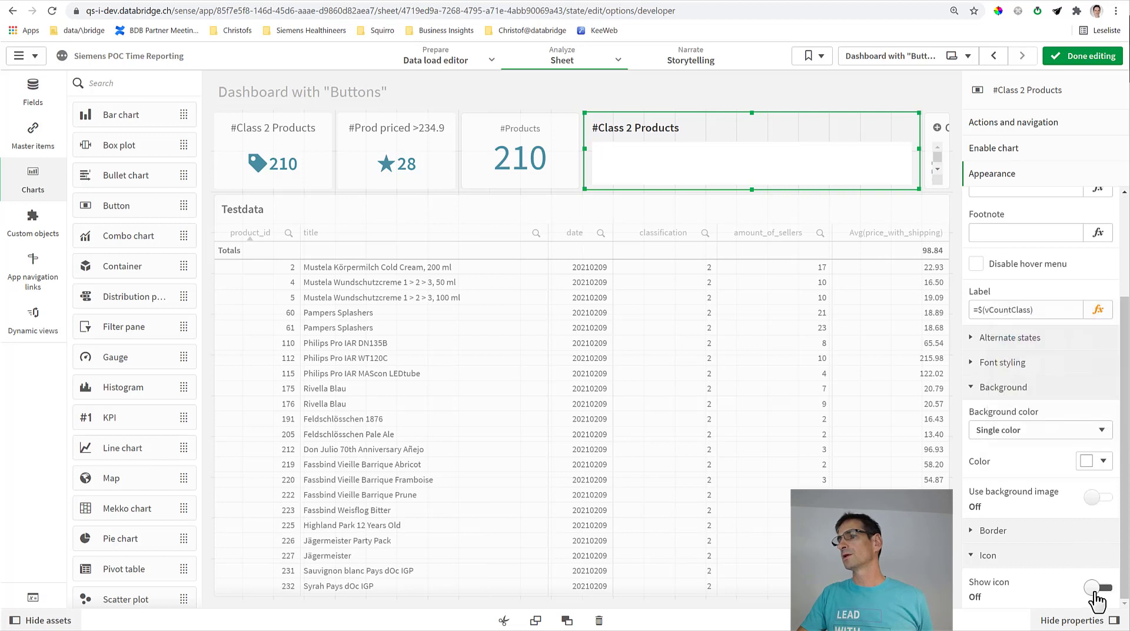
{"action": "scroll", "coordinate": [1124, 530], "scroll_direction": "down", "scroll_amount": 3}
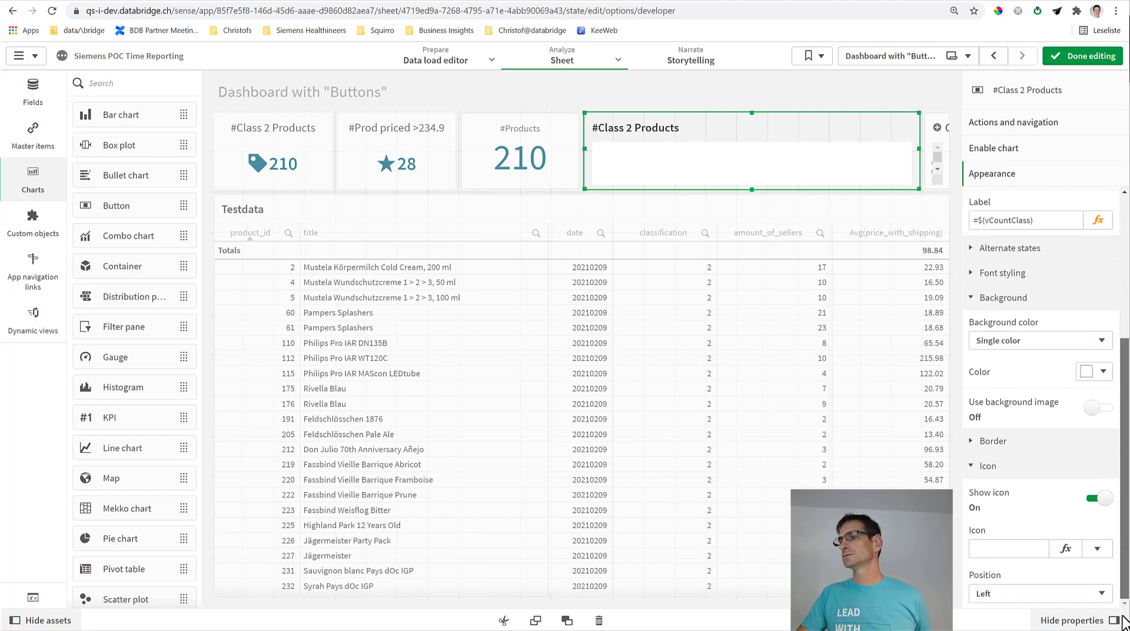
{"action": "left_click", "coordinate": [978, 549]}
{"action": "type", "text": "tag"}
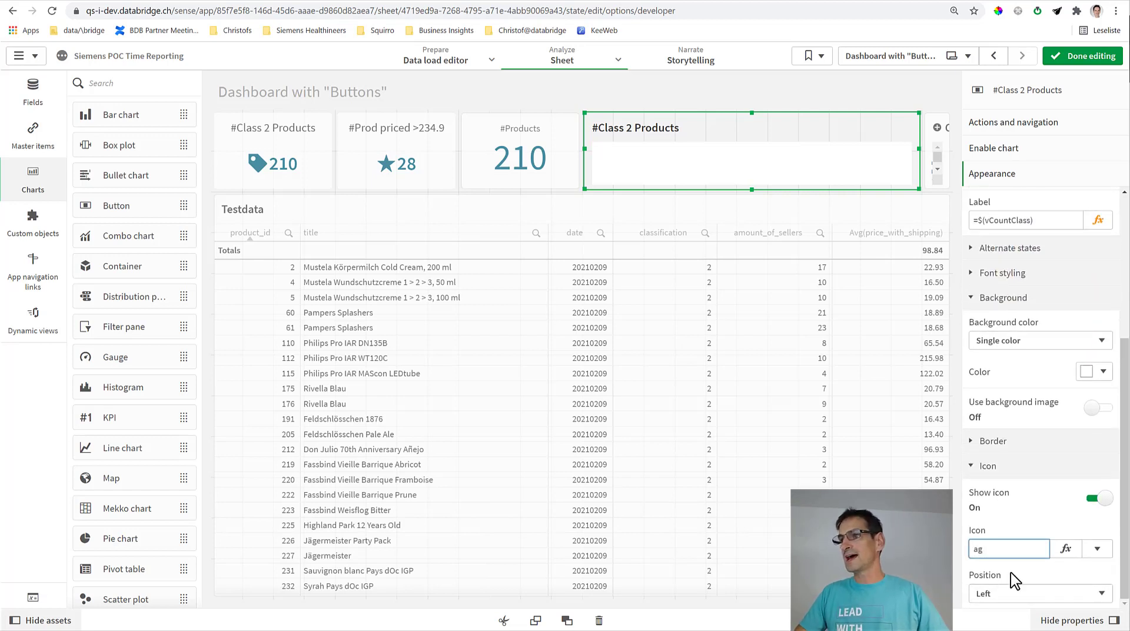
{"action": "left_click", "coordinate": [1011, 572]}
Step: Colour the button's label text dark teal 006580
{"action": "left_click", "coordinate": [1005, 274]}
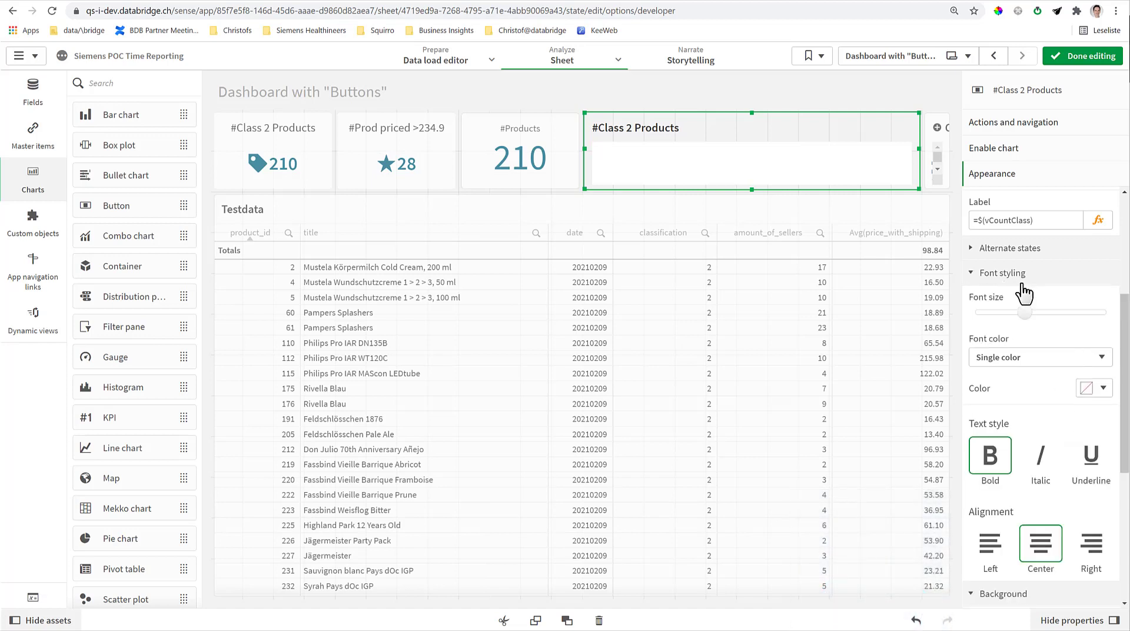
{"action": "left_click", "coordinate": [1086, 389]}
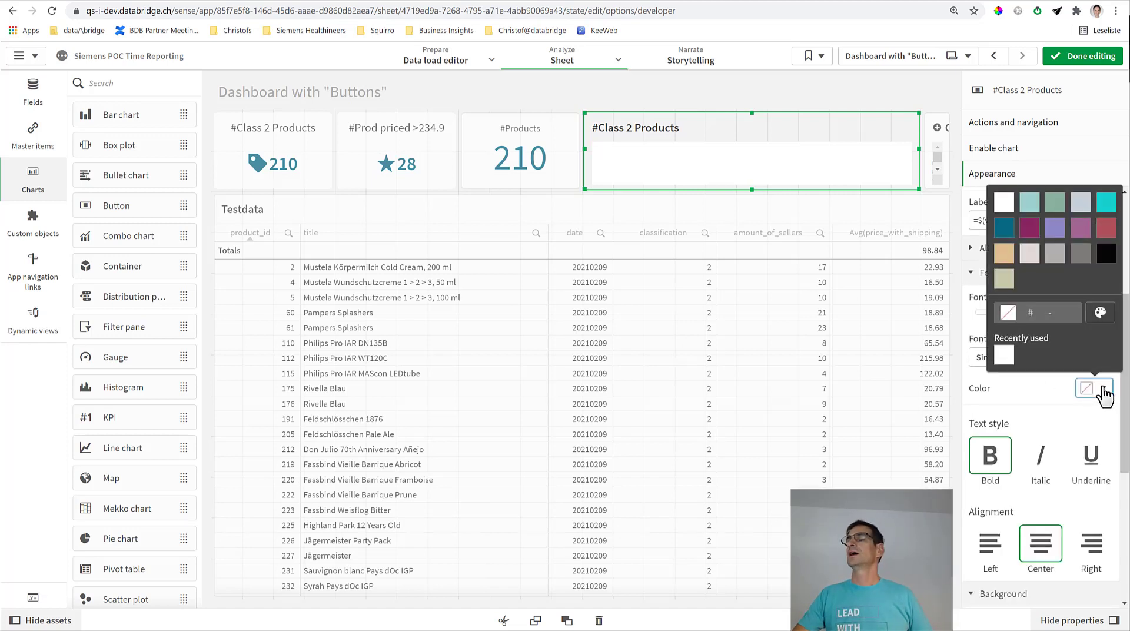
{"action": "left_click", "coordinate": [1011, 229]}
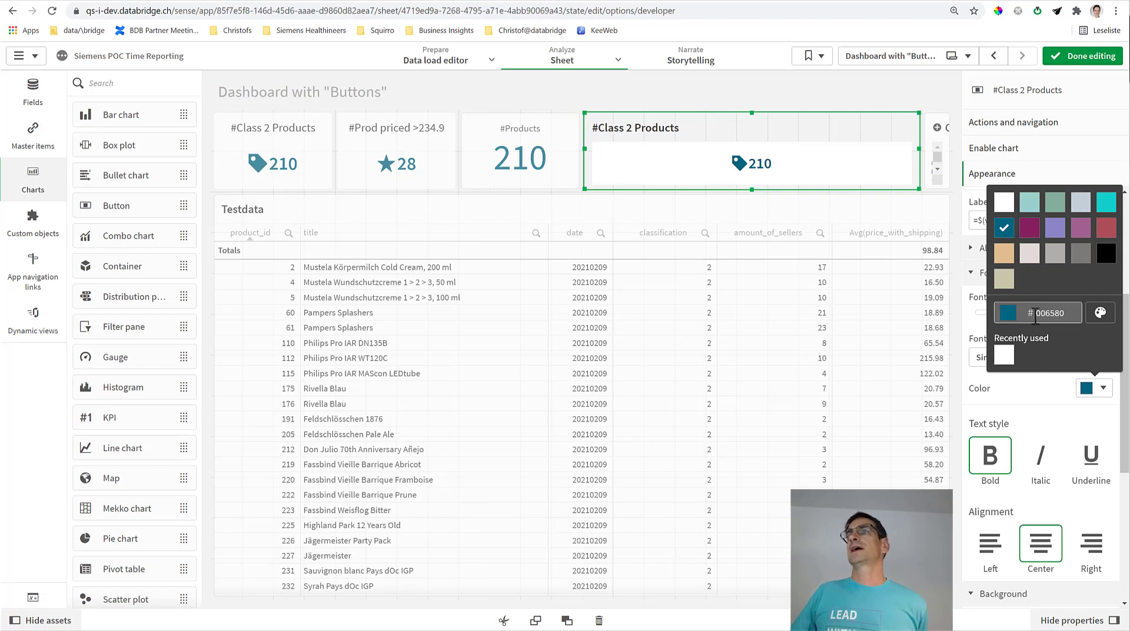
{"action": "left_click", "coordinate": [1016, 124]}
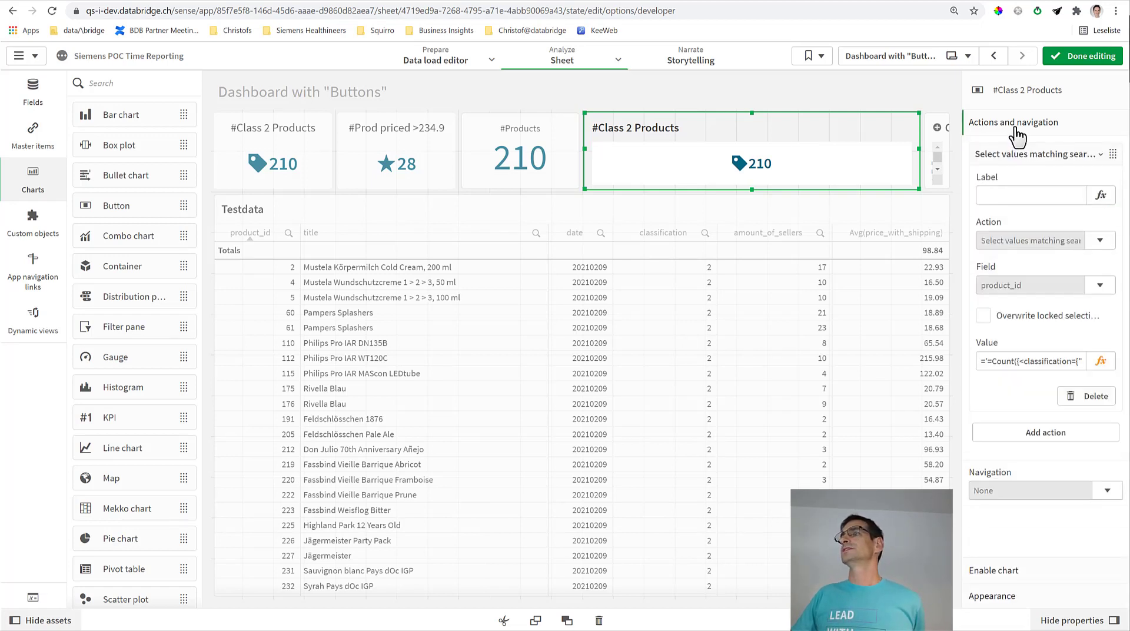
Step: Replace the action's hard-coded search value with ='=' & vCountClass
{"action": "left_click", "coordinate": [1100, 361]}
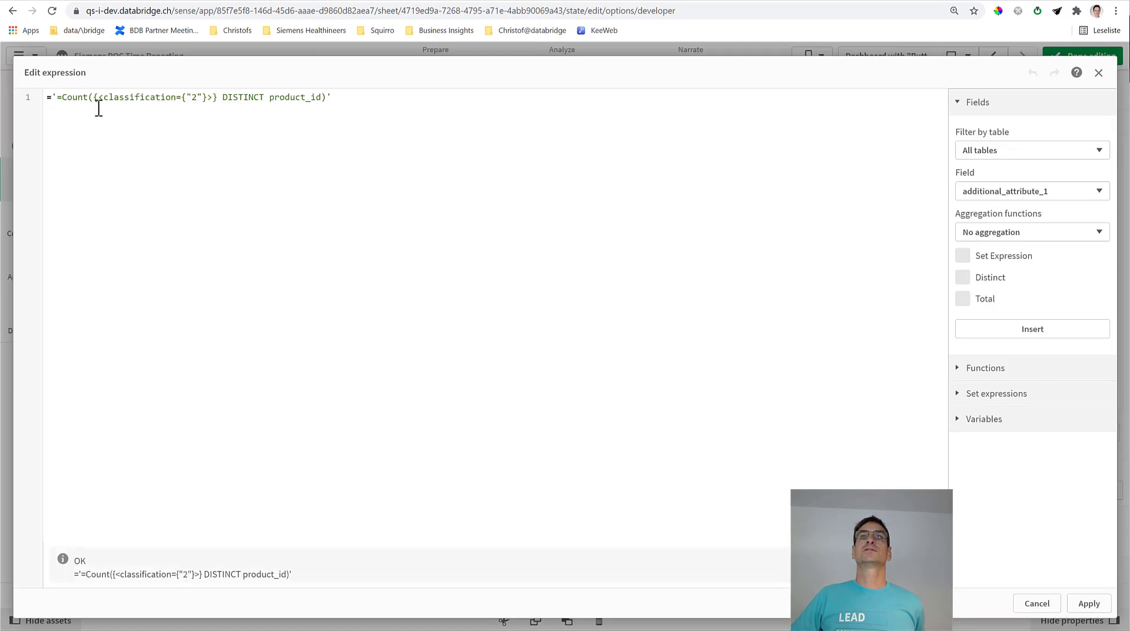
{"action": "key", "text": "ctrl+a"}
{"action": "key", "text": "BackSpace"}
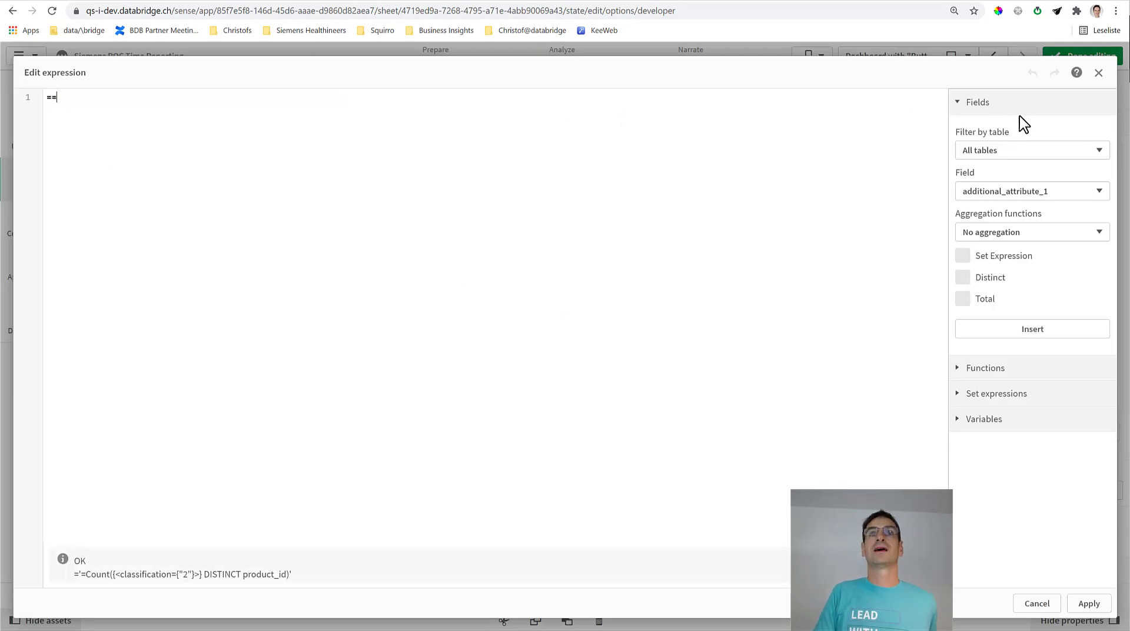
{"action": "type", "text": "'"}
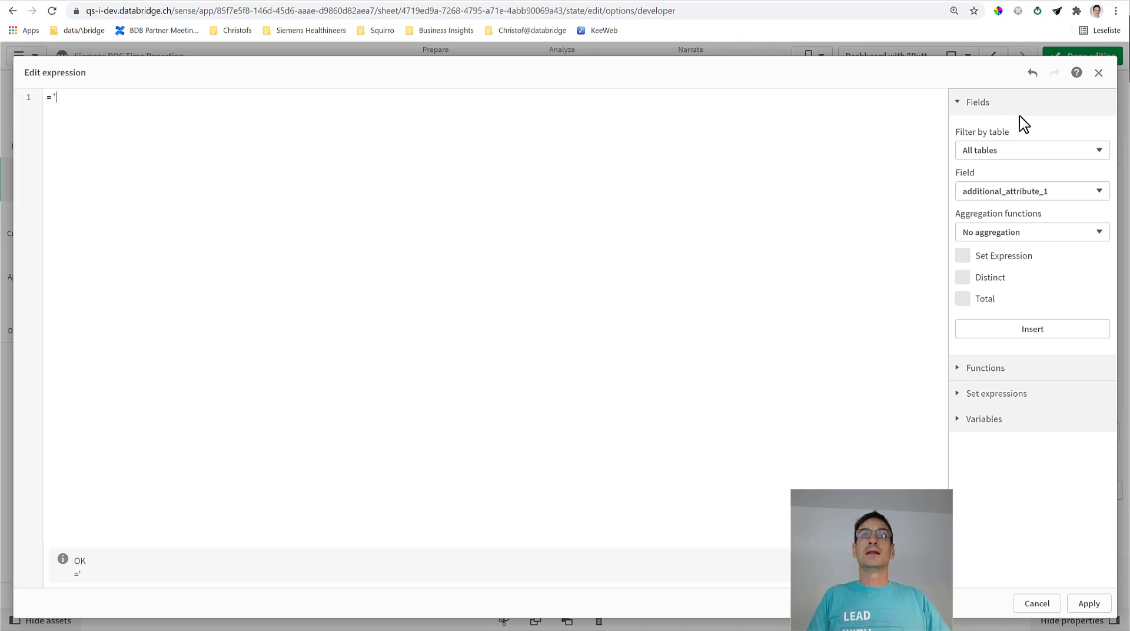
{"action": "type", "text": "=' & "}
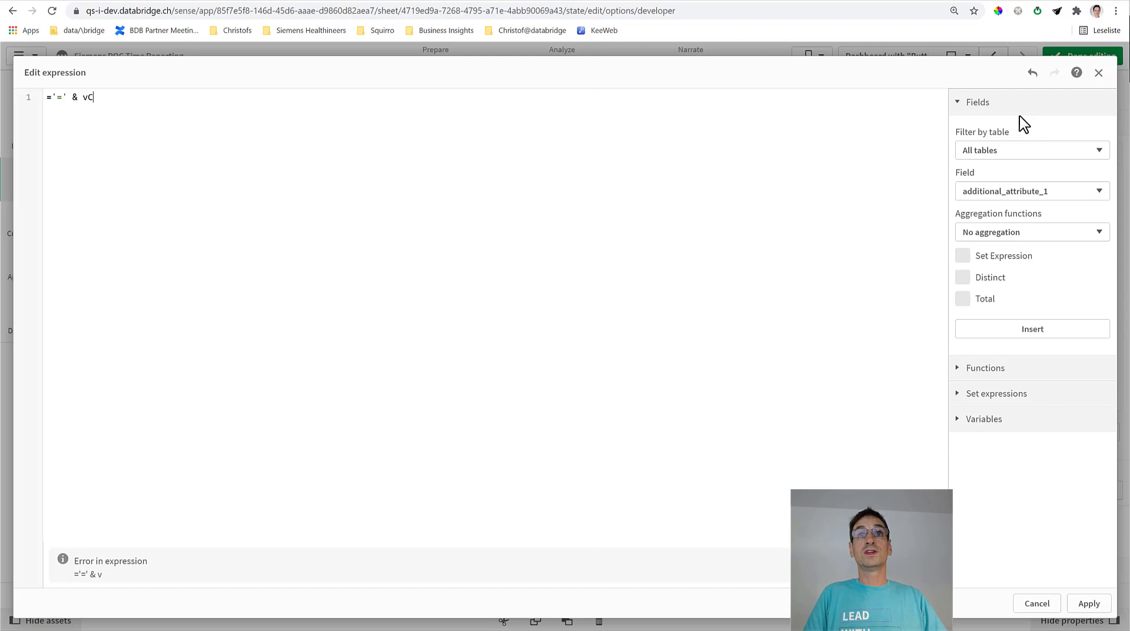
{"action": "type", "text": "vC"}
{"action": "left_click", "coordinate": [131, 117]}
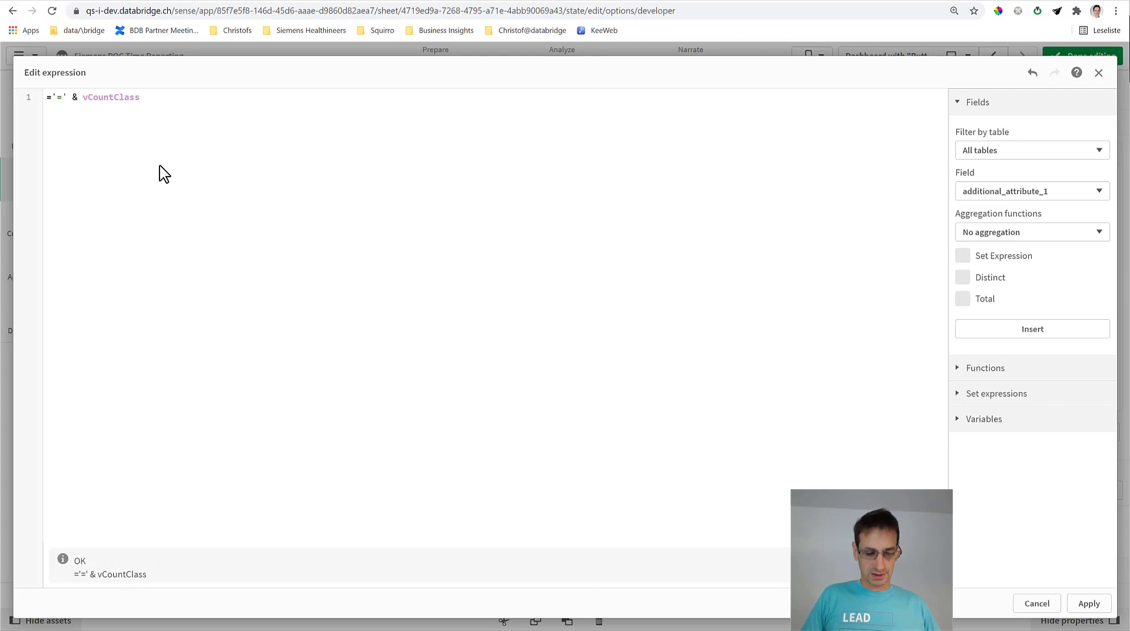
{"action": "type", "text": "$("}
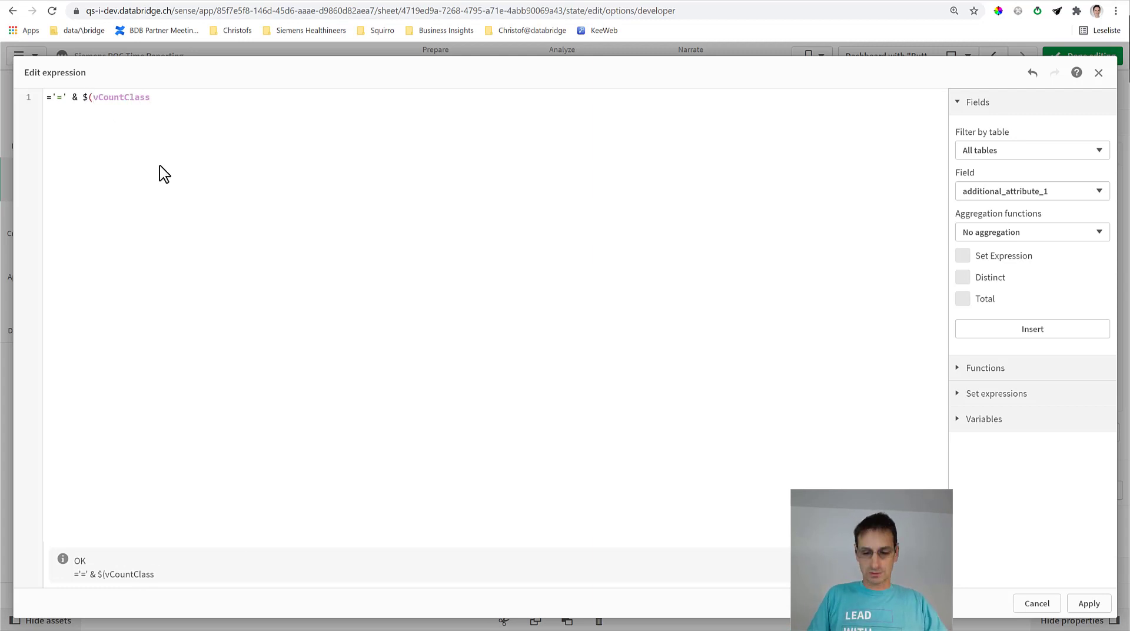
{"action": "key", "text": "BackSpace"}
{"action": "key", "text": "BackSpace"}
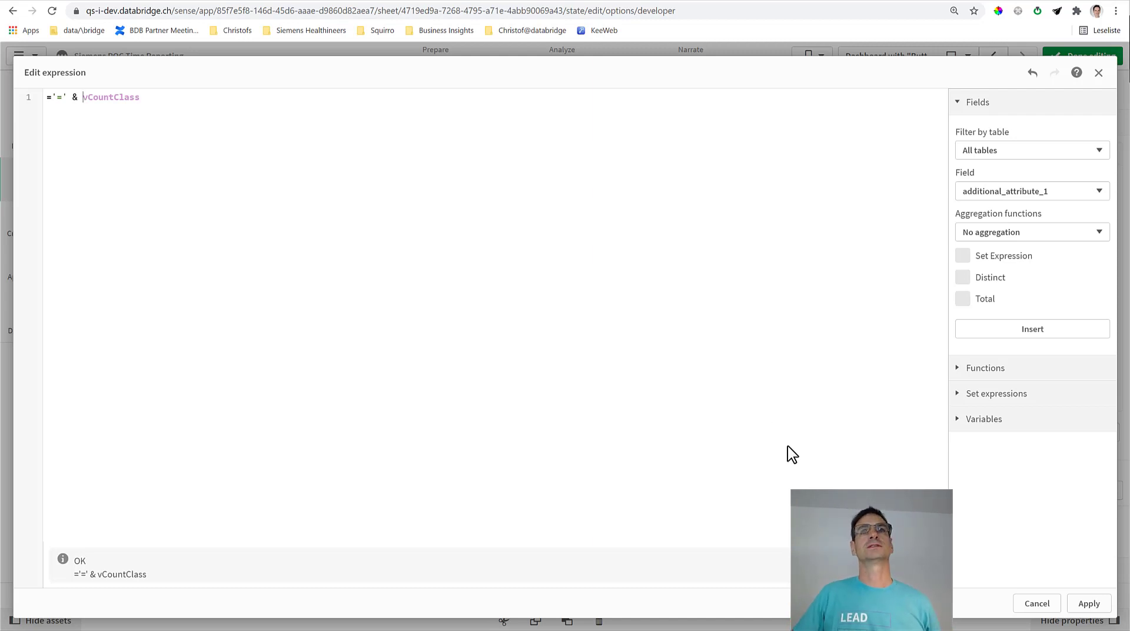
{"action": "left_click", "coordinate": [1089, 603]}
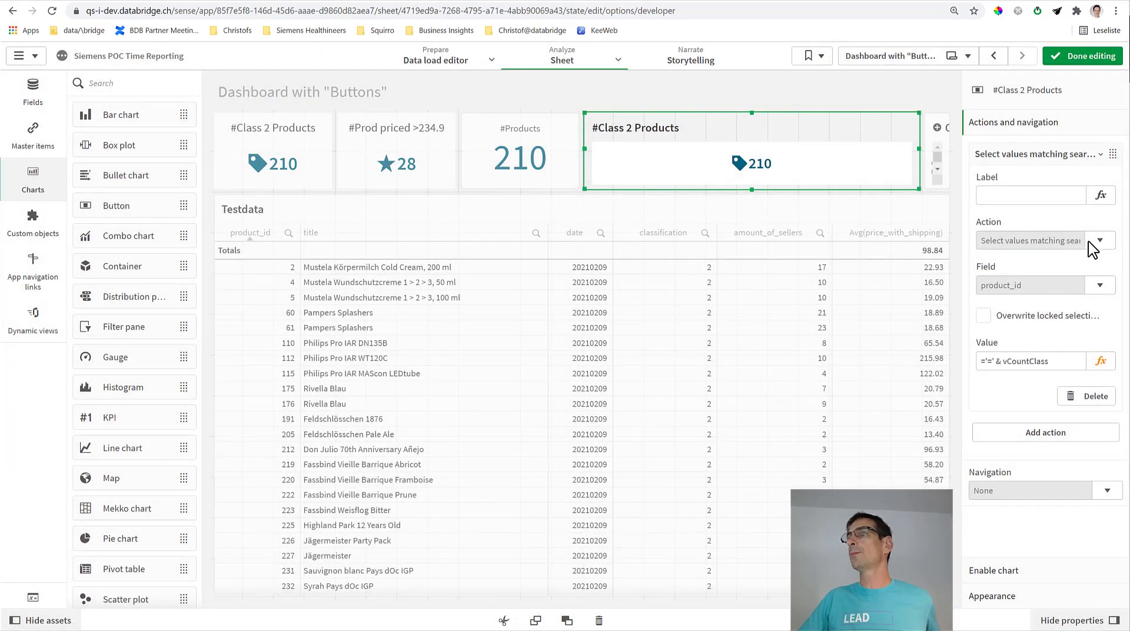
{"action": "left_click", "coordinate": [1083, 64]}
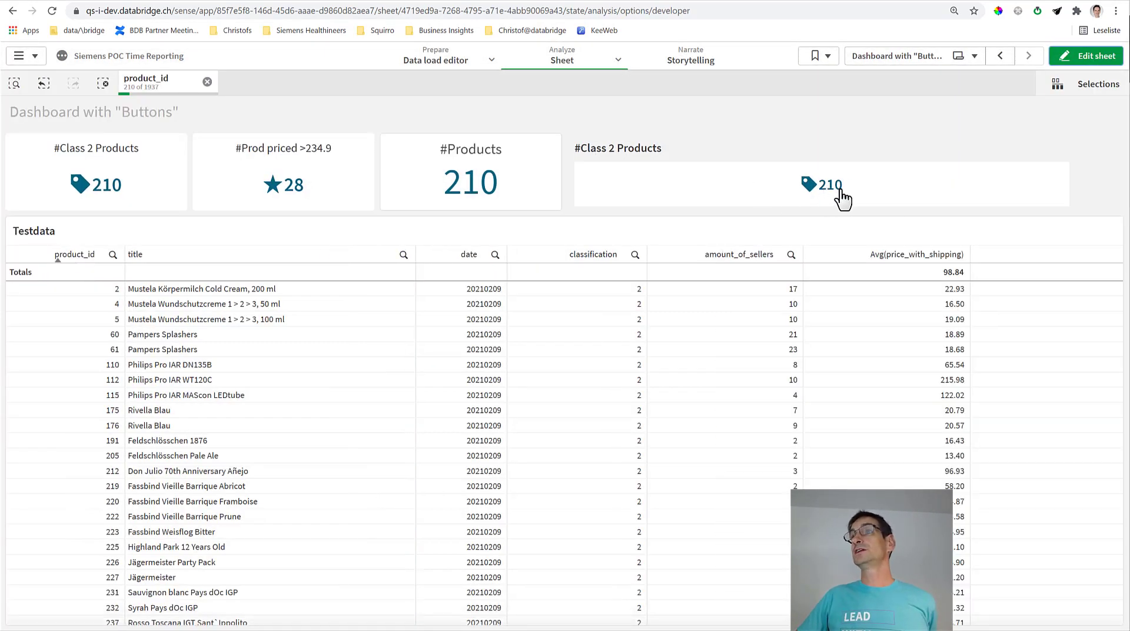
{"action": "left_click", "coordinate": [207, 81]}
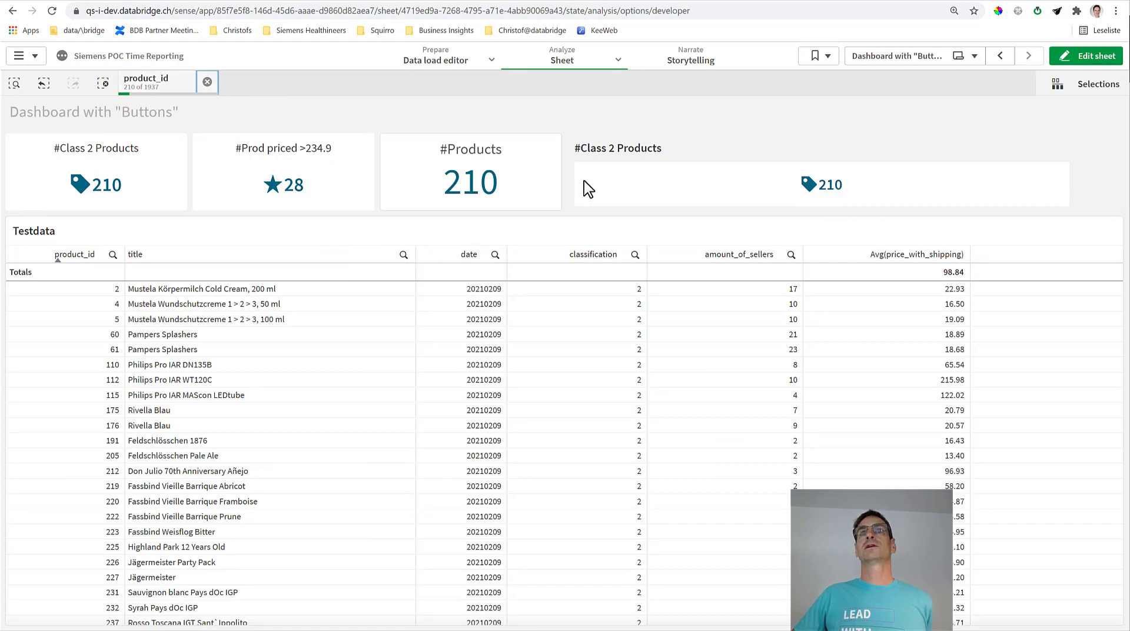
{"action": "left_click", "coordinate": [830, 191]}
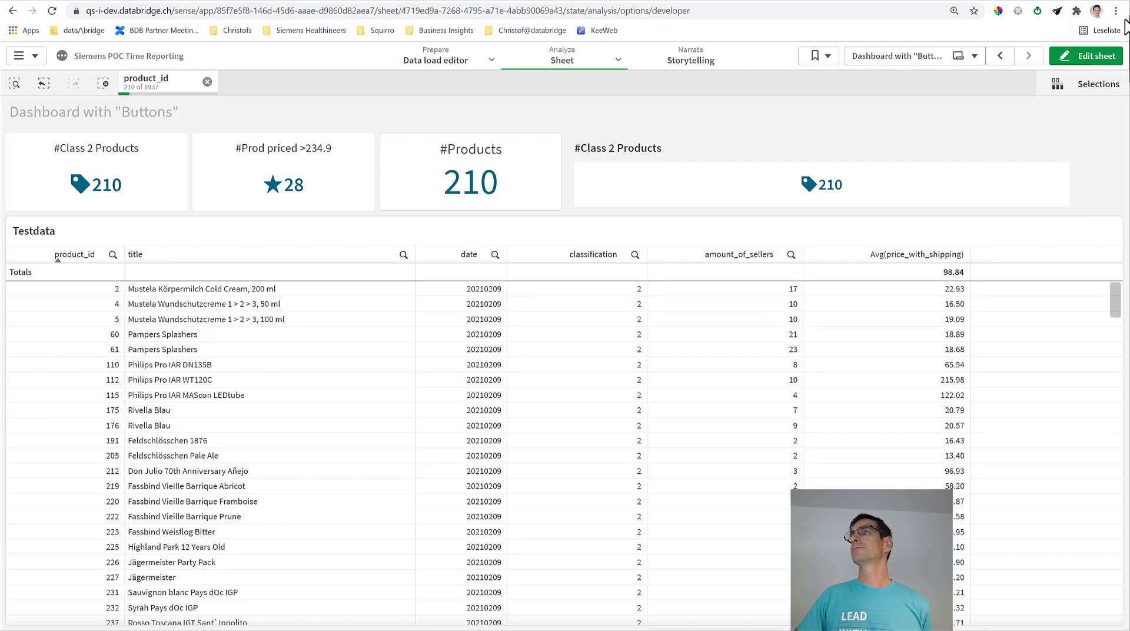
{"action": "left_click", "coordinate": [1093, 56]}
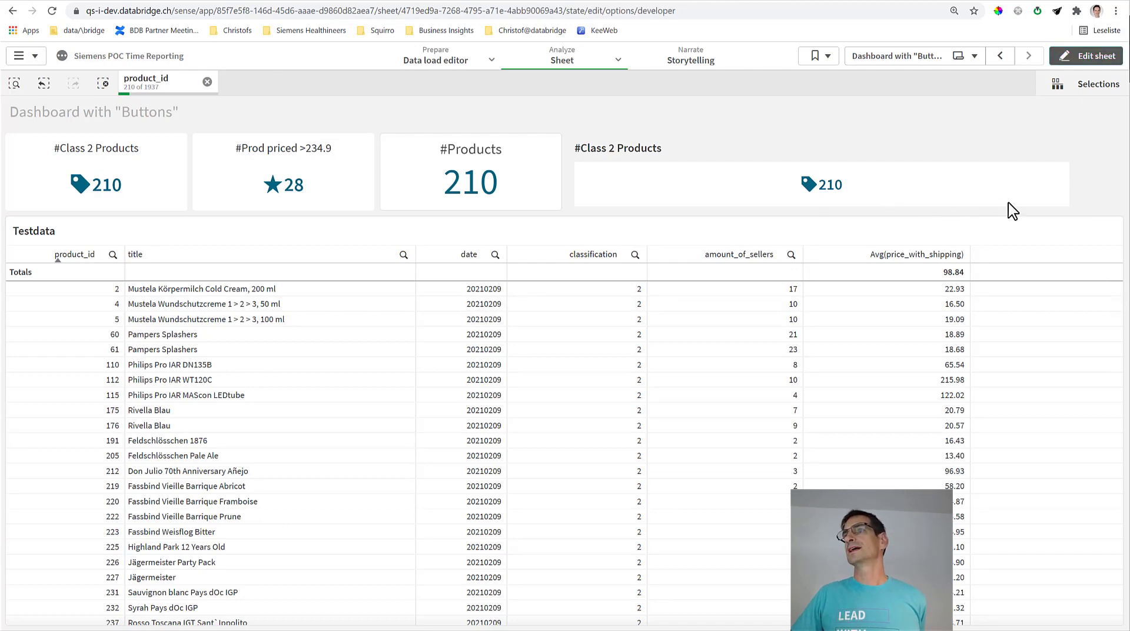
{"action": "left_click", "coordinate": [907, 154]}
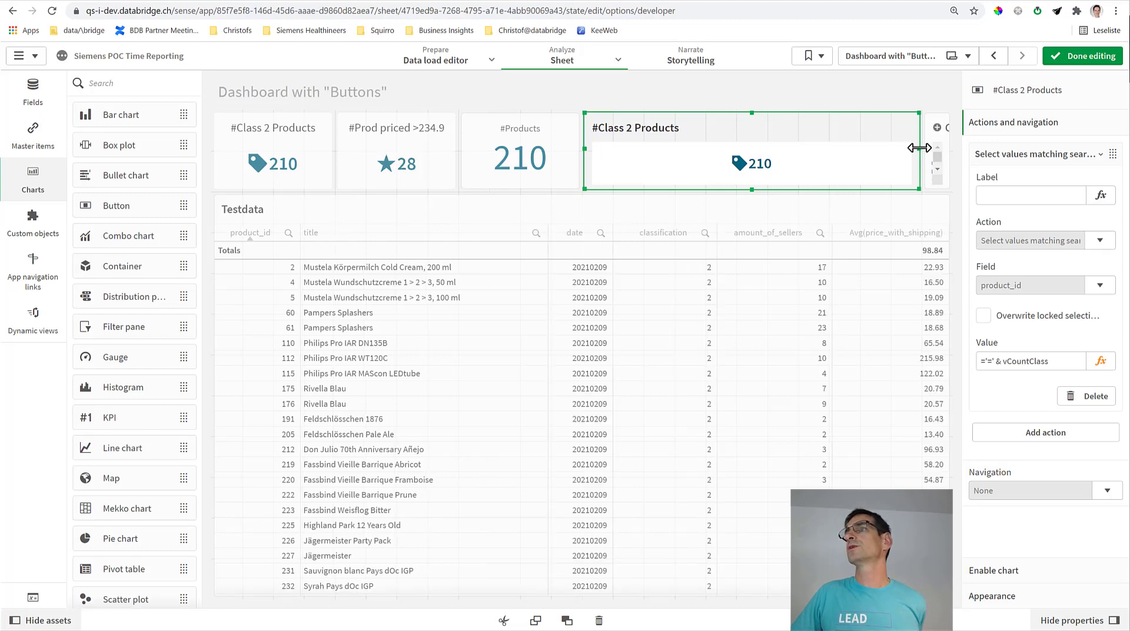
Step: Narrow the new #Class 2 Products button, then leave and re-enter sheet edit mode
{"action": "left_click_drag", "start_coordinate": [919, 148], "coordinate": [743, 158]}
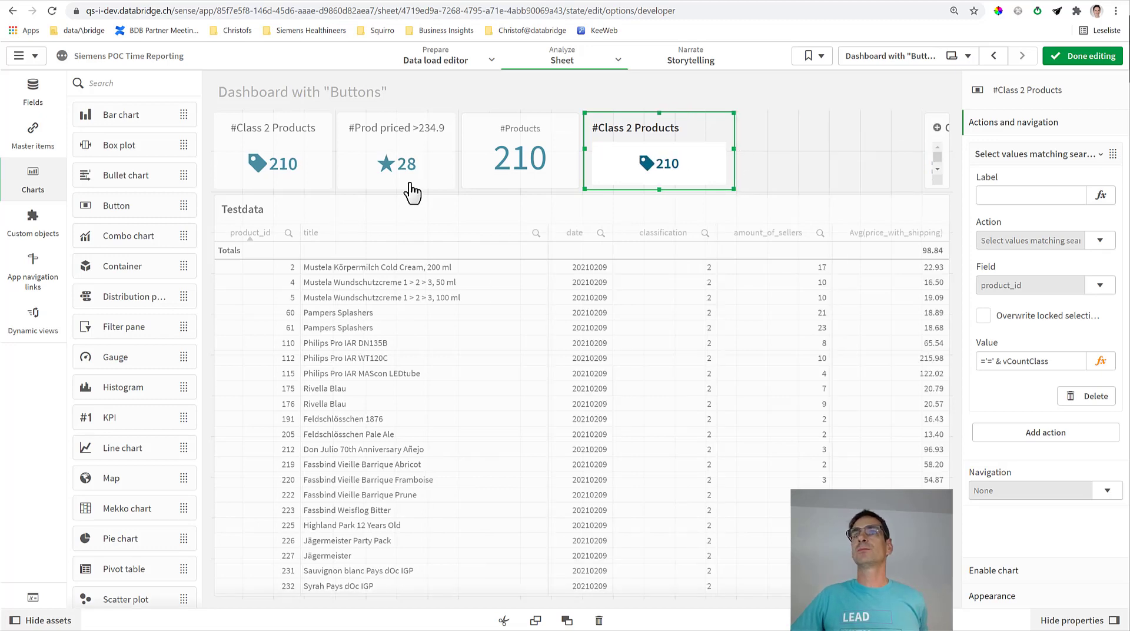
{"action": "key", "text": "ctrl+e"}
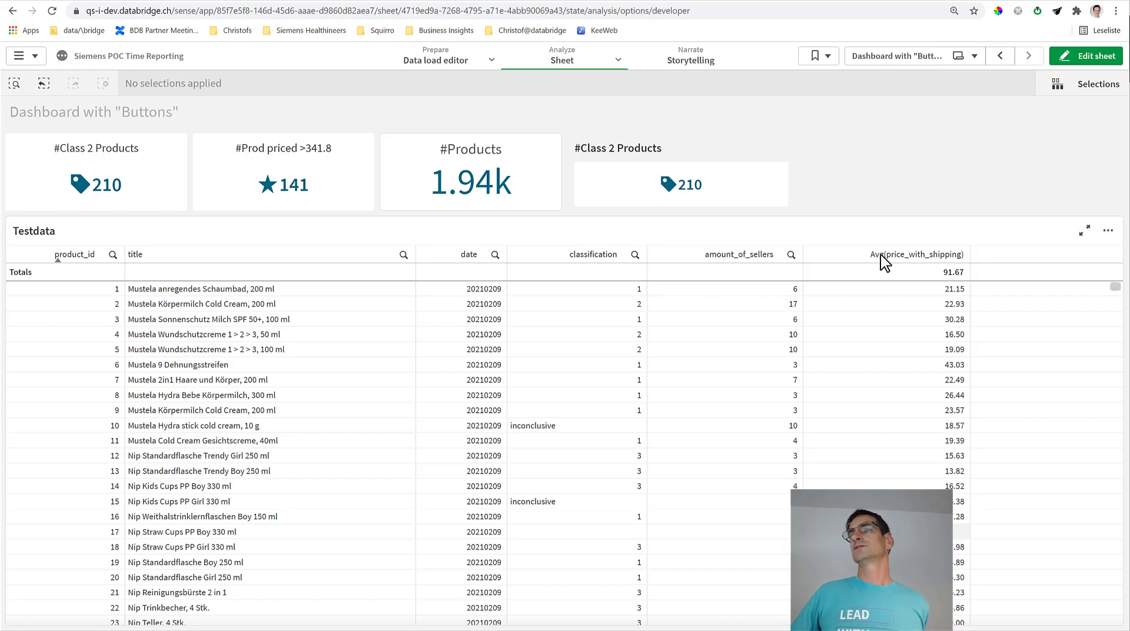
{"action": "left_click", "coordinate": [1092, 62]}
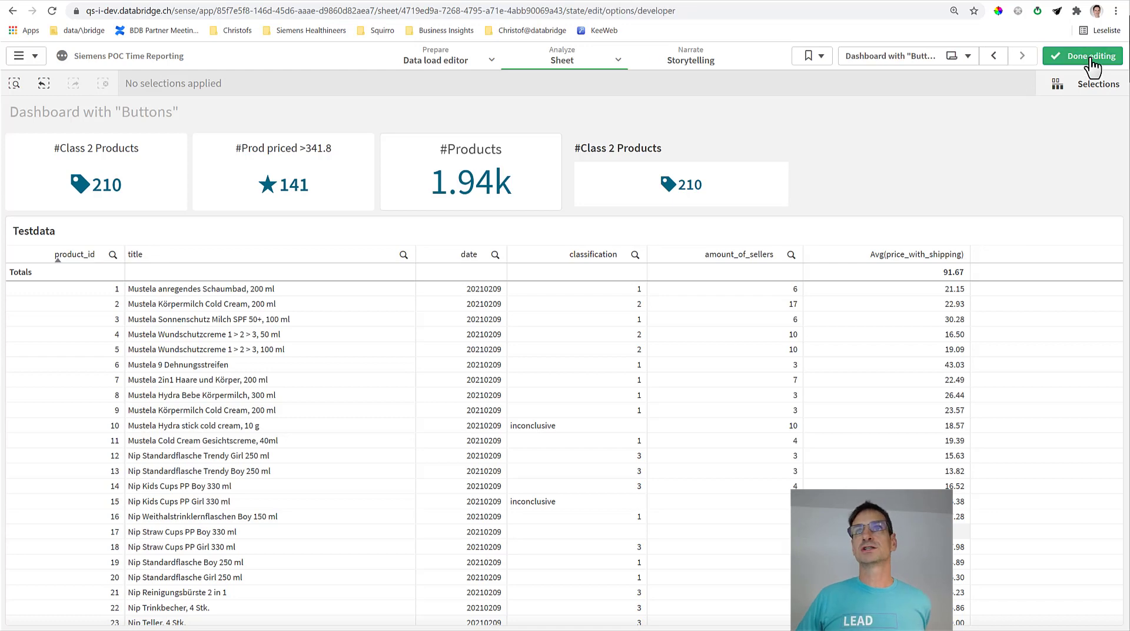
Step: Select the #Prod priced >341.8 tile, mark vTop10%Prods in its value, and show the app variables
{"action": "left_click", "coordinate": [306, 176]}
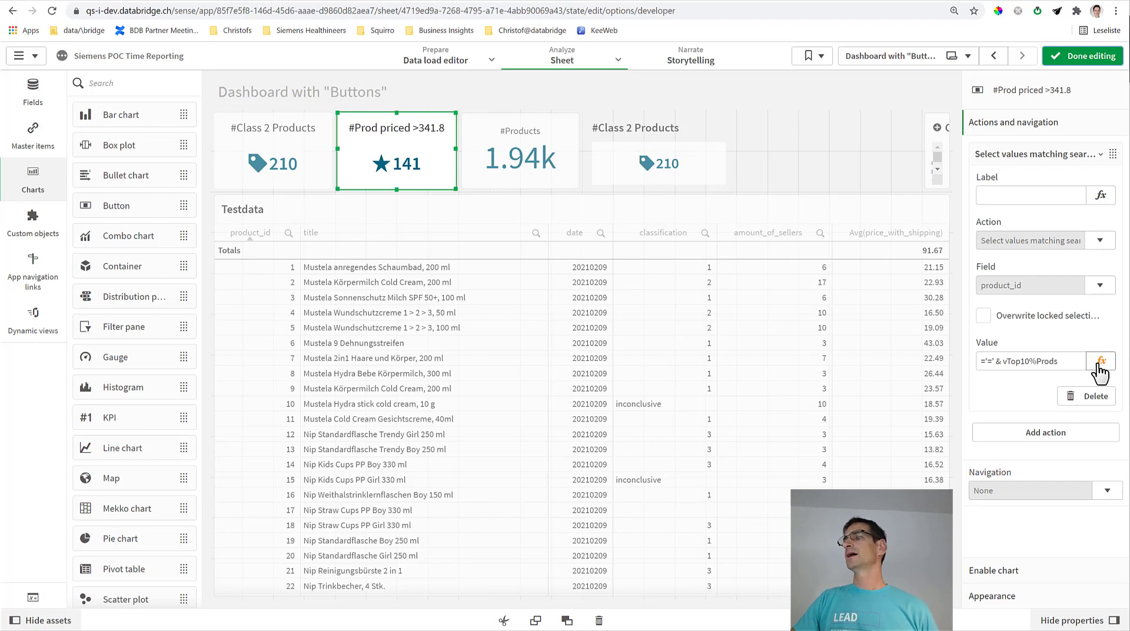
{"action": "left_click_drag", "start_coordinate": [1004, 364], "coordinate": [1074, 362]}
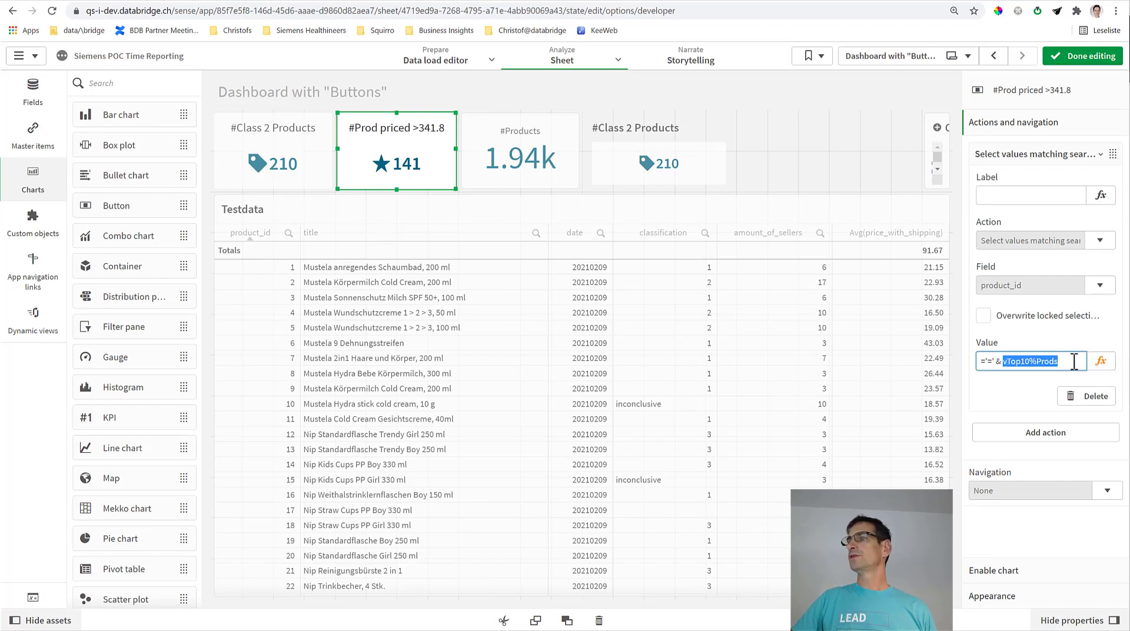
{"action": "left_click", "coordinate": [30, 598]}
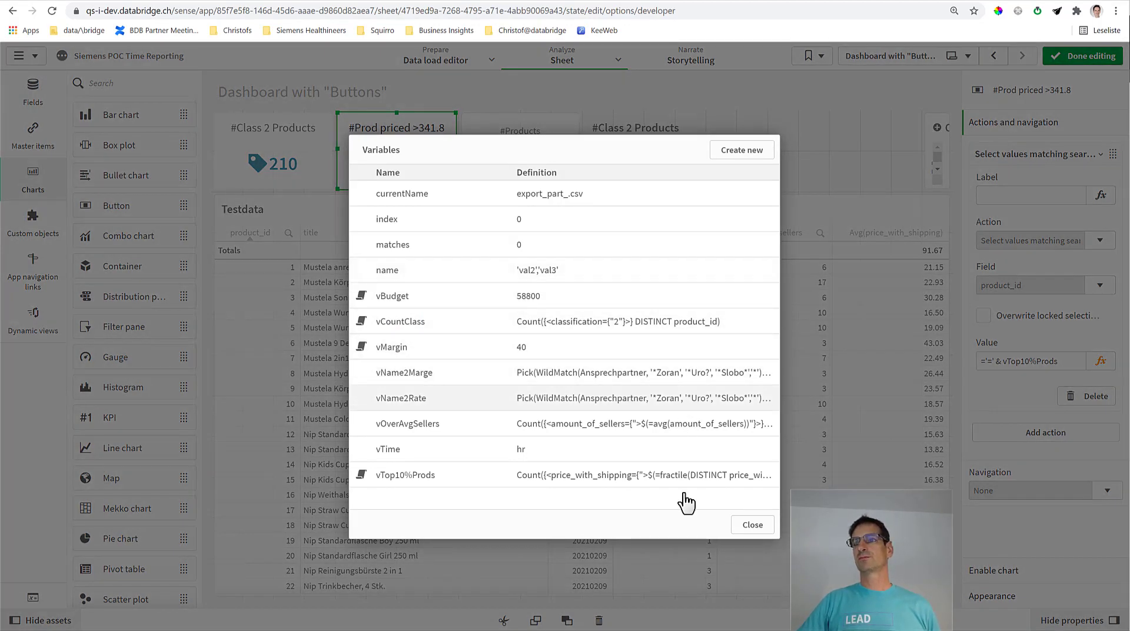
Step: Read vTop10%Prods' full Count and price_with_shipping fractile definition, then close the variable list
{"action": "left_click", "coordinate": [655, 486]}
{"action": "scroll", "coordinate": [774, 423], "scroll_direction": "down", "scroll_amount": 2}
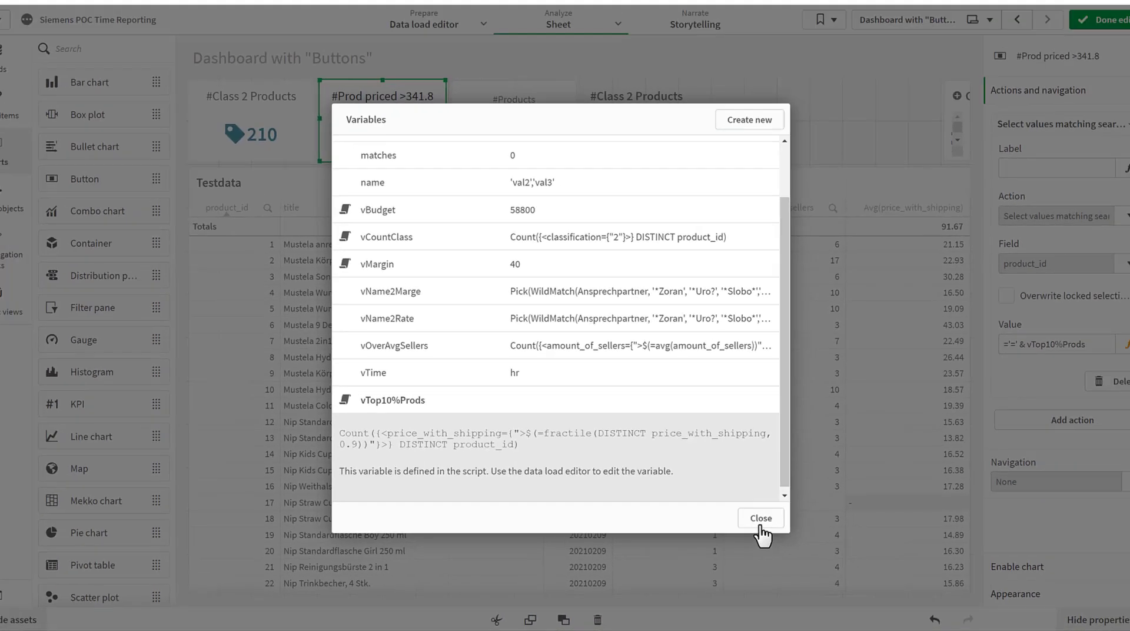
{"action": "left_click", "coordinate": [760, 529]}
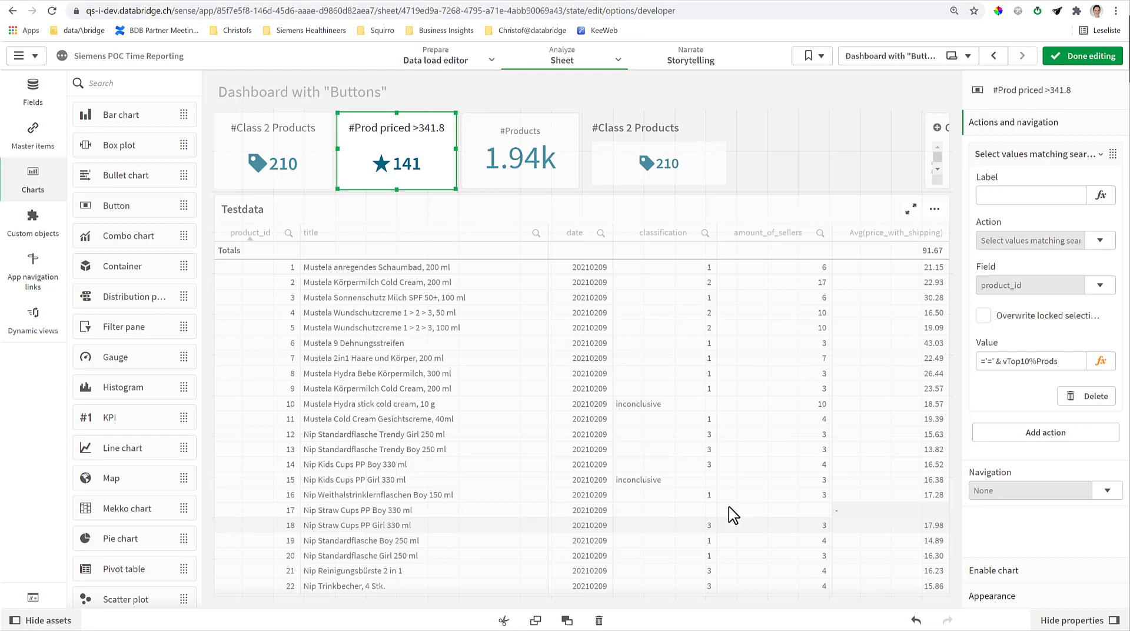
Step: In the data load editor, remove and retype ' & ' in the vTop10%Prods fractile line
{"action": "left_click", "coordinate": [492, 61]}
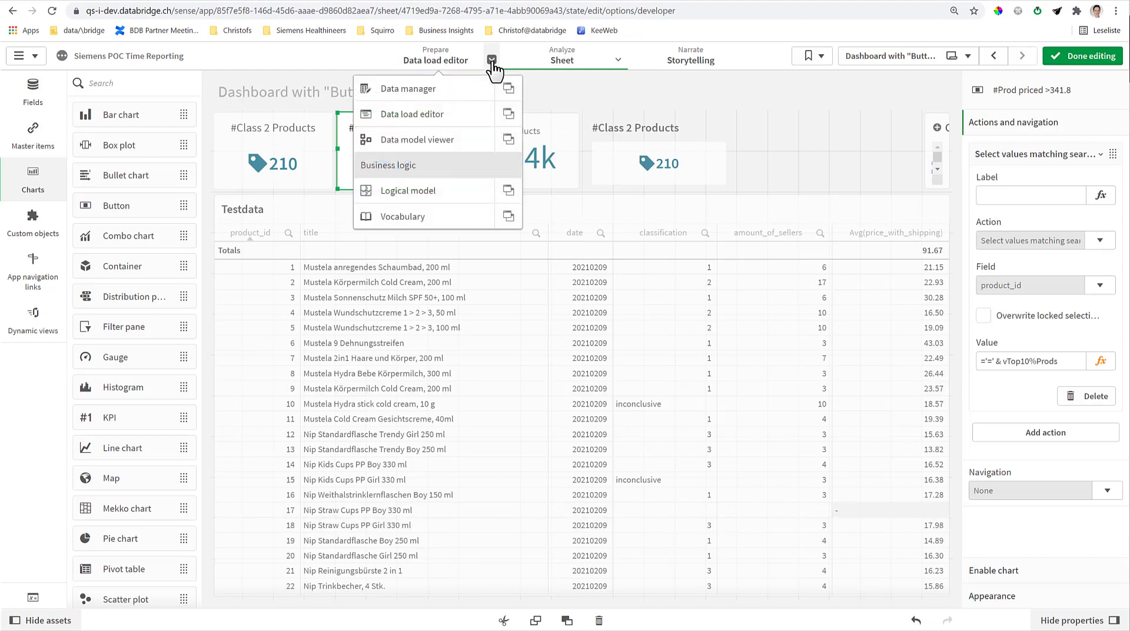
{"action": "left_click", "coordinate": [412, 115]}
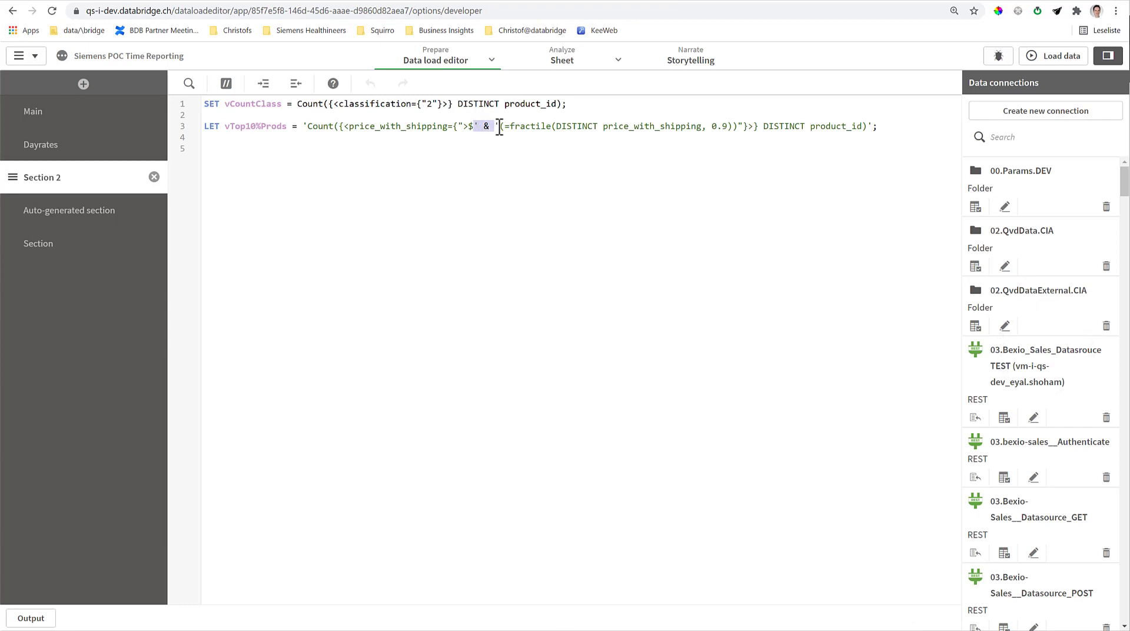
{"action": "key", "text": "BackSpace"}
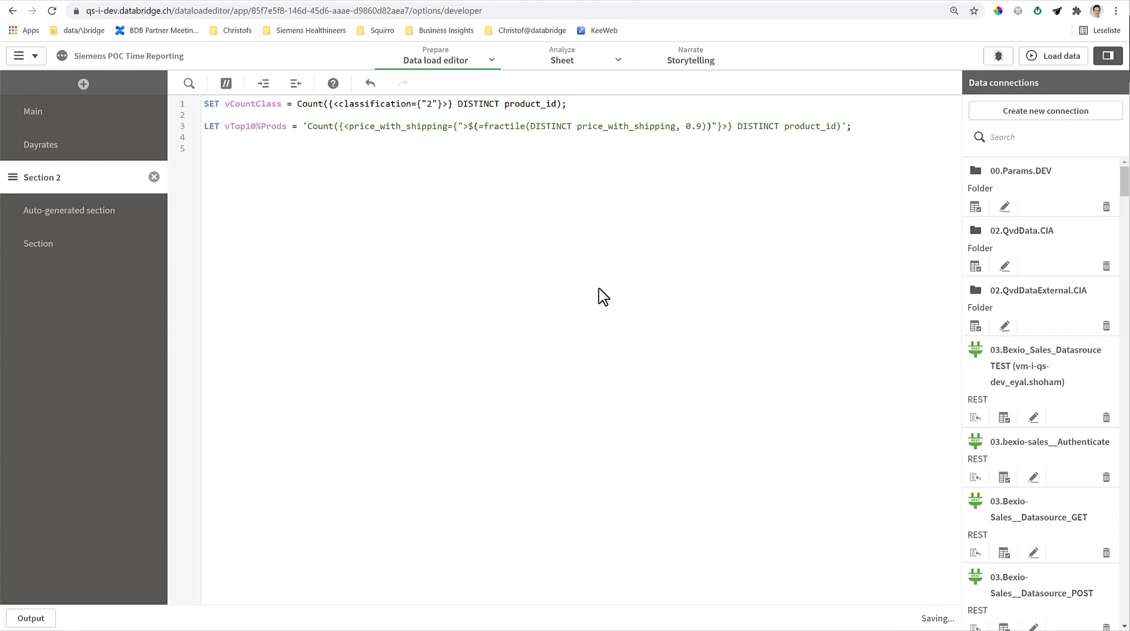
{"action": "key", "text": "shift+Right"}
{"action": "key", "text": "shift+Right"}
{"action": "key", "text": "shift+Right"}
{"action": "key", "text": "shift+Right"}
{"action": "key", "text": "shift+Right"}
{"action": "key", "text": "shift+Right"}
{"action": "key", "text": "shift+Right"}
{"action": "key", "text": "shift+Right"}
{"action": "key", "text": "shift+Right"}
{"action": "key", "text": "shift+Right"}
{"action": "key", "text": "shift+Right"}
{"action": "key", "text": "shift+Right"}
{"action": "key", "text": "shift+Right"}
{"action": "key", "text": "shift+Right"}
{"action": "key", "text": "shift+Right"}
{"action": "key", "text": "shift+Right"}
{"action": "key", "text": "shift+Right"}
{"action": "key", "text": "shift+Right"}
{"action": "key", "text": "shift+Right"}
{"action": "key", "text": "shift+Right"}
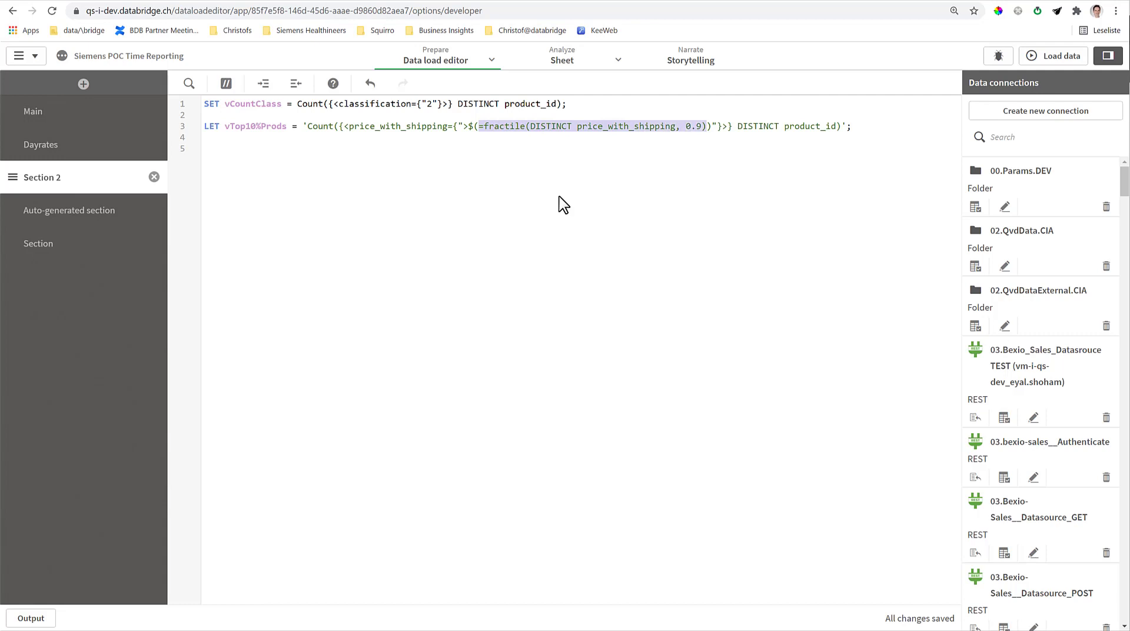
{"action": "left_click", "coordinate": [477, 129]}
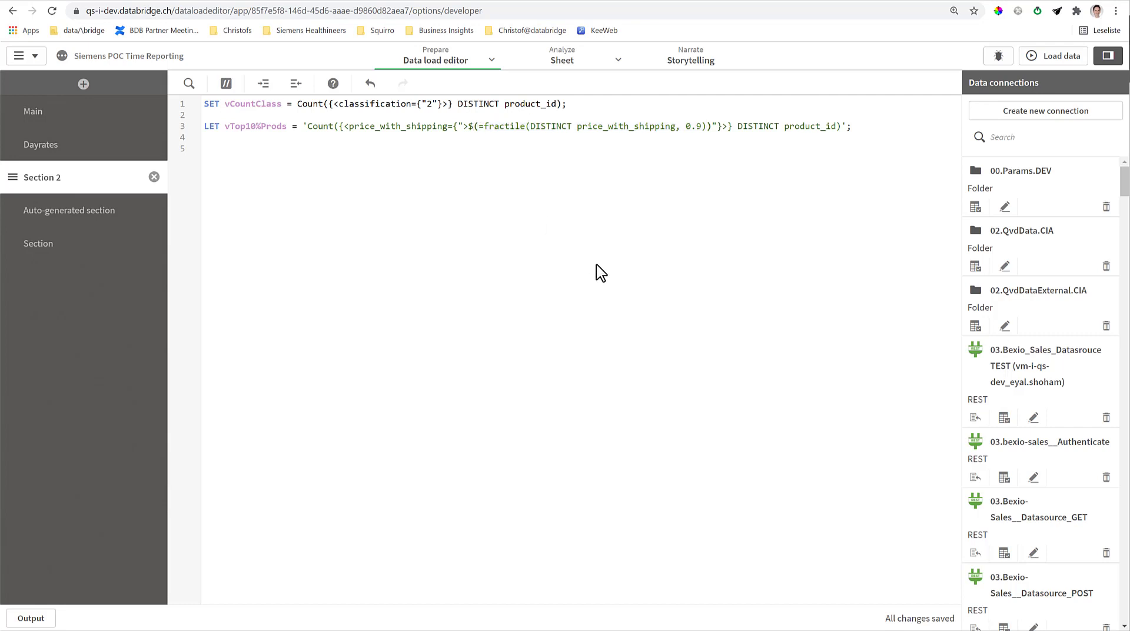
{"action": "type", "text": "' "}
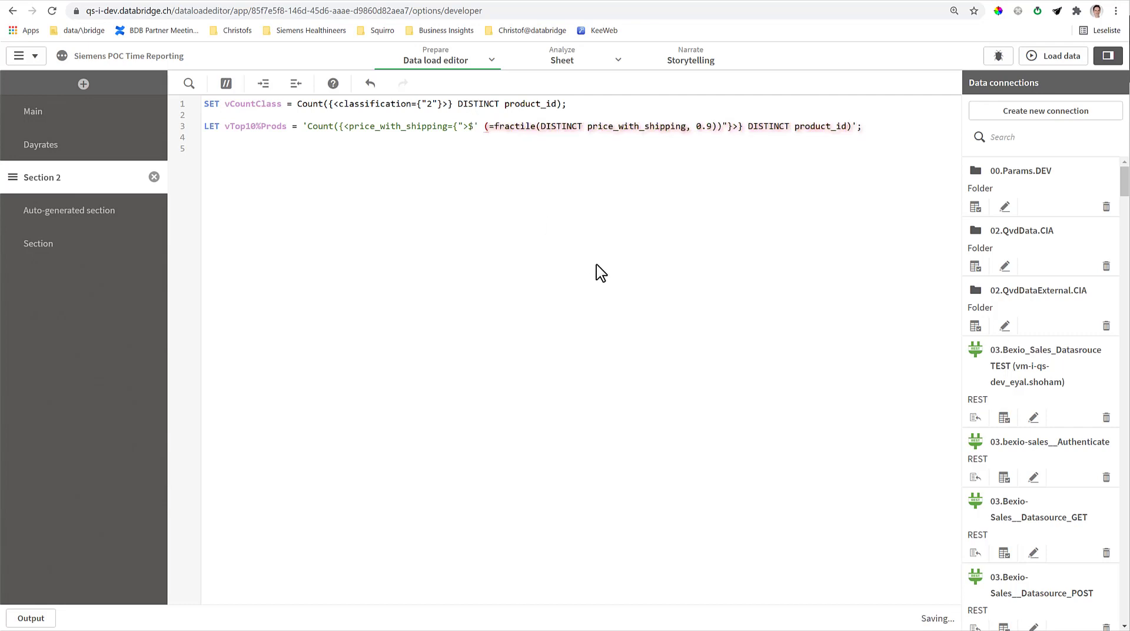
{"action": "type", "text": "& '"}
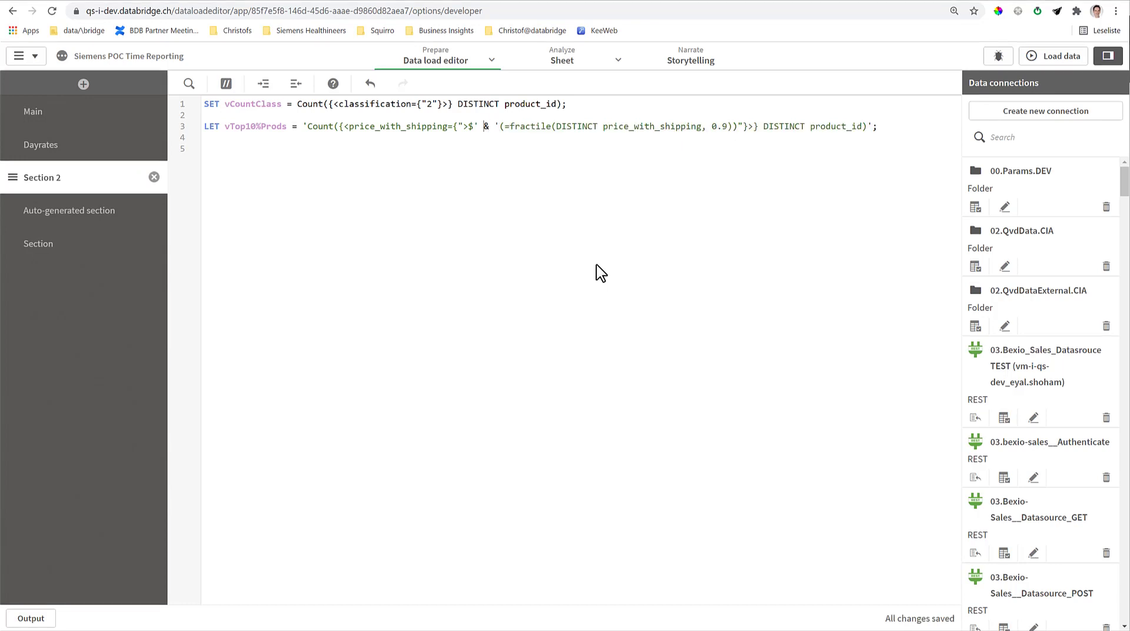
{"action": "key", "text": "Left"}
{"action": "key", "text": "Left"}
{"action": "key", "text": "Left"}
{"action": "key", "text": "shift+Right"}
{"action": "key", "text": "shift+Right"}
{"action": "key", "text": "shift+Right"}
{"action": "key", "text": "shift+Right"}
{"action": "key", "text": "shift+Right"}
{"action": "key", "text": "shift+Right"}
Step: Check vTop10%Prods' stored definition, then mark the variable in the #Prod priced label =$(vTop10%Prods)
{"action": "key", "text": "ctrl+alt+v"}
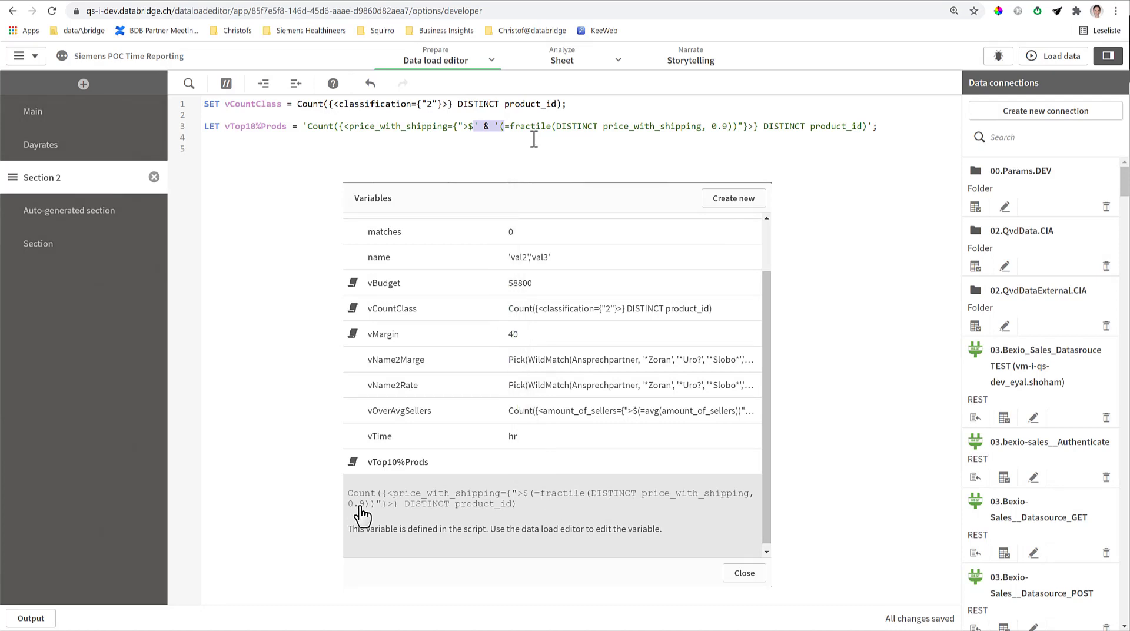
{"action": "left_click", "coordinate": [496, 126]}
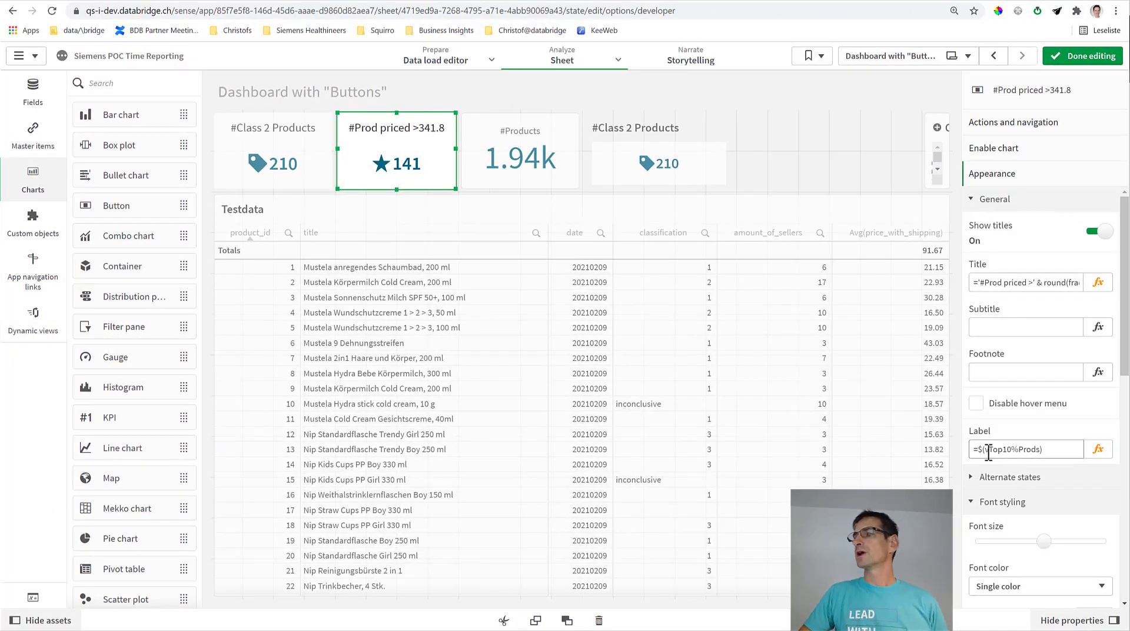
{"action": "left_click_drag", "start_coordinate": [989, 451], "coordinate": [1037, 449]}
{"action": "left_click", "coordinate": [1056, 452]}
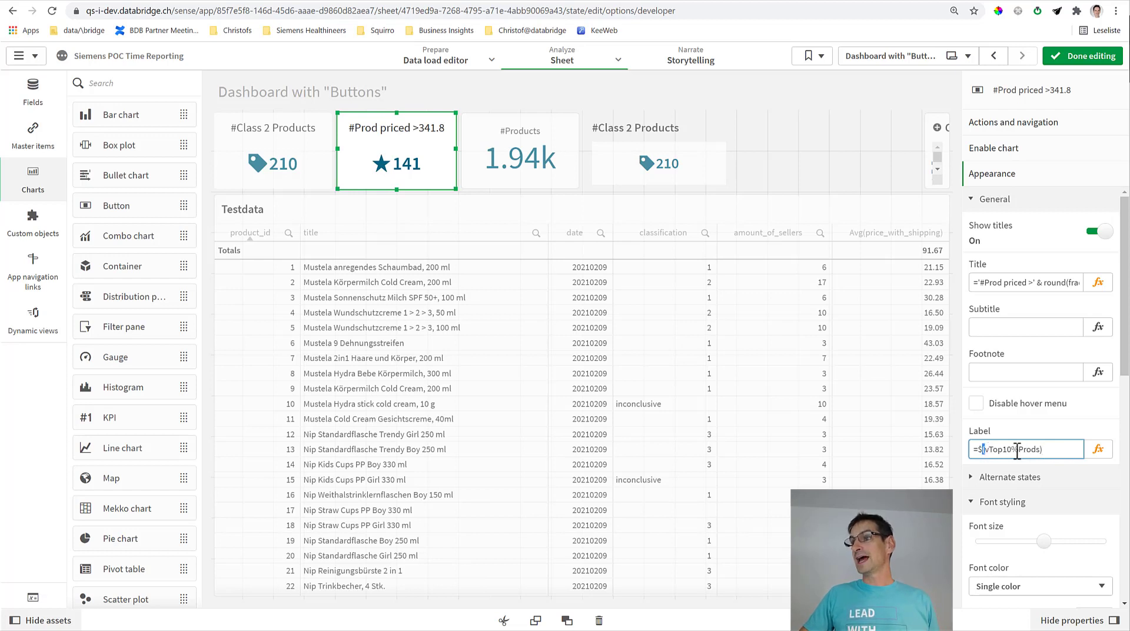
Step: Verify the #Prod priced button's action value ='=' & vTop10%Prods and finish editing
{"action": "left_click_drag", "start_coordinate": [1017, 450], "coordinate": [1047, 450]}
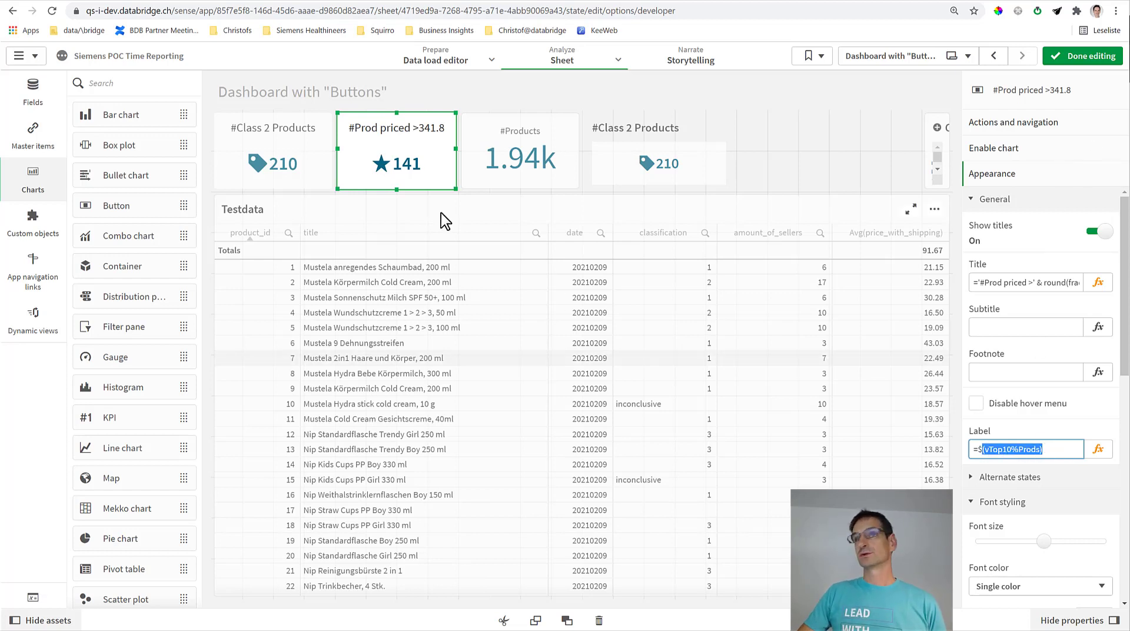
{"action": "left_click", "coordinate": [1010, 125]}
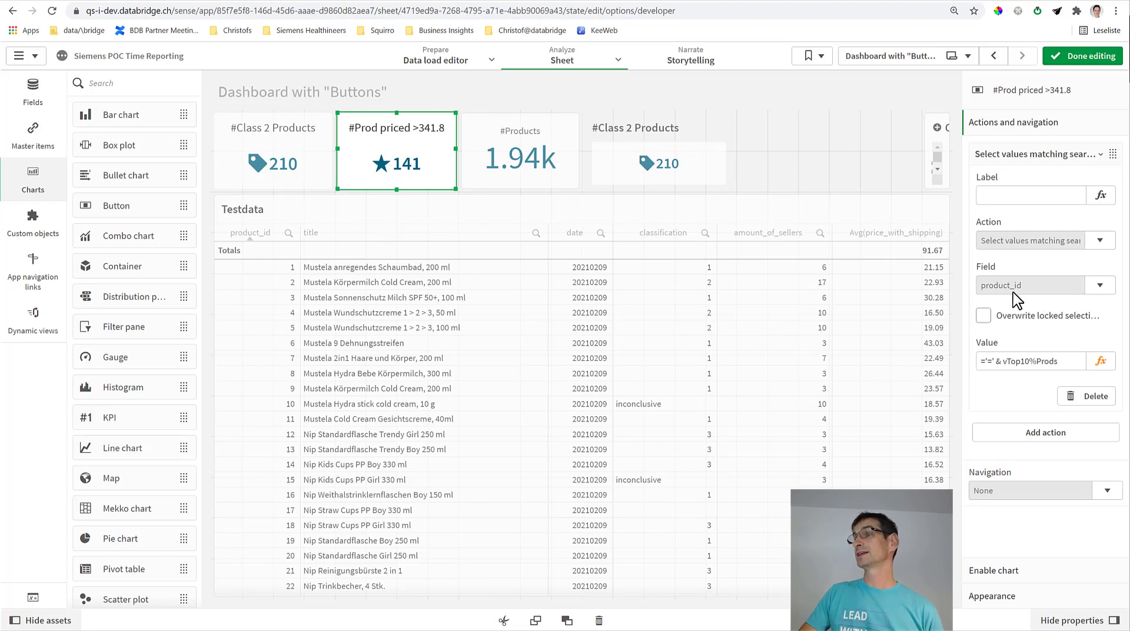
{"action": "left_click", "coordinate": [999, 361]}
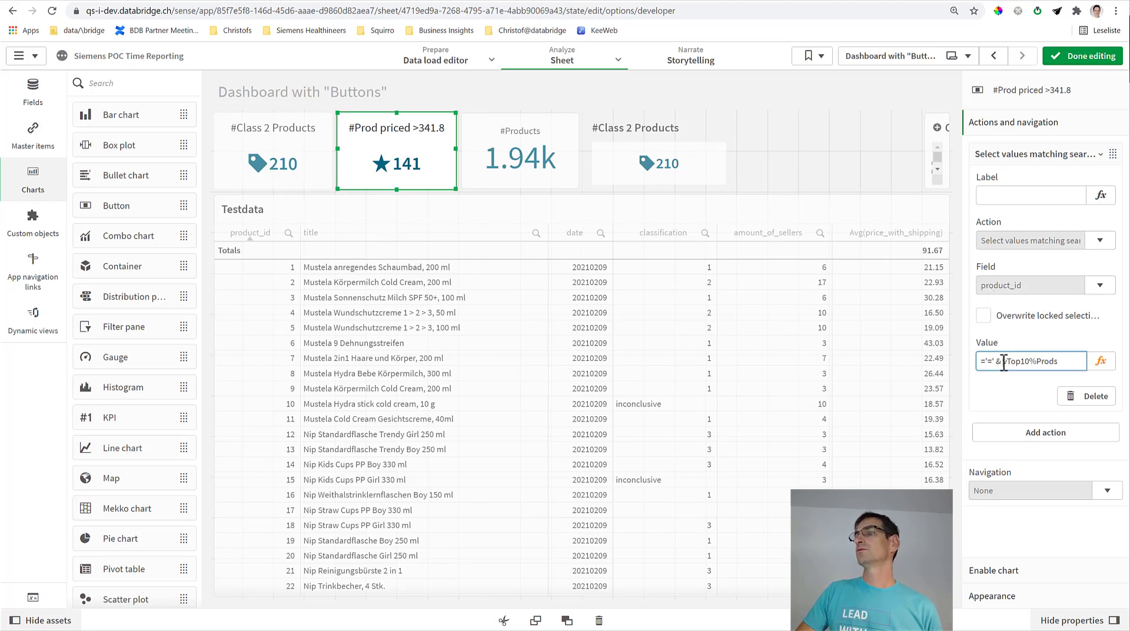
{"action": "left_click_drag", "start_coordinate": [1005, 361], "coordinate": [1104, 374]}
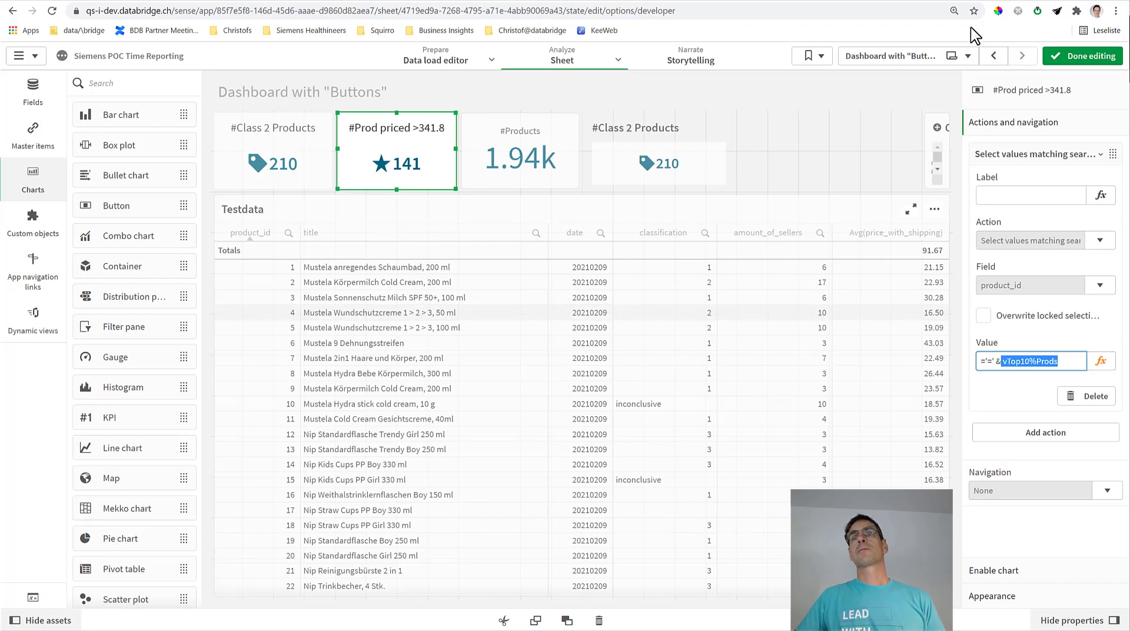
{"action": "left_click", "coordinate": [1089, 56]}
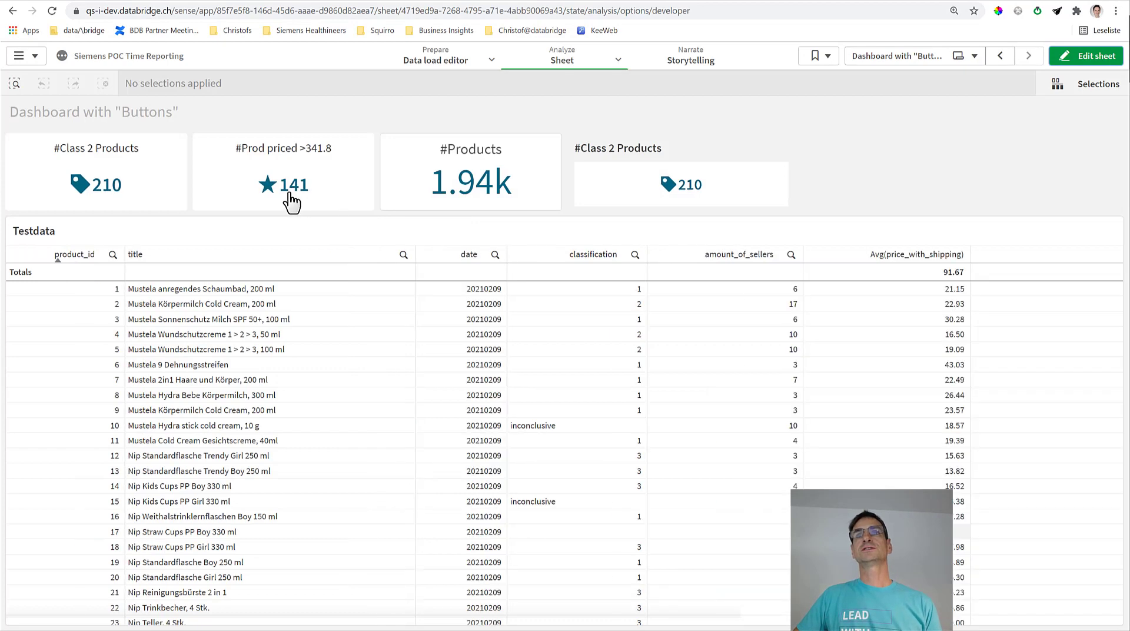
Step: Try the KPI buttons' product selections, clear the product_id selection, and resume sheet editing
{"action": "left_click", "coordinate": [286, 194]}
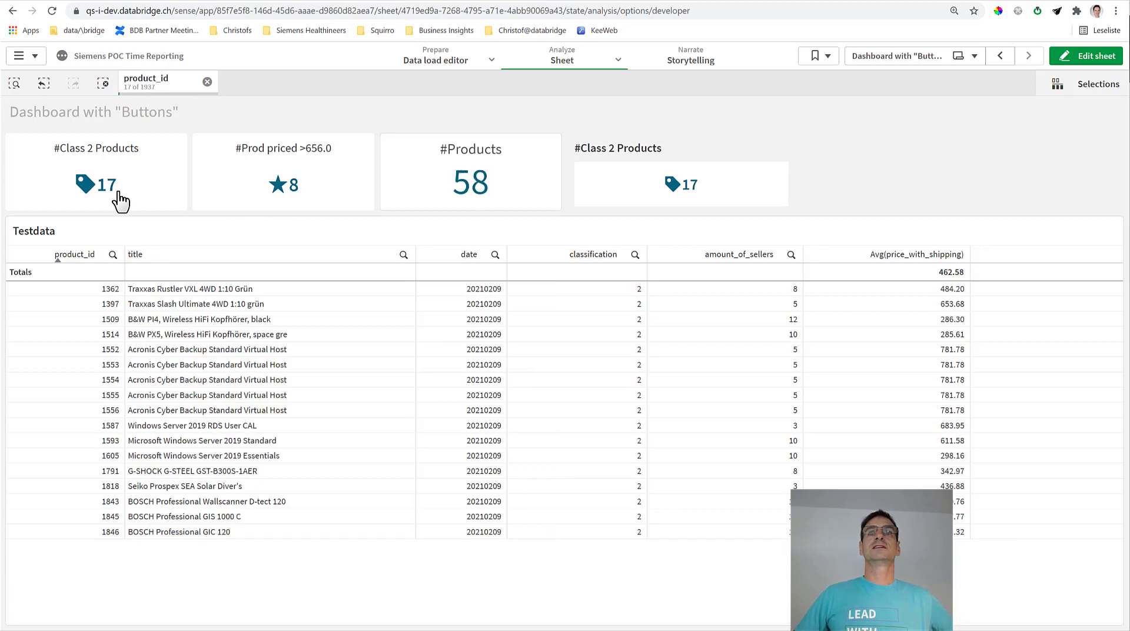
{"action": "left_click", "coordinate": [263, 197]}
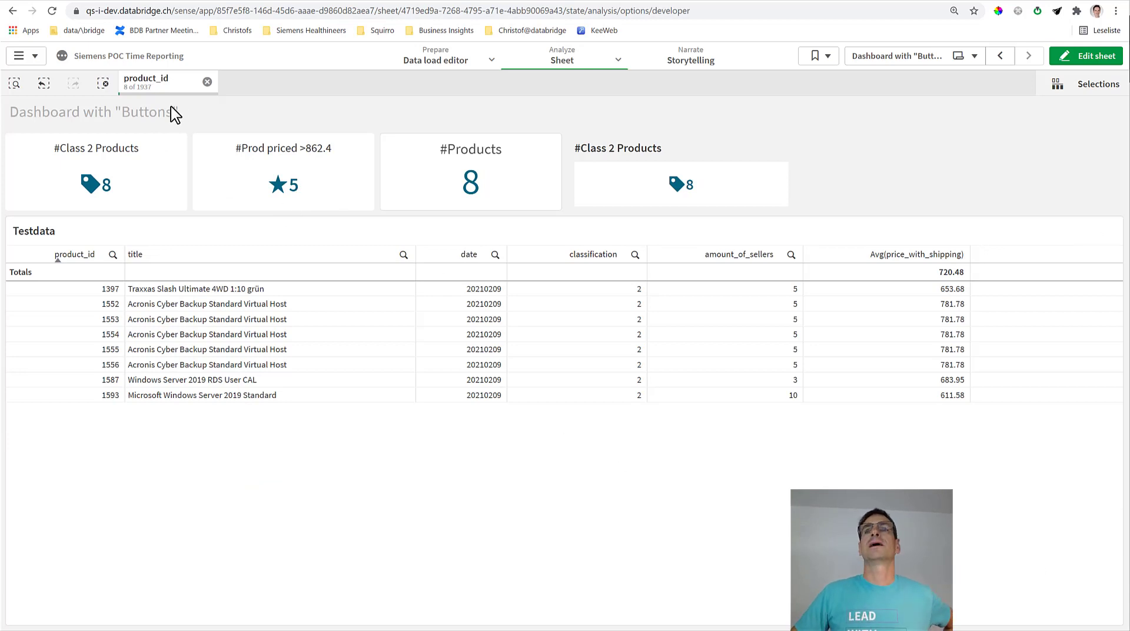
{"action": "left_click", "coordinate": [208, 83]}
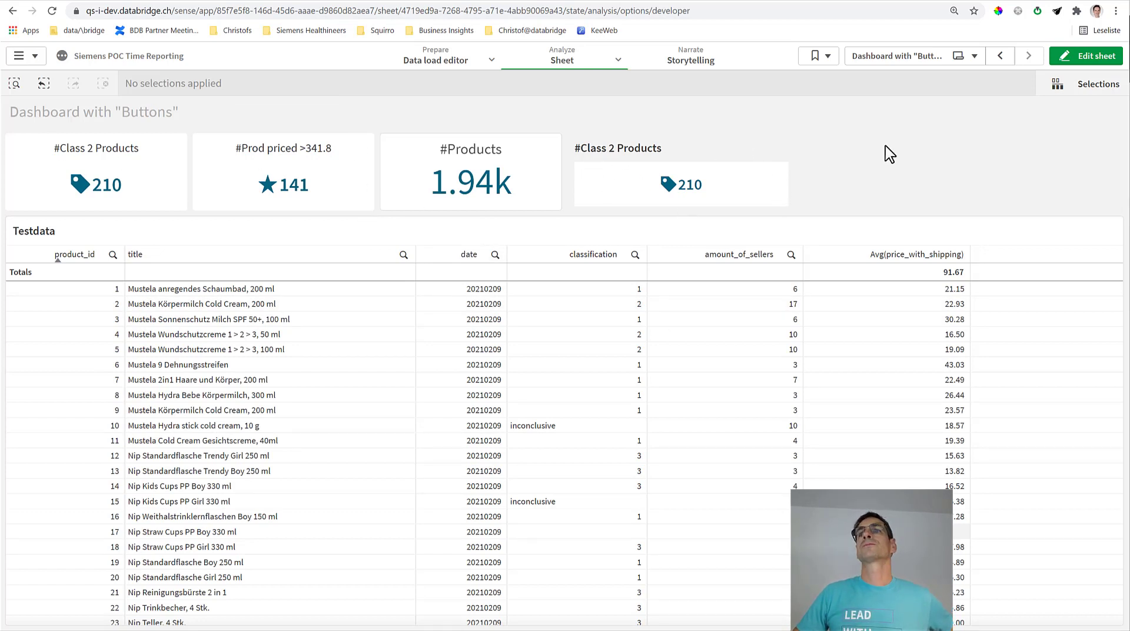
{"action": "left_click", "coordinate": [1096, 59]}
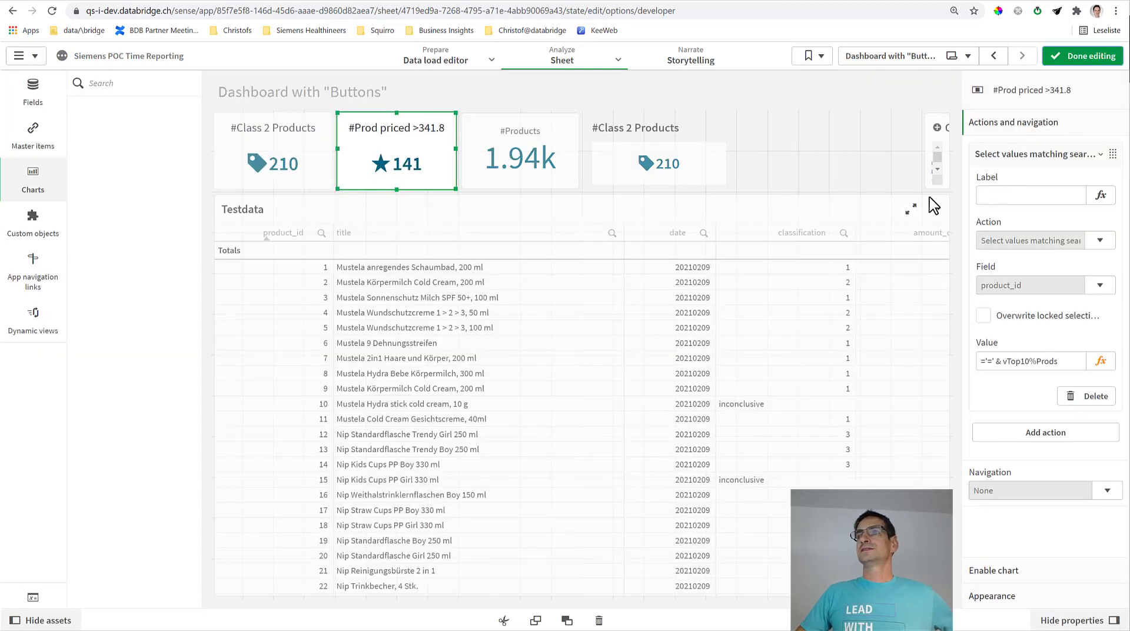
Step: Widen the existing Multi KPI object at the sheet's right edge
{"action": "left_click", "coordinate": [922, 154]}
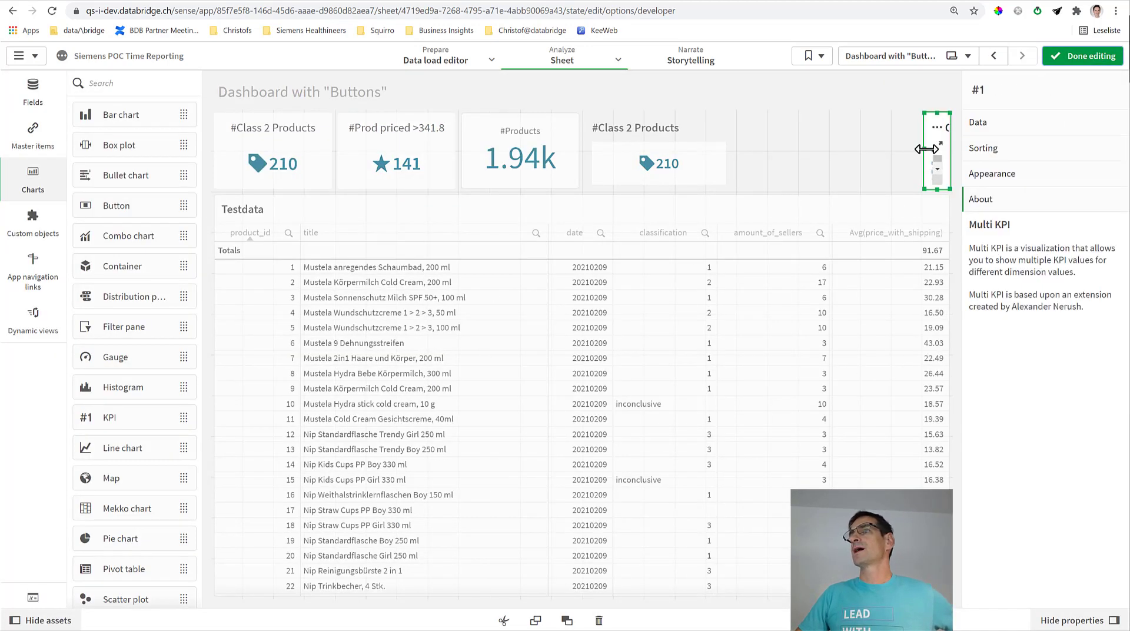
{"action": "left_click_drag", "start_coordinate": [903, 145], "coordinate": [899, 146]}
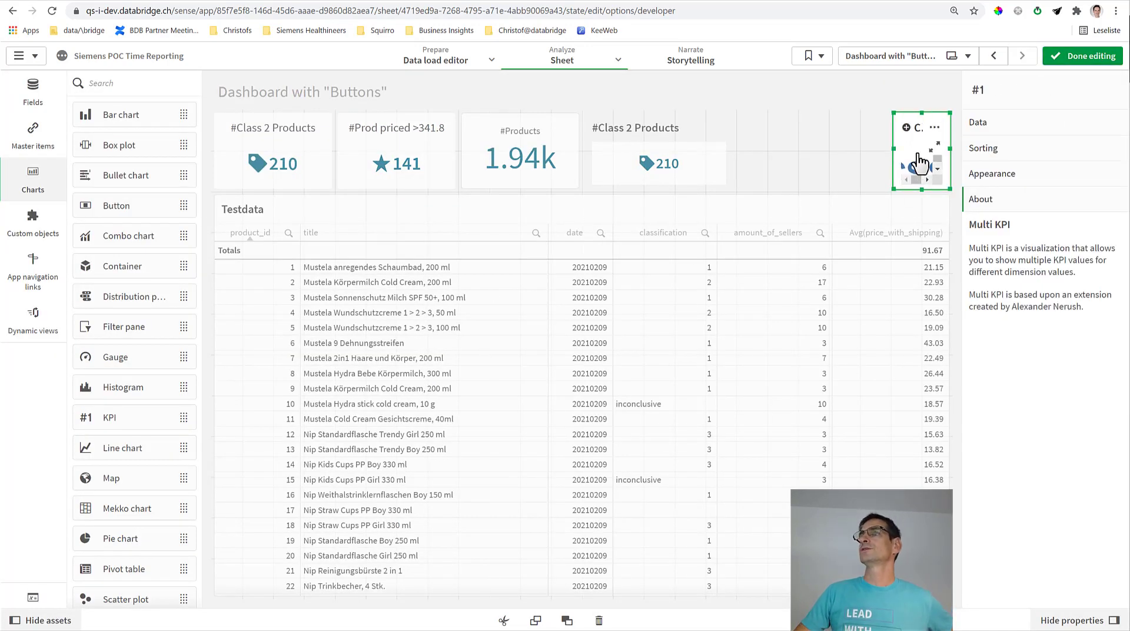
{"action": "left_click", "coordinate": [999, 122]}
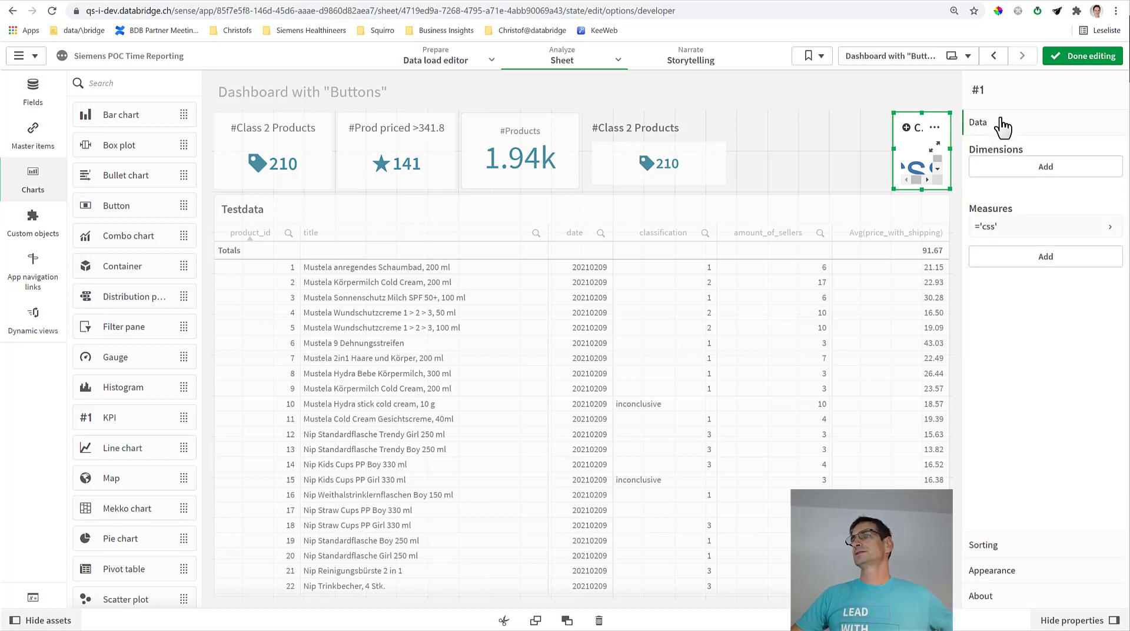
Step: Add a Qlik Visualization bundle Multi KPI to the top row with measure ='css'
{"action": "left_click", "coordinate": [33, 221]}
{"action": "left_click", "coordinate": [112, 137]}
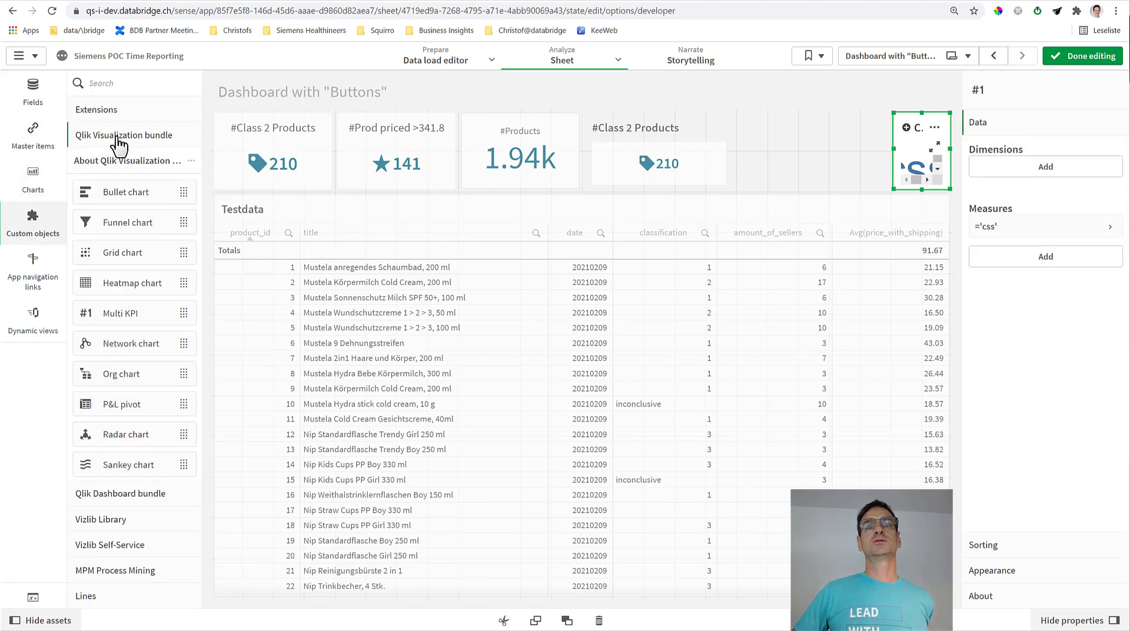
{"action": "left_click_drag", "start_coordinate": [130, 324], "coordinate": [864, 150]}
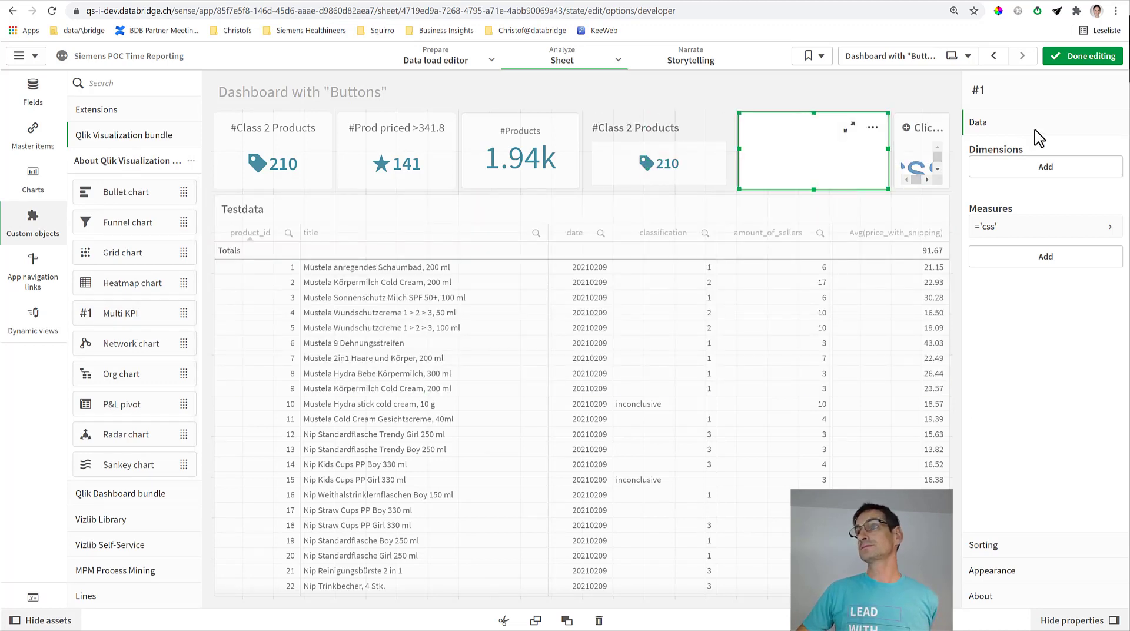
{"action": "left_click", "coordinate": [1010, 234]}
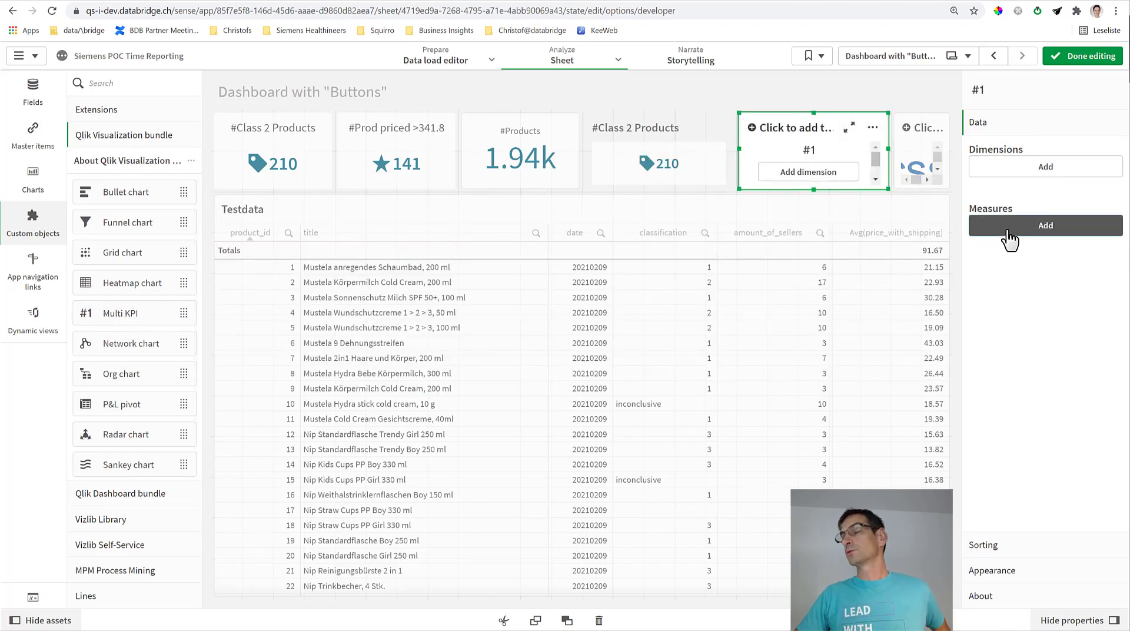
{"action": "type", "text": "='css"}
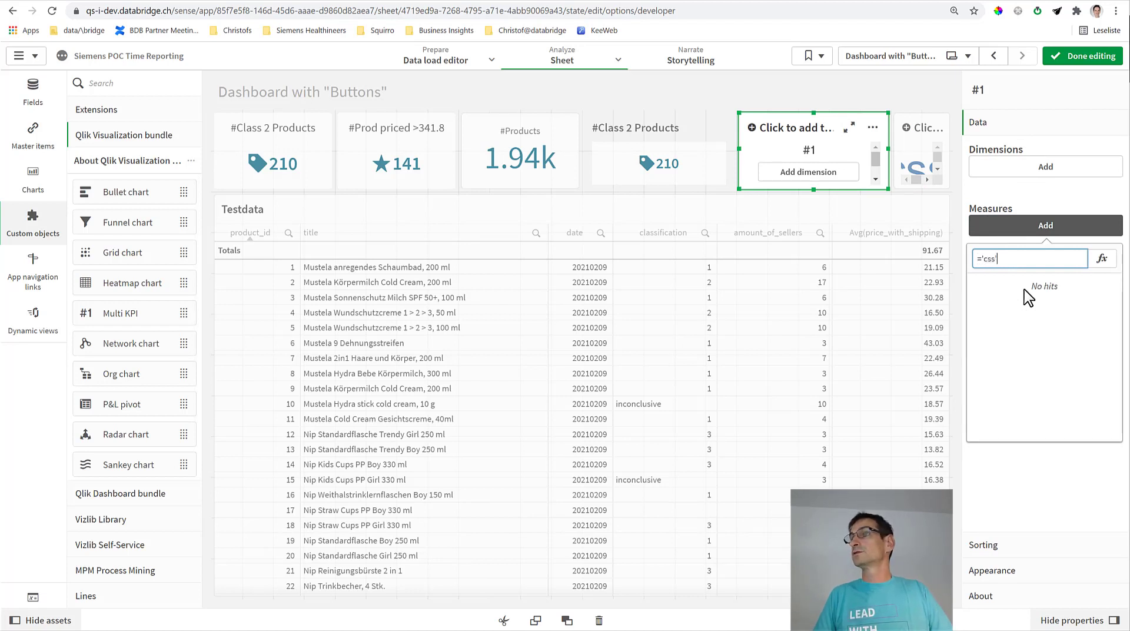
{"action": "key", "text": "Return"}
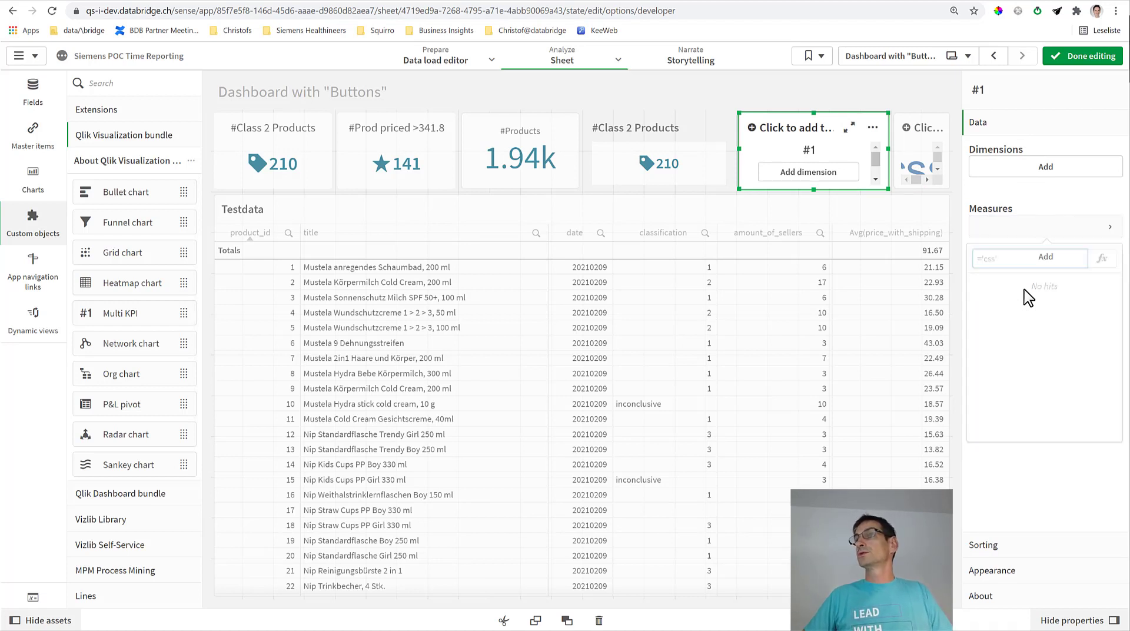
Step: Inspect the new Multi KPI's empty Styles (CSS) box, then select the #Prod priced >341.8 button
{"action": "left_click", "coordinate": [1004, 571]}
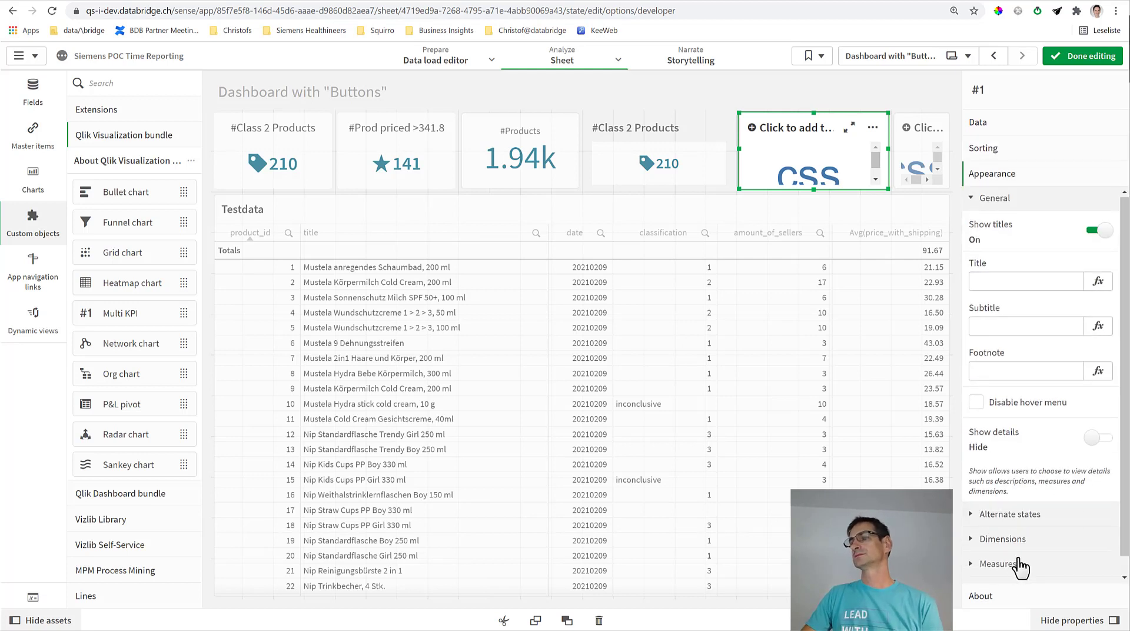
{"action": "scroll", "coordinate": [1021, 571], "scroll_direction": "down", "scroll_amount": 1}
{"action": "left_click", "coordinate": [1001, 575]}
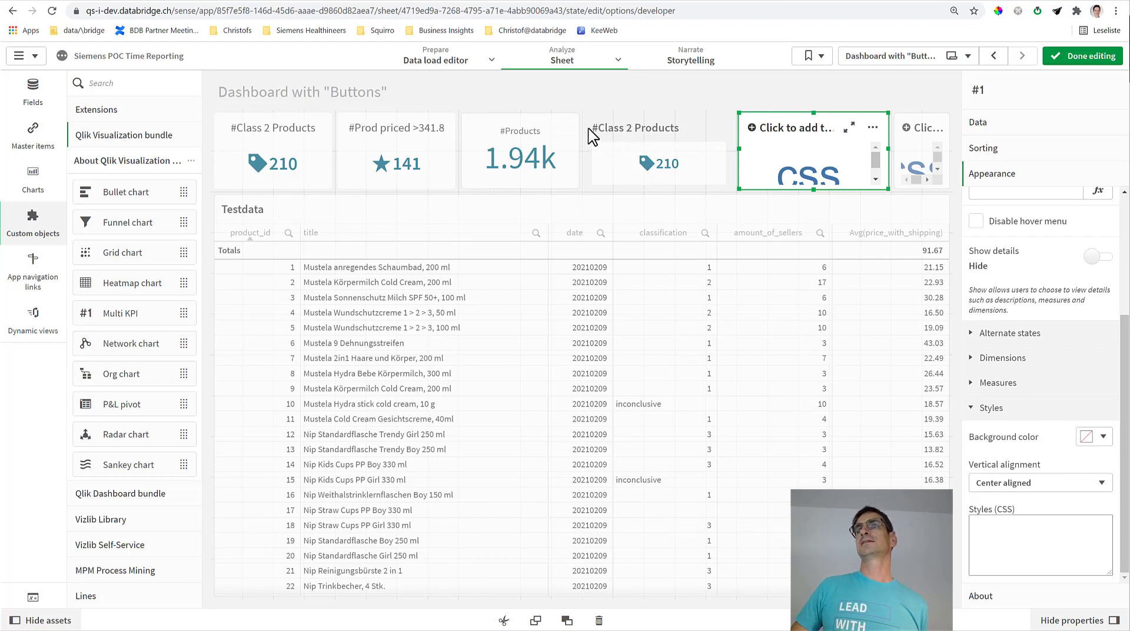
{"action": "left_click", "coordinate": [383, 171]}
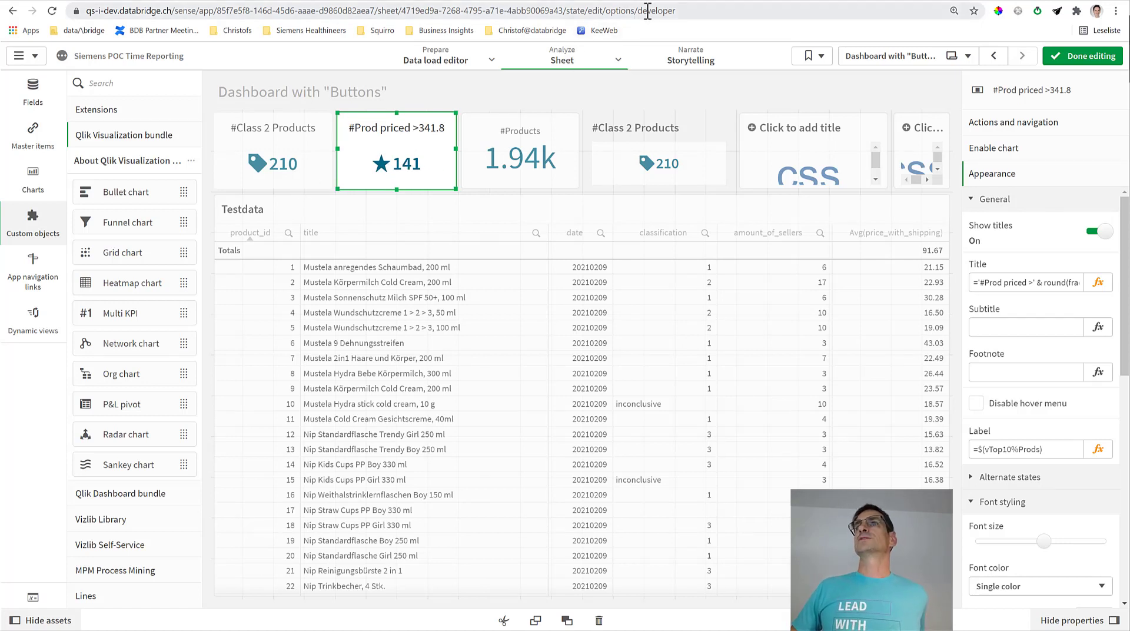
Step: Note the options/developer address and read the #Prod priced >341.8 KPI's object ID hHuXy
{"action": "left_click", "coordinate": [608, 11]}
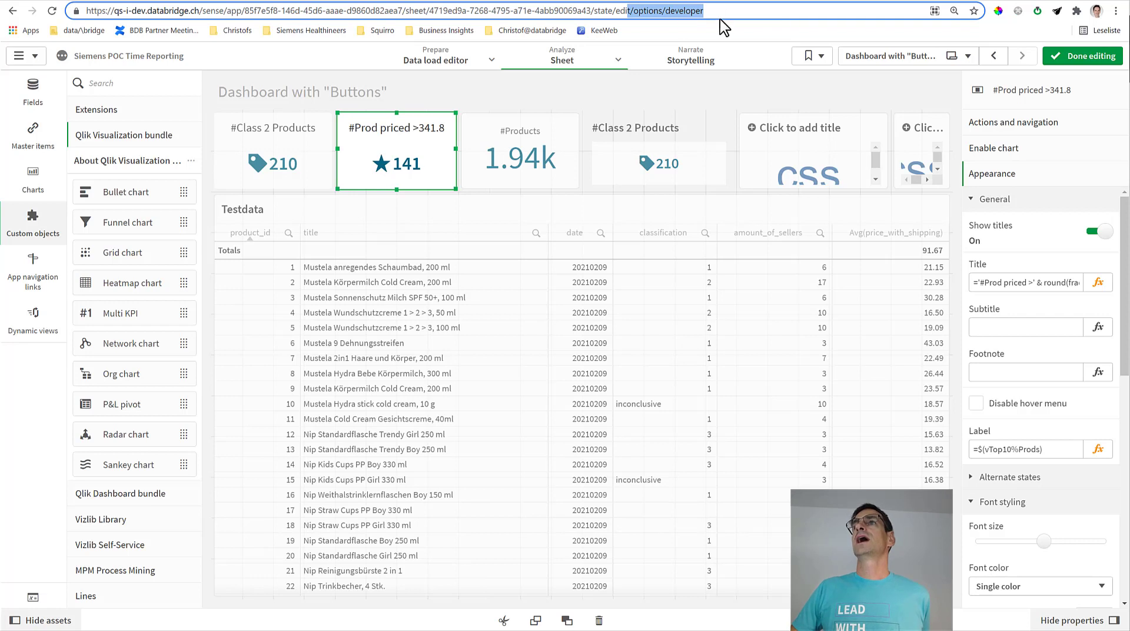
{"action": "left_click", "coordinate": [687, 11]}
{"action": "left_click_drag", "start_coordinate": [637, 10], "coordinate": [705, 12]}
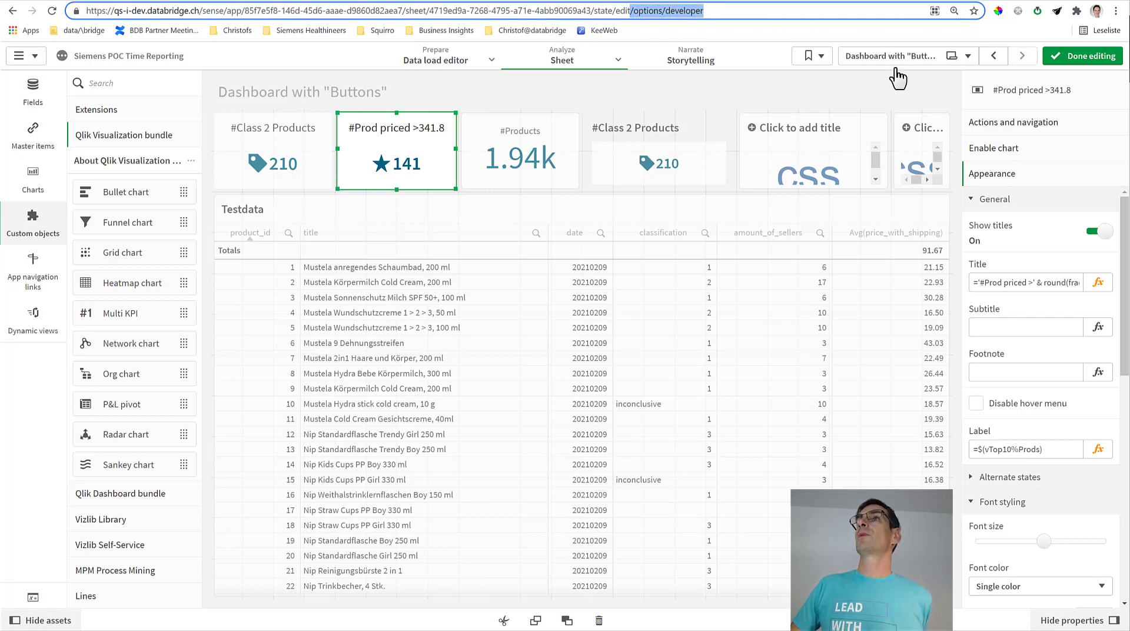
{"action": "right_click", "coordinate": [386, 167]}
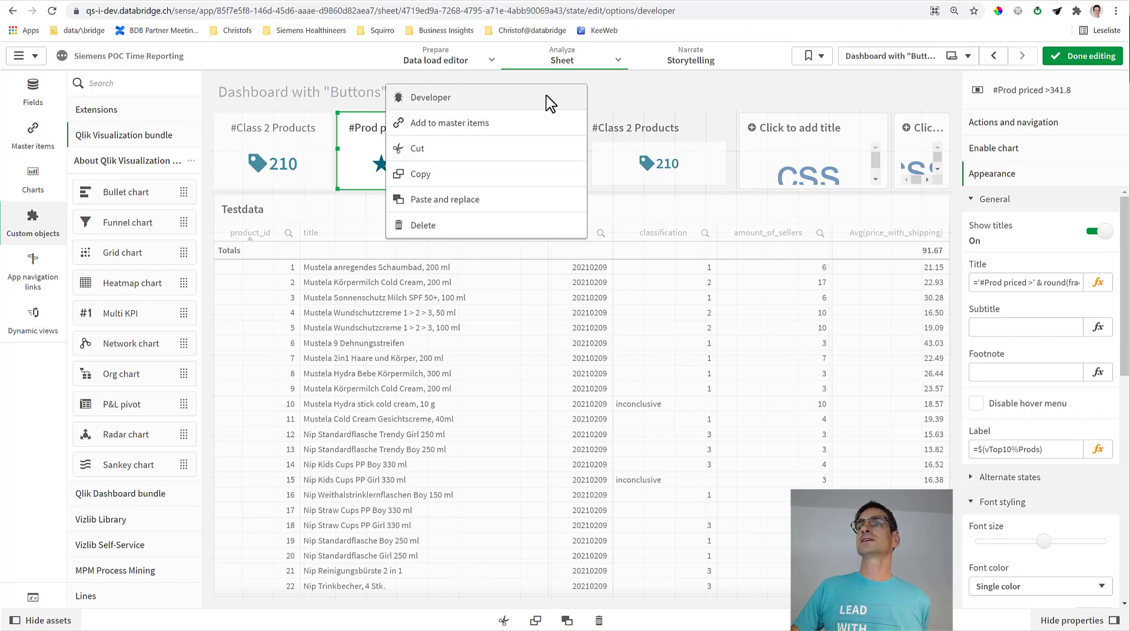
{"action": "left_click", "coordinate": [447, 100]}
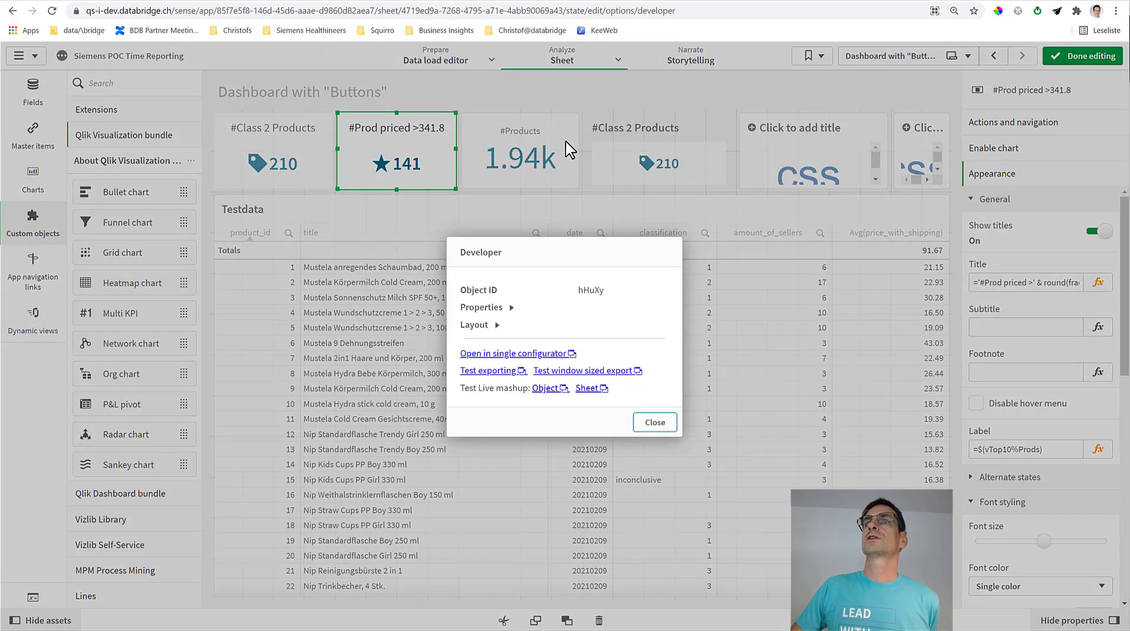
{"action": "double_click", "coordinate": [590, 290]}
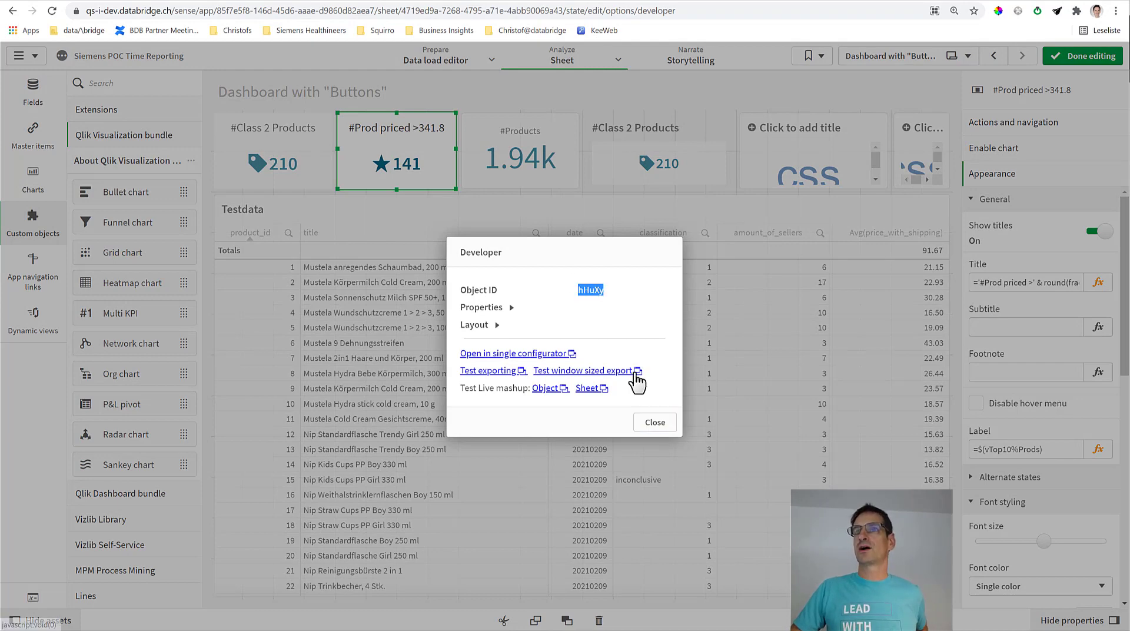
{"action": "left_click", "coordinate": [665, 423]}
Step: Read the #Class 2 Products KPI's object ID KZdw, then select the far-right Multi KPI
{"action": "right_click", "coordinate": [280, 160]}
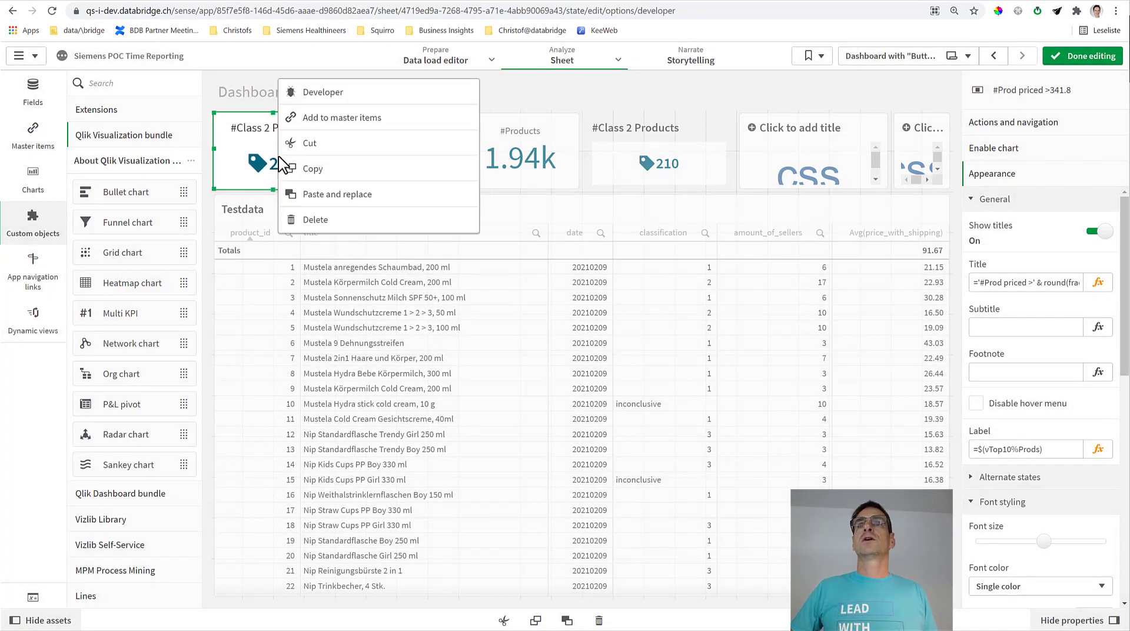
{"action": "left_click", "coordinate": [321, 94]}
{"action": "double_click", "coordinate": [594, 292]}
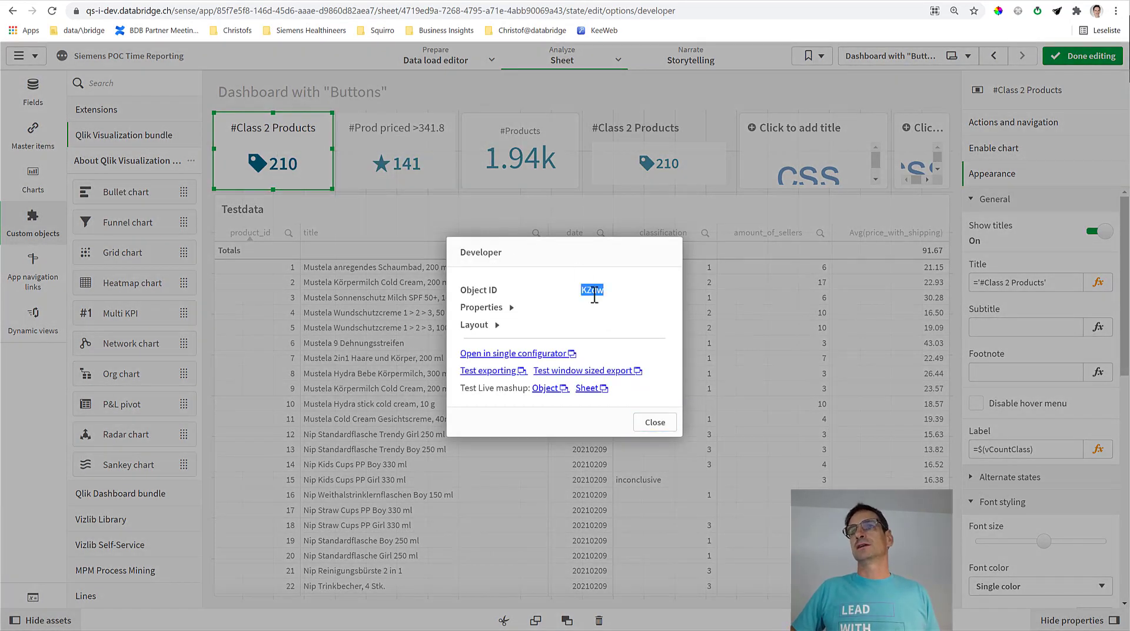
{"action": "left_click", "coordinate": [655, 424]}
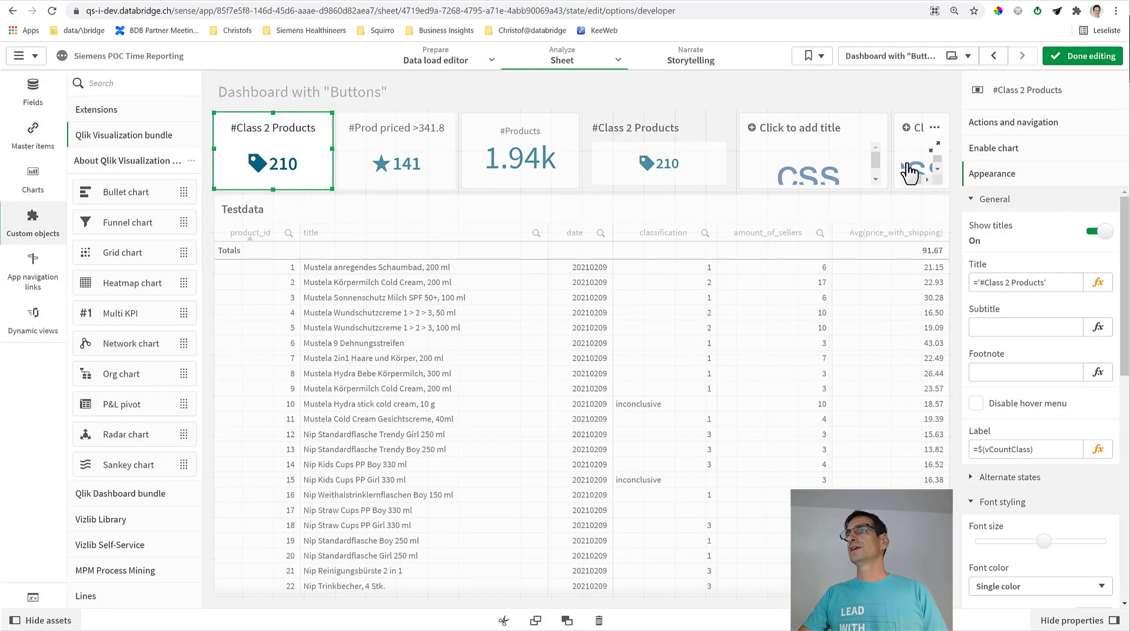
{"action": "left_click", "coordinate": [910, 173]}
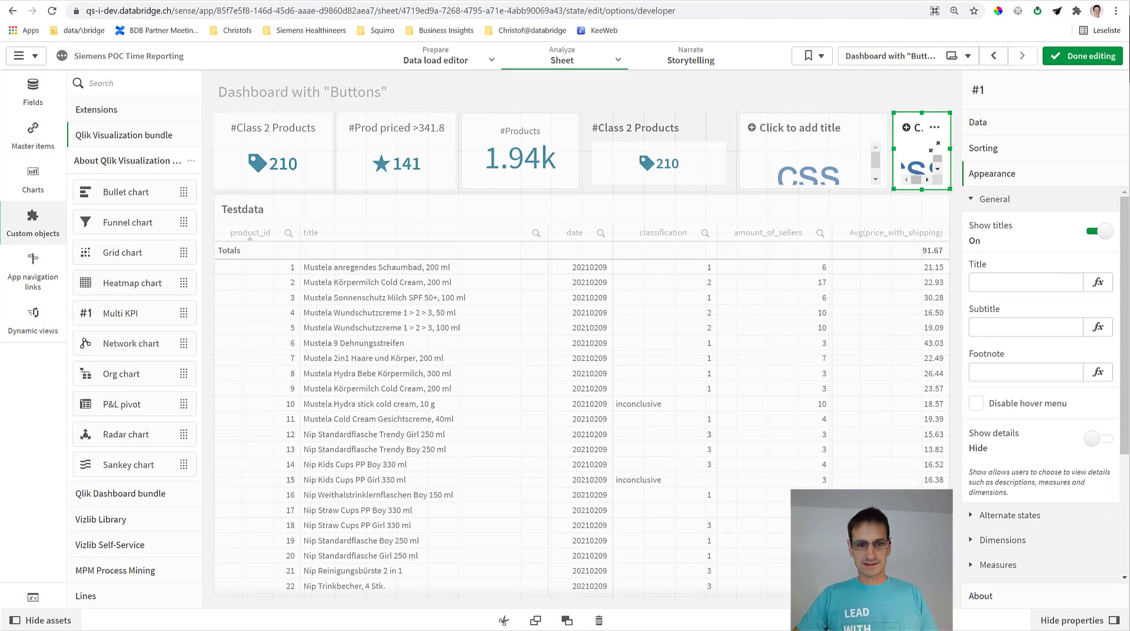
Step: In Notepad, review the hHuXy/KZdw white-background CSS rule and its !important flag
{"action": "key", "text": "alt+Tab"}
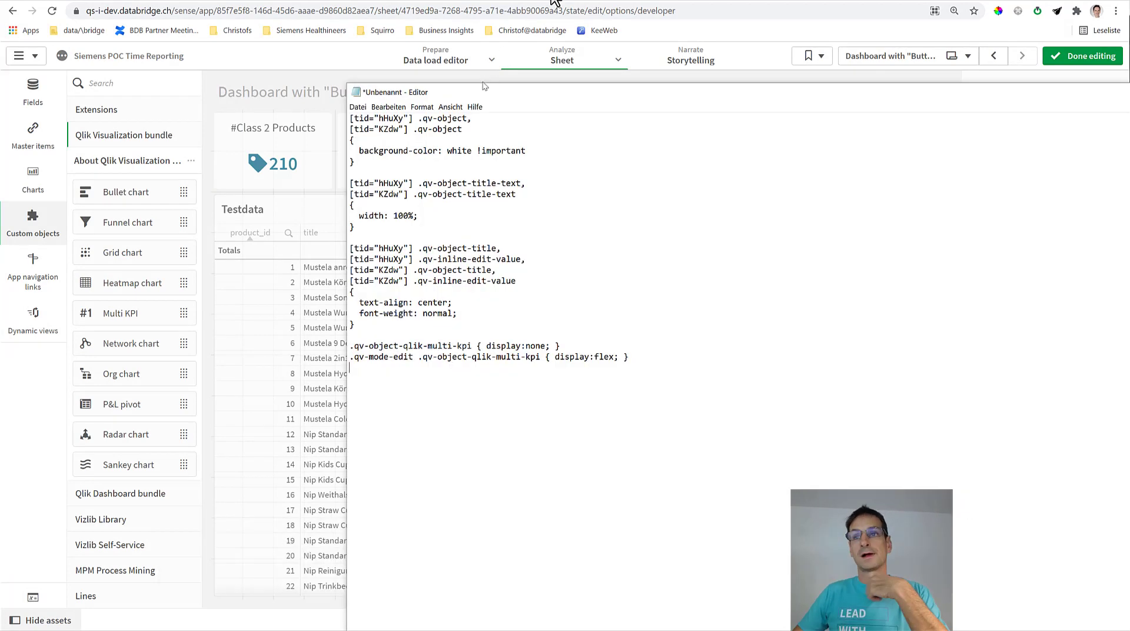
{"action": "mouse_move", "coordinate": [484, 156]}
{"action": "left_mouse_down"}
{"action": "mouse_move", "coordinate": [404, 156]}
{"action": "mouse_move", "coordinate": [463, 158]}
{"action": "left_mouse_up"}
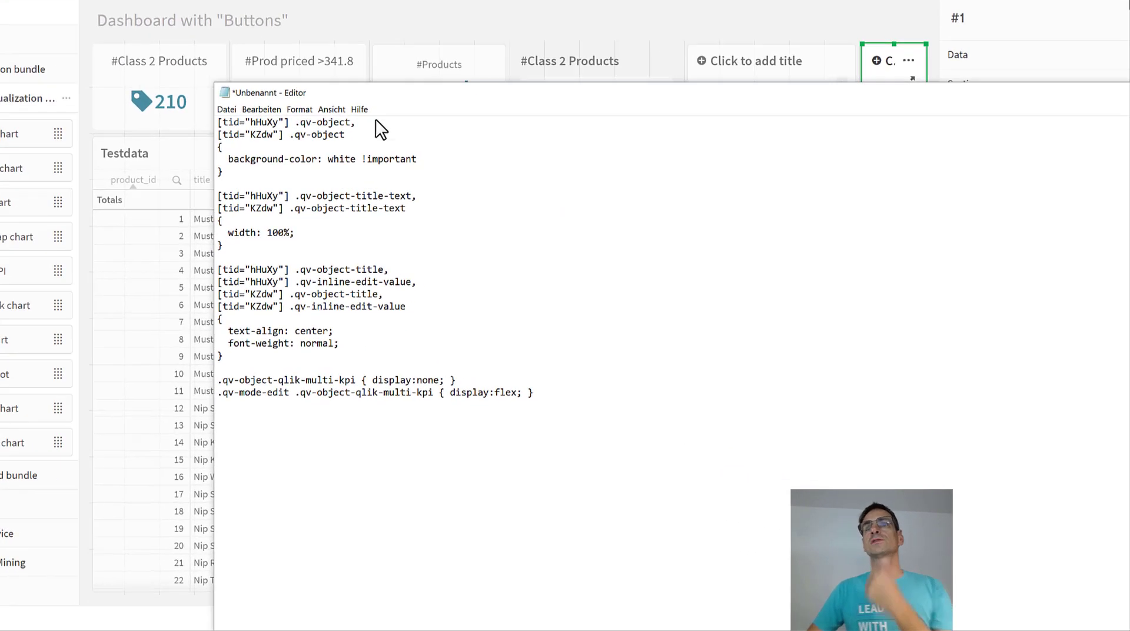
{"action": "left_click_drag", "start_coordinate": [151, 45], "coordinate": [124, 45]}
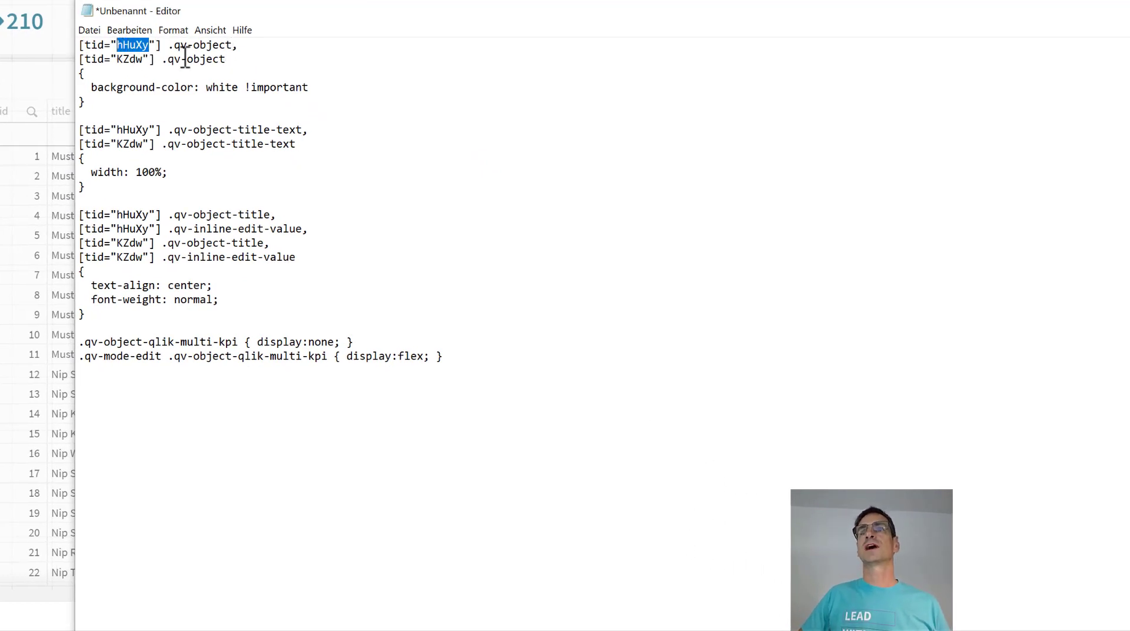
{"action": "left_click_drag", "start_coordinate": [103, 103], "coordinate": [52, 23]}
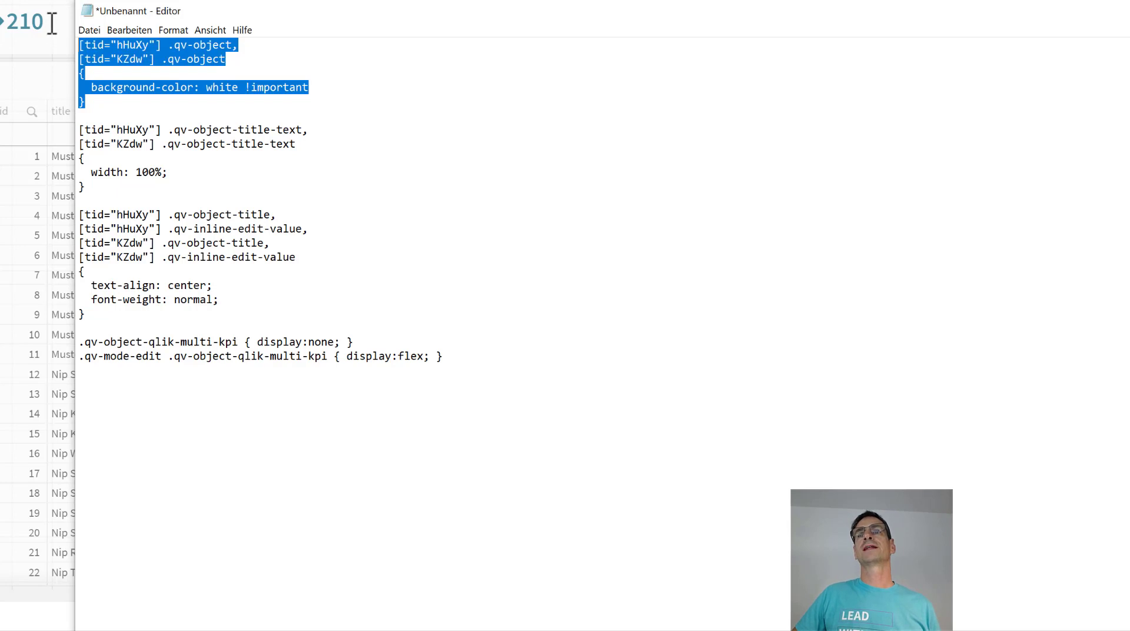
{"action": "left_click", "coordinate": [251, 88]}
{"action": "left_click_drag", "start_coordinate": [245, 87], "coordinate": [313, 92]}
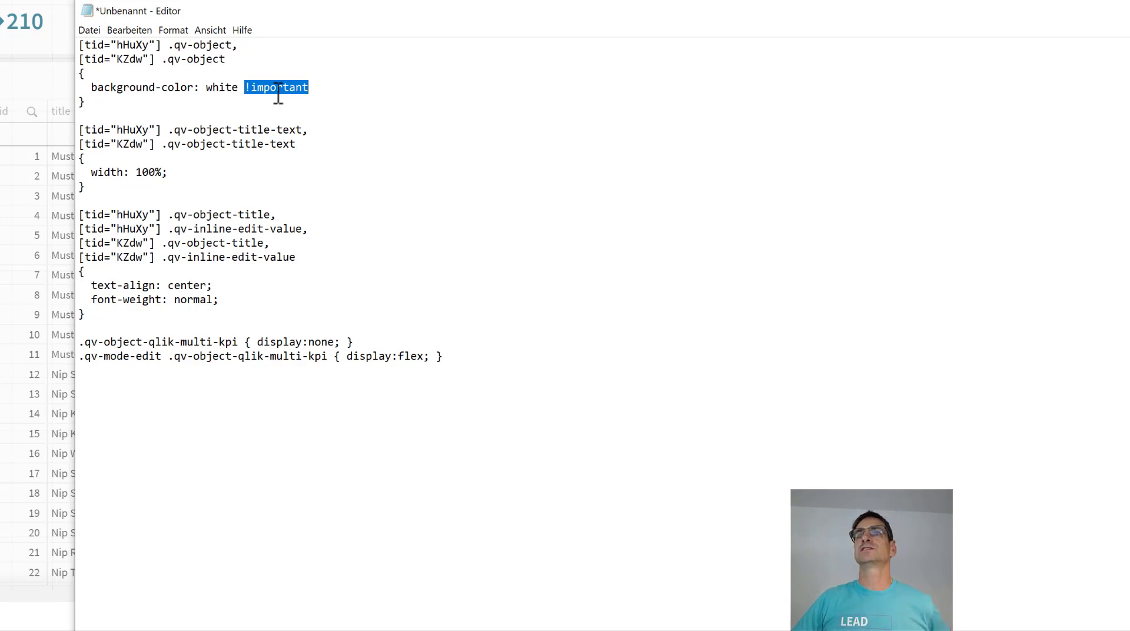
{"action": "left_click", "coordinate": [255, 112]}
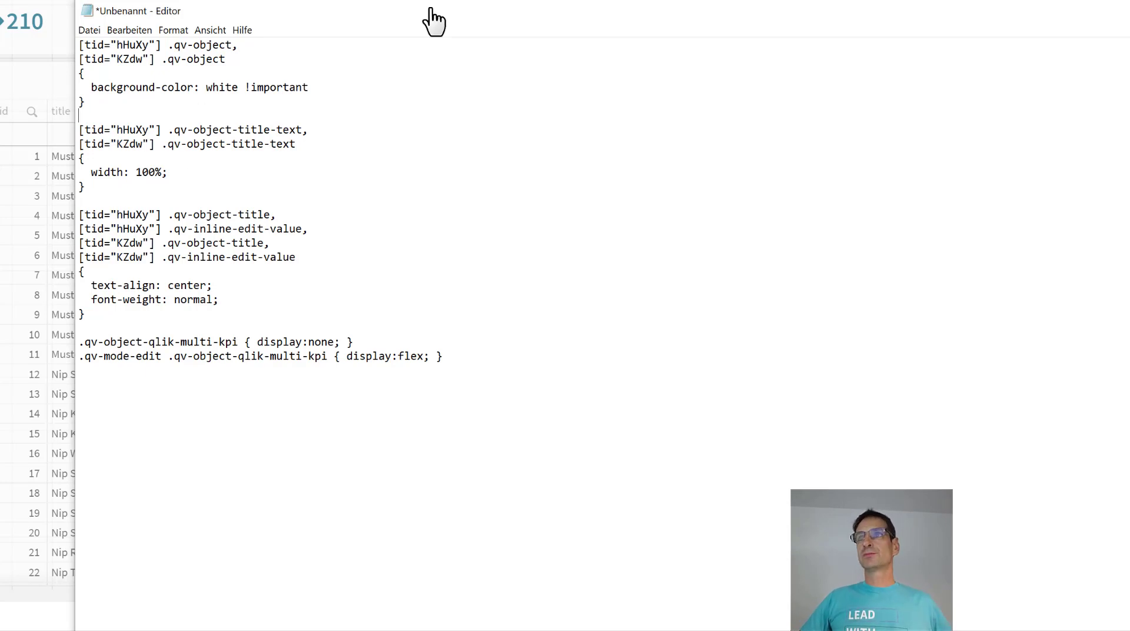
Step: Review the CSS rules that centre the four KPI title selectors
{"action": "left_click_drag", "start_coordinate": [111, 208], "coordinate": [303, 297]}
{"action": "left_click", "coordinate": [245, 229]}
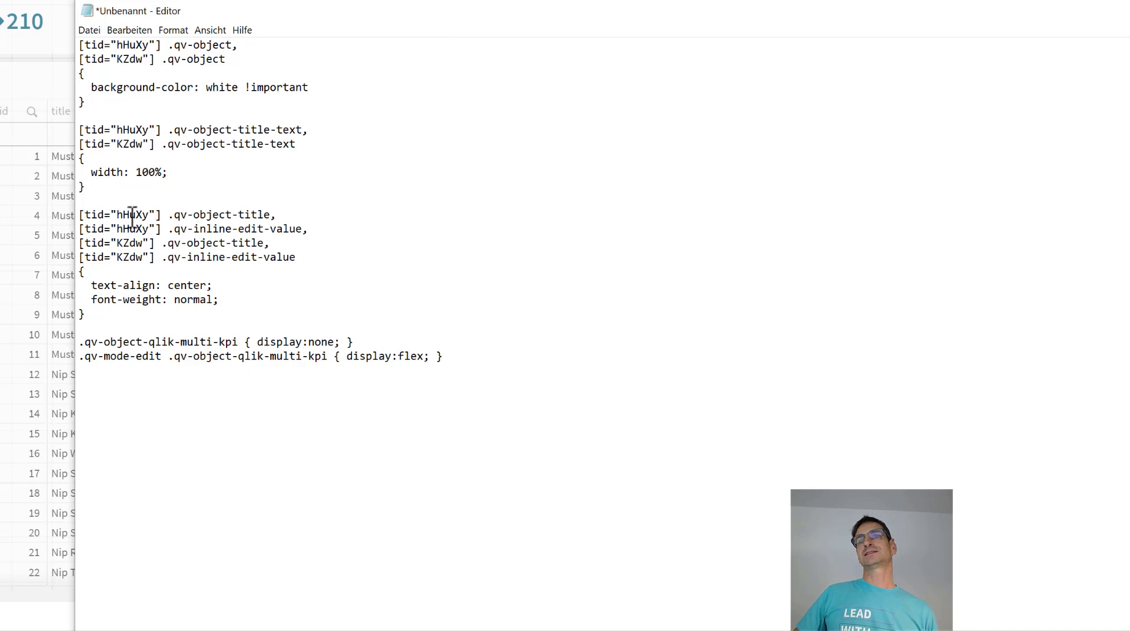
{"action": "left_click_drag", "start_coordinate": [80, 214], "coordinate": [274, 259]}
{"action": "double_click", "coordinate": [253, 242]}
{"action": "left_click", "coordinate": [277, 257]}
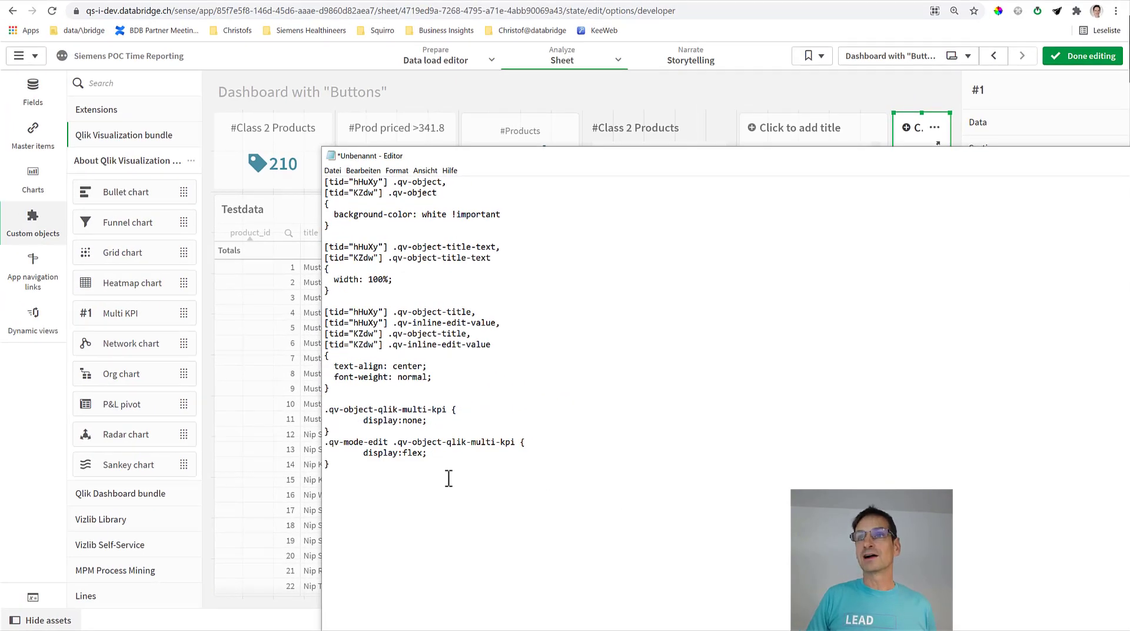
Step: Copy all the Notepad CSS into the Multi KPI's Styles (CSS) box, replacing its contents
{"action": "key", "text": "ctrl+a"}
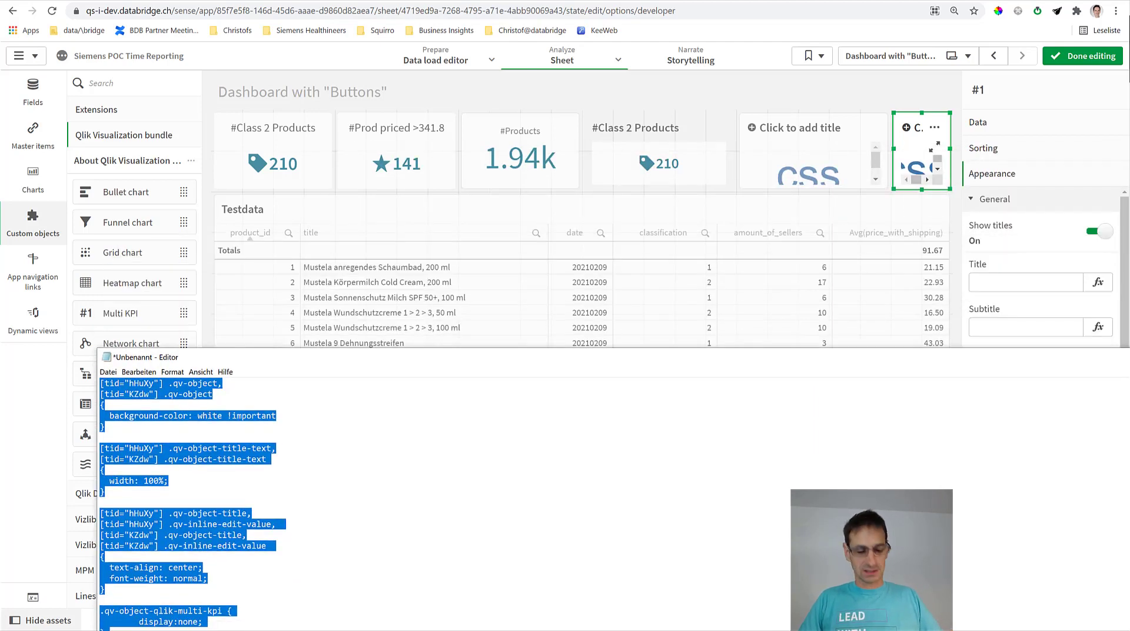
{"action": "key", "text": "alt+Tab"}
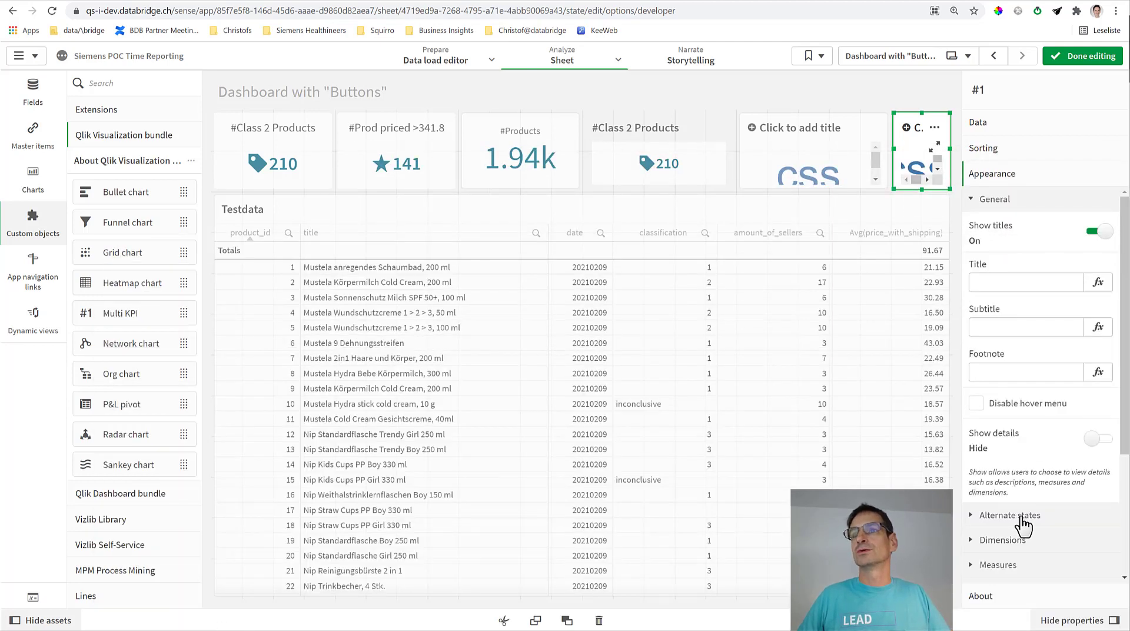
{"action": "scroll", "coordinate": [1024, 412], "scroll_direction": "down", "scroll_amount": 3}
{"action": "left_click", "coordinate": [1051, 522]}
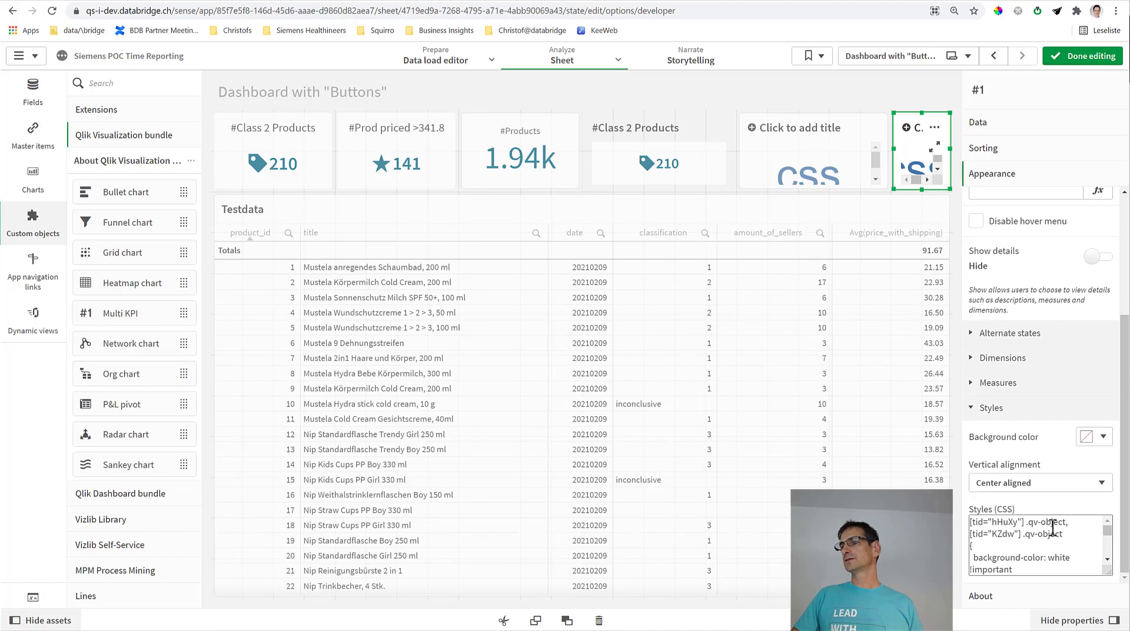
{"action": "key", "text": "ctrl+a"}
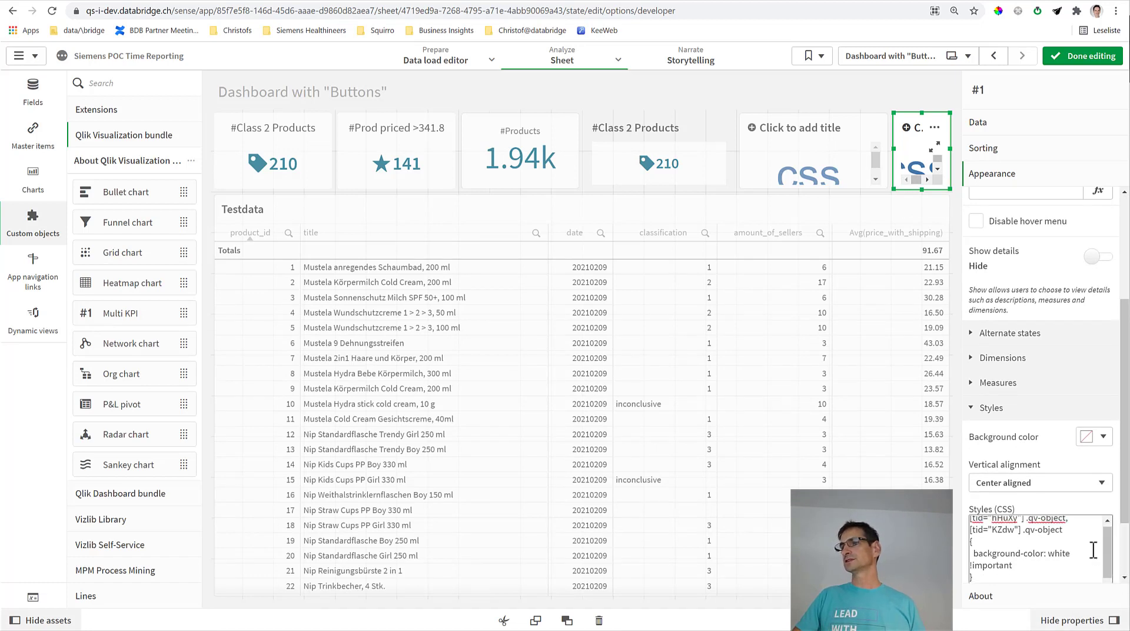
{"action": "key", "text": "ctrl+v"}
Step: Delete the stray Click to add title object and finish editing to preview the styled tiles
{"action": "left_click", "coordinate": [858, 168]}
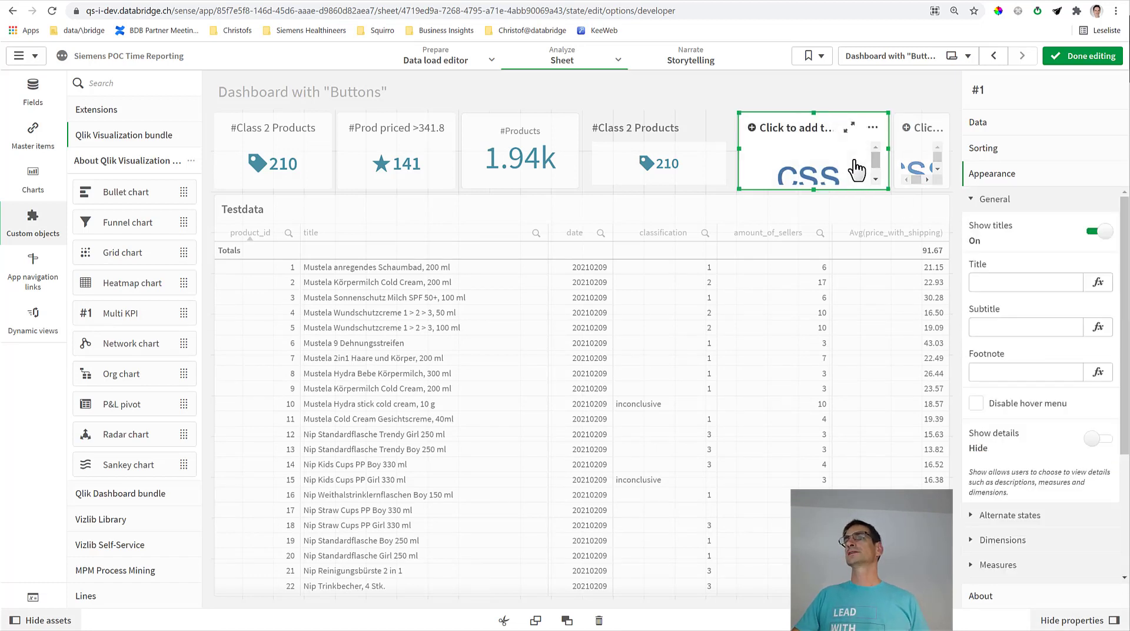
{"action": "key", "text": "Delete"}
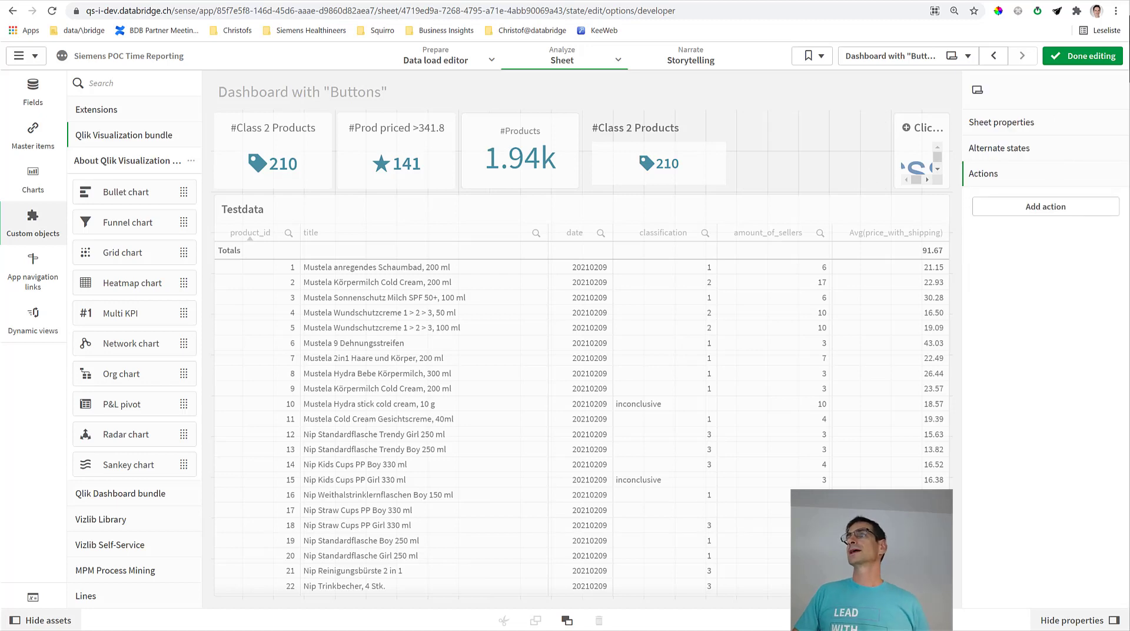
{"action": "left_click", "coordinate": [1091, 57]}
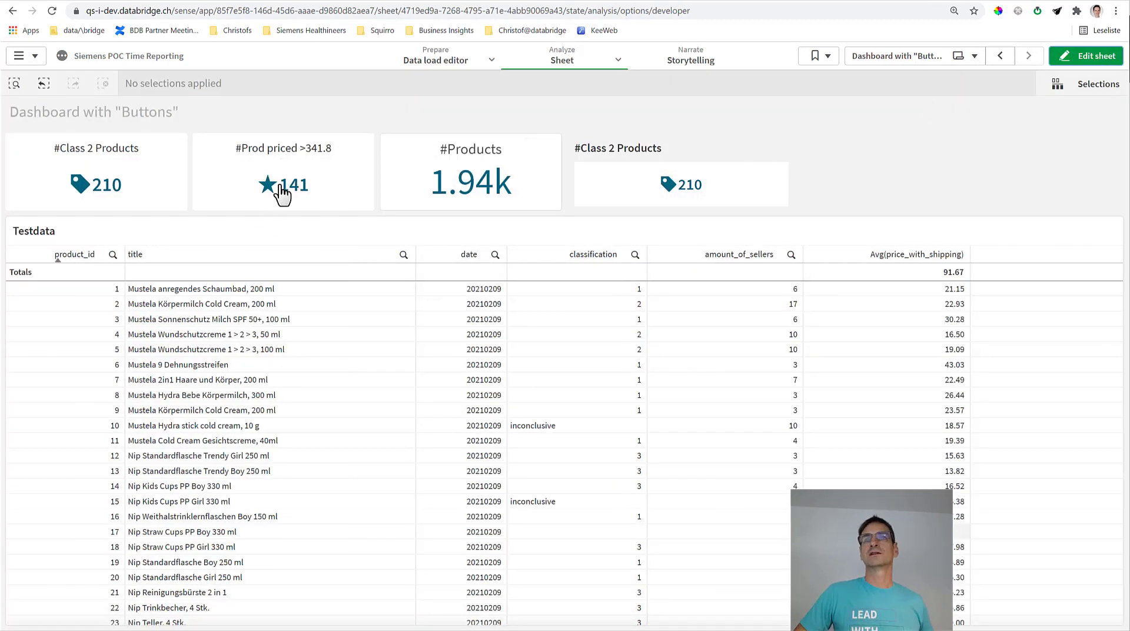
Step: Switch the Buttons sheet to edit mode and select the CSS Multi KPI tile at the top right
{"action": "left_click", "coordinate": [1085, 56]}
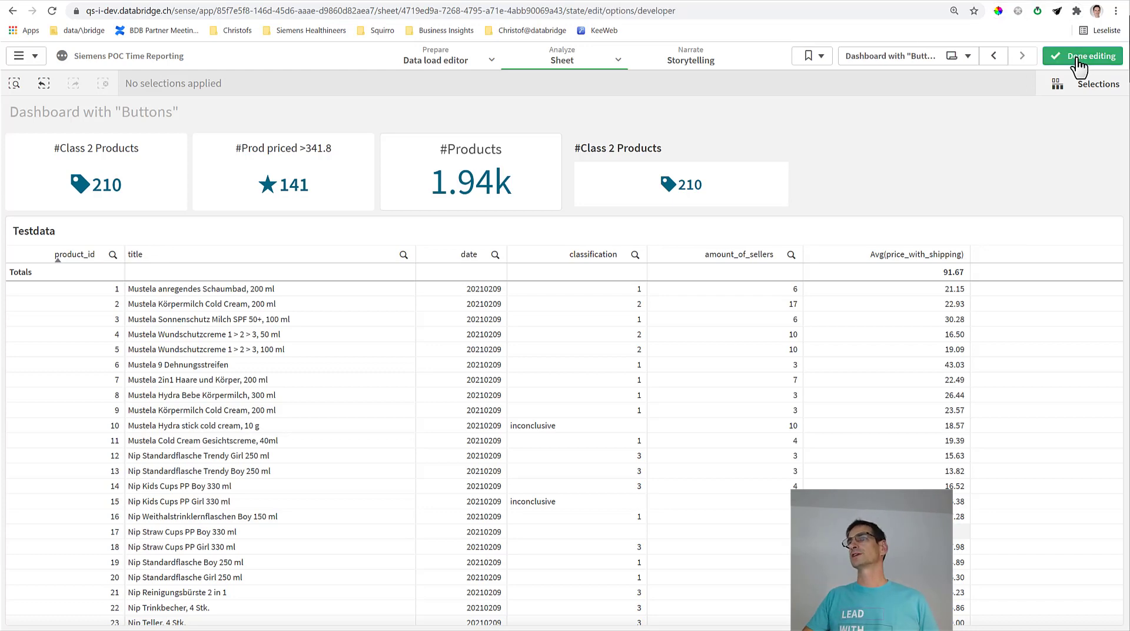
{"action": "left_click", "coordinate": [909, 158]}
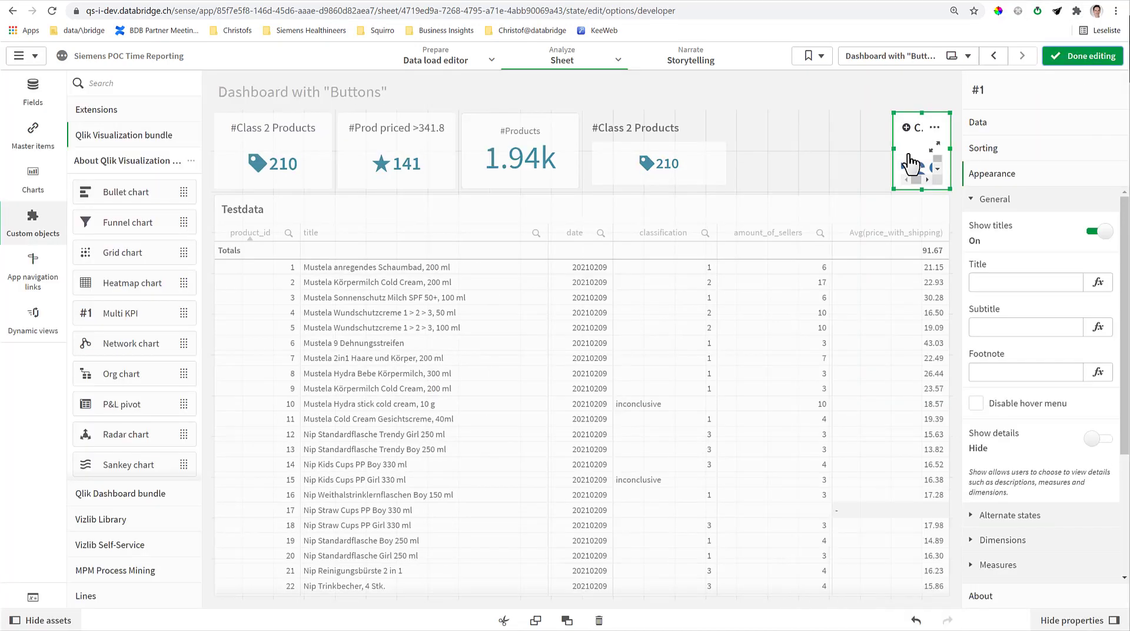
{"action": "left_click", "coordinate": [927, 157]}
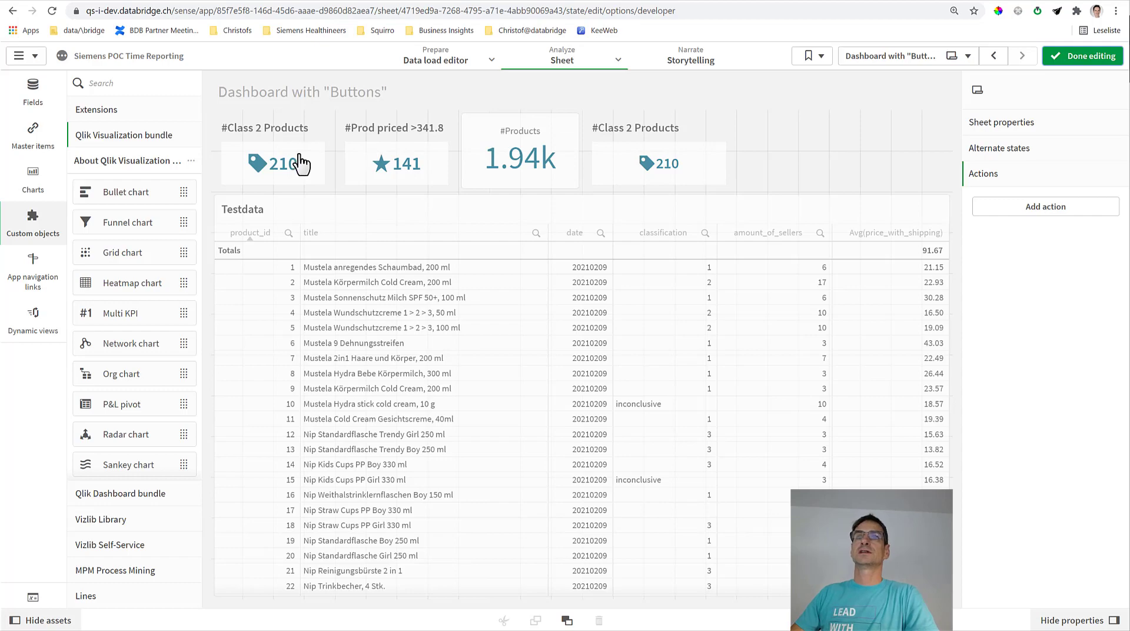
{"action": "left_click", "coordinate": [918, 155]}
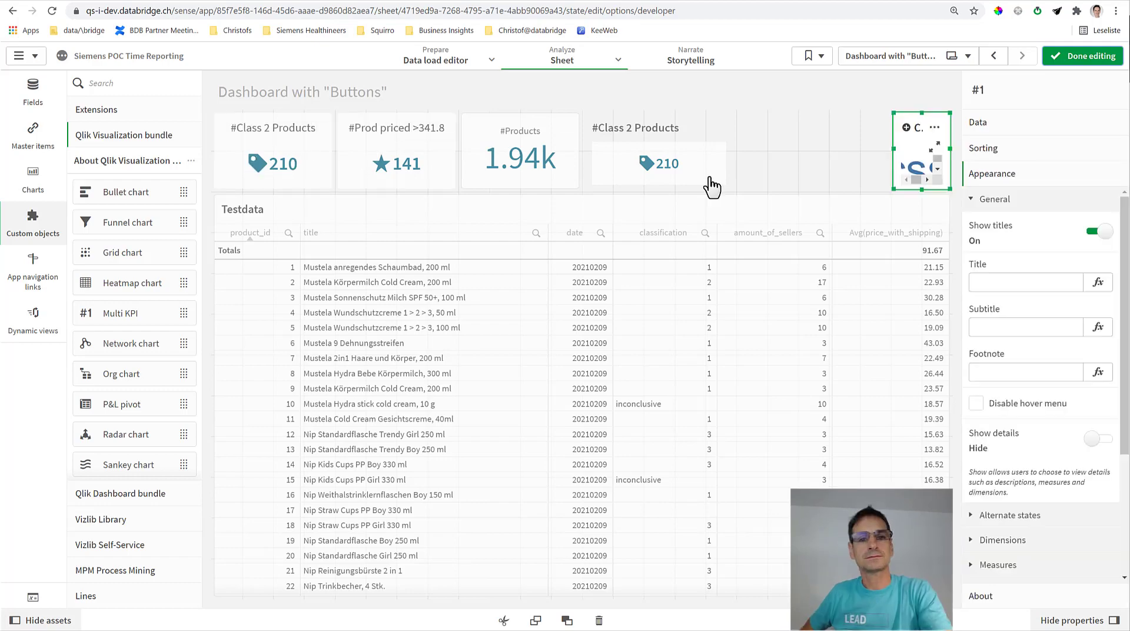